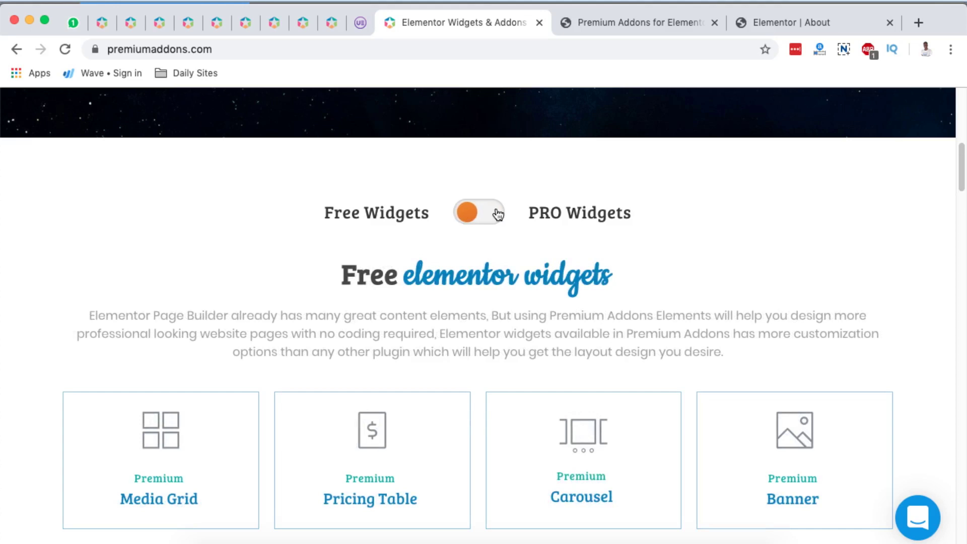
- Look through the full list of free Elementor widgets on the Premium Addons website
click(493, 240)
click(464, 243)
scroll(459, 318, down, 8)
scroll(459, 317, up, 2)
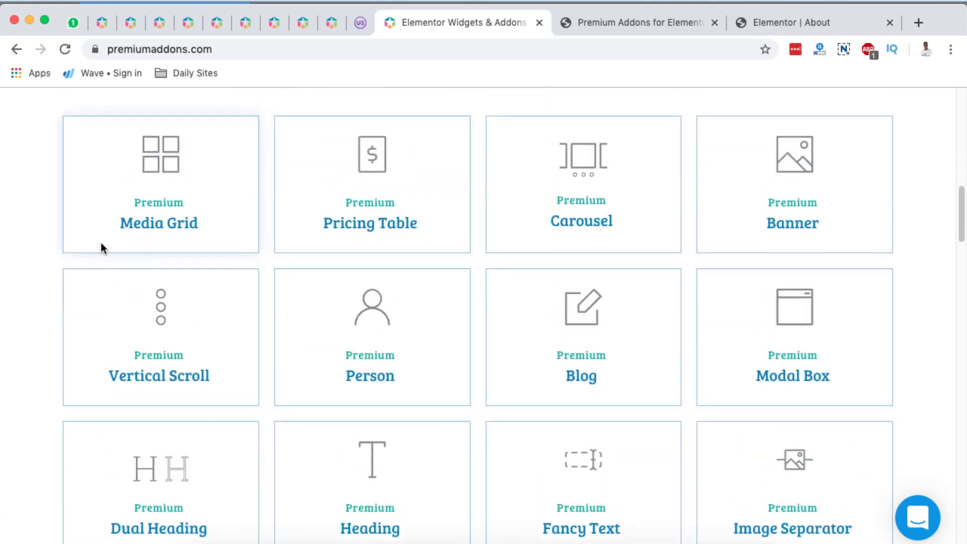
scroll(661, 287, down, 8)
scroll(91, 182, up, 7)
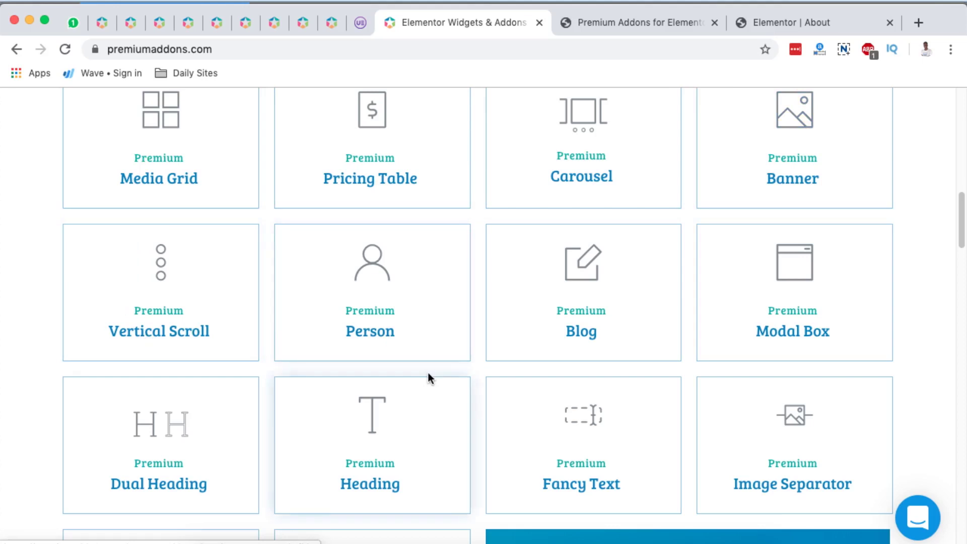
scroll(630, 328, down, 3)
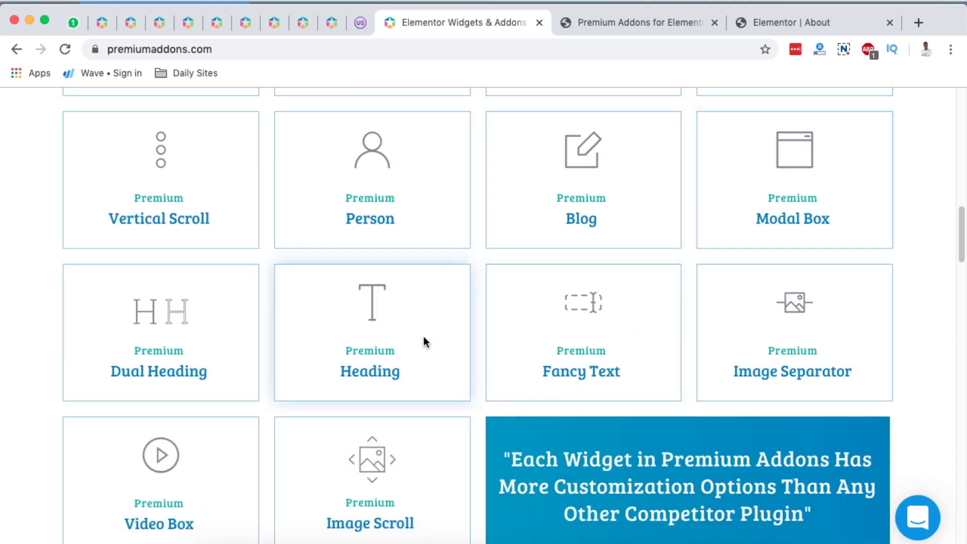
scroll(535, 354, down, 3)
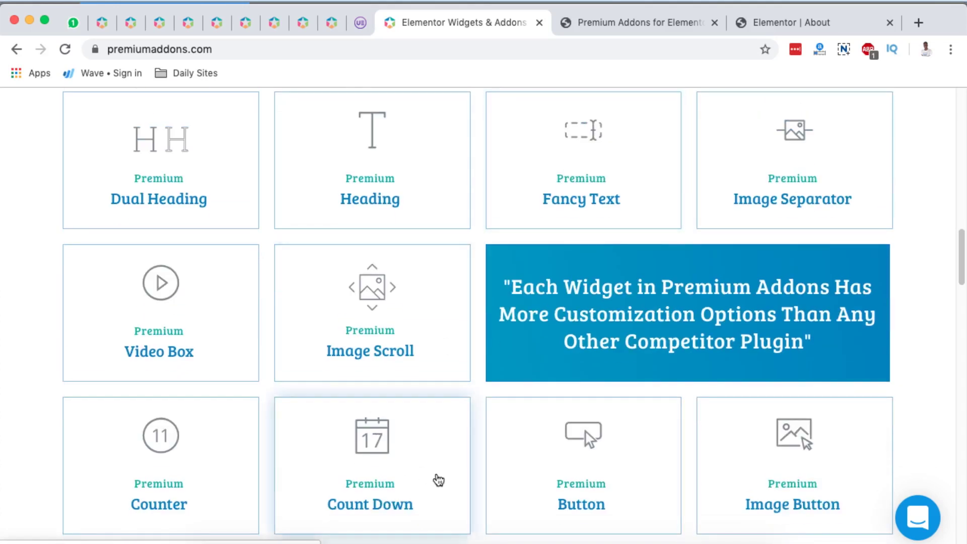
scroll(437, 476, down, 3)
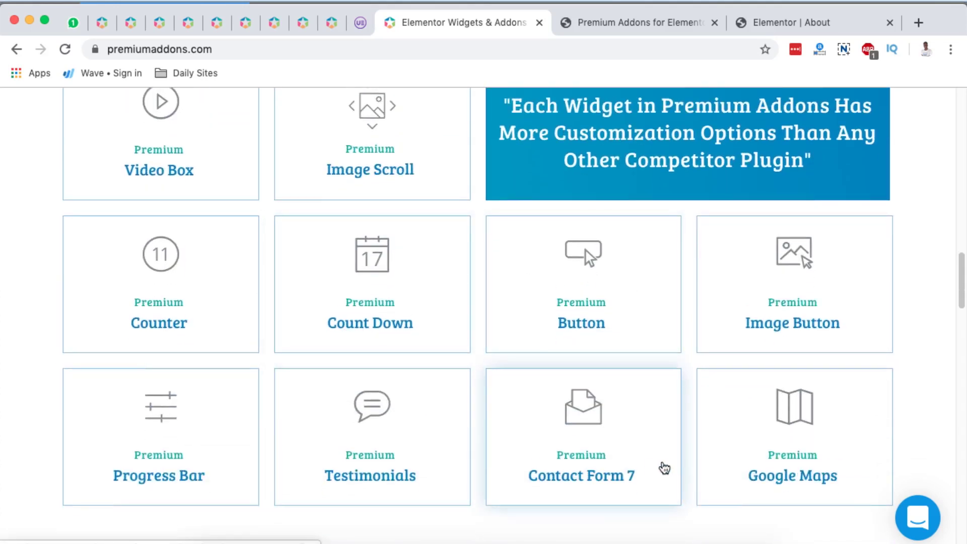
scroll(660, 469, down, 1)
scroll(752, 370, down, 2)
scroll(773, 345, down, 10)
scroll(774, 346, up, 10)
scroll(775, 346, up, 10)
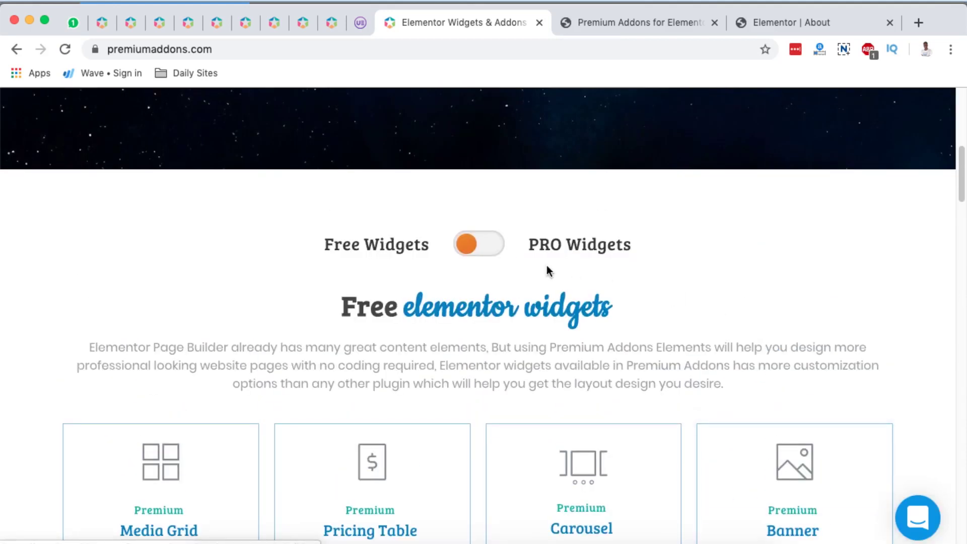
- Switch the widget overview to PRO Widgets and look through all the PRO Elementor widgets offered
click(496, 246)
scroll(651, 267, down, 5)
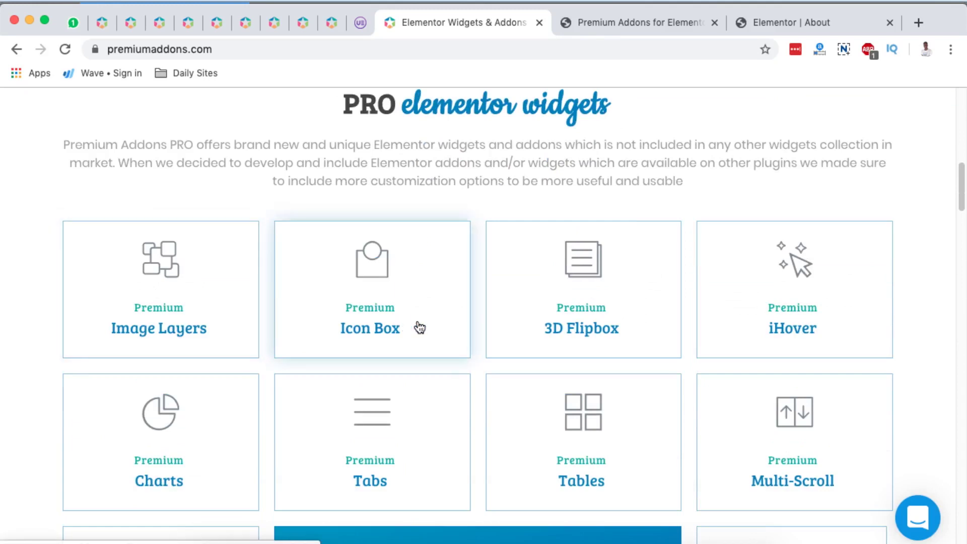
scroll(582, 346, down, 4)
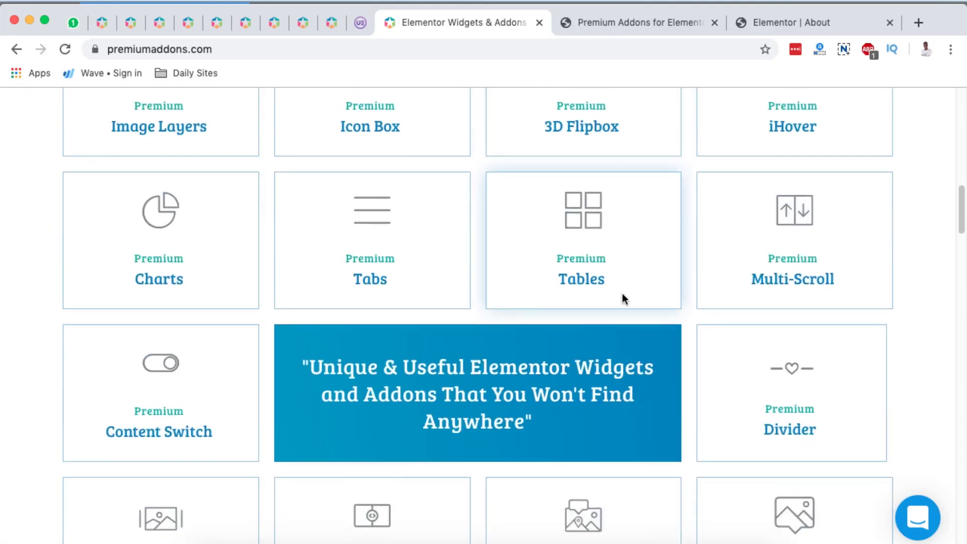
scroll(749, 309, down, 8)
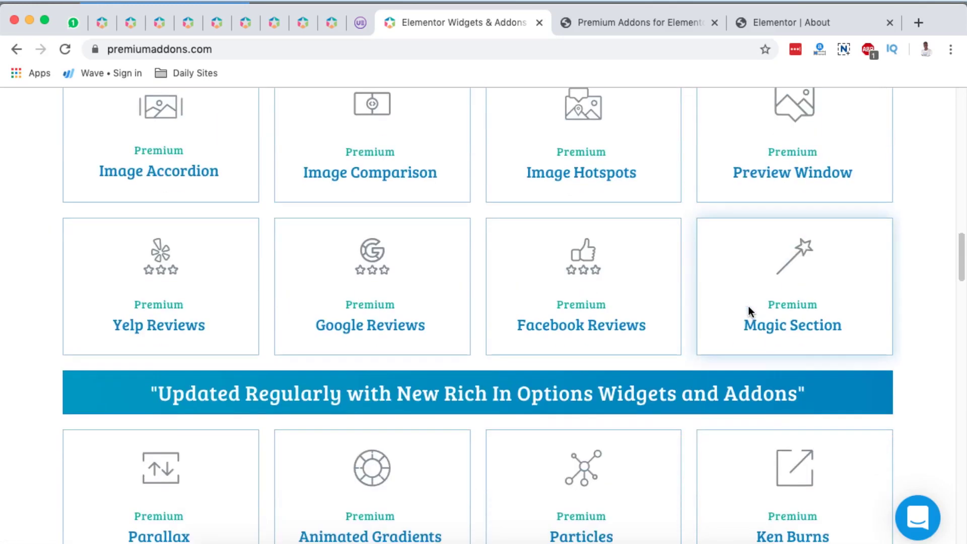
scroll(578, 496, down, 6)
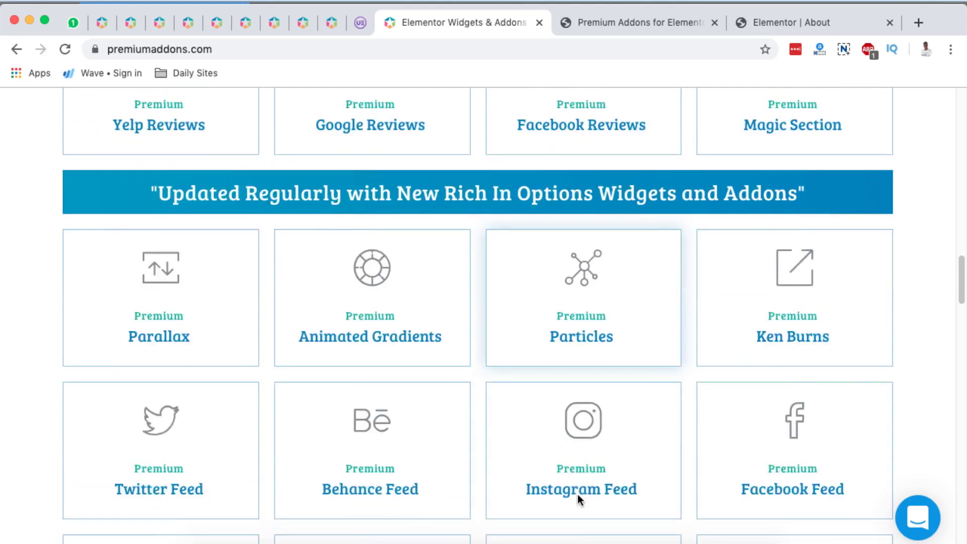
scroll(637, 371, down, 2)
scroll(376, 378, down, 4)
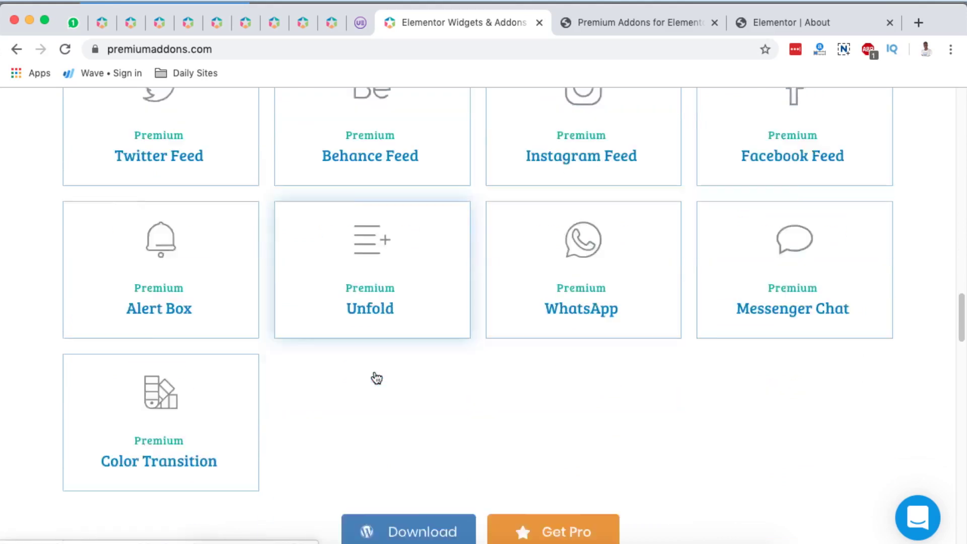
scroll(539, 267, up, 6)
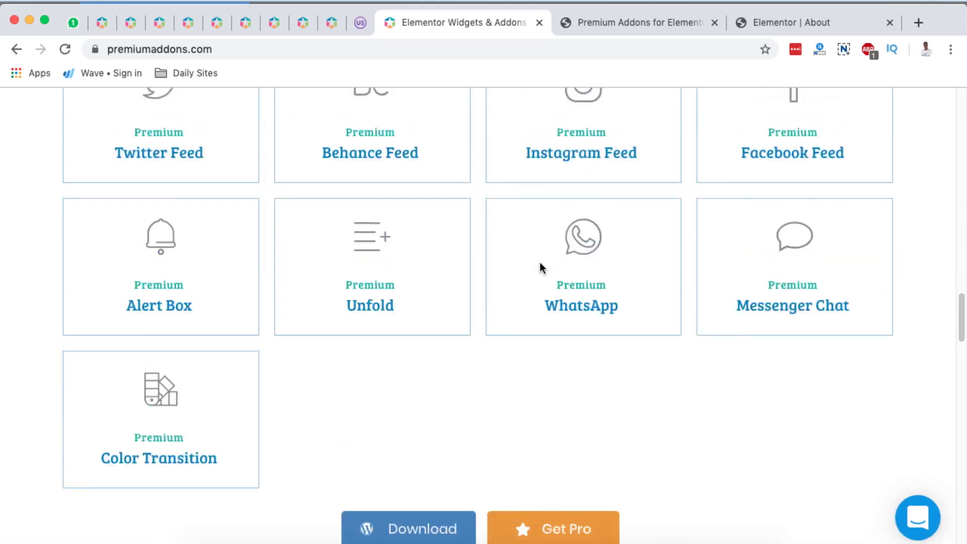
scroll(509, 265, up, 10)
scroll(484, 264, down, 8)
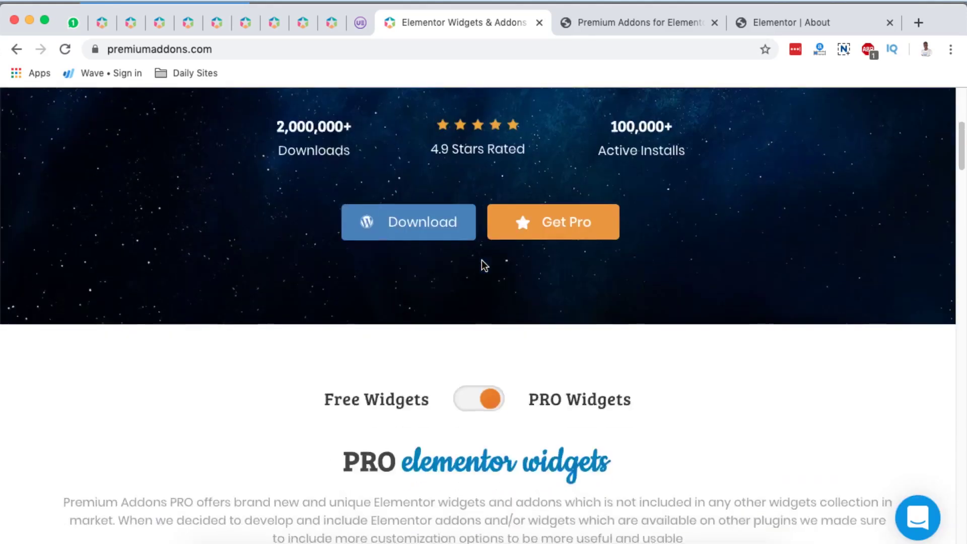
scroll(482, 263, up, 7)
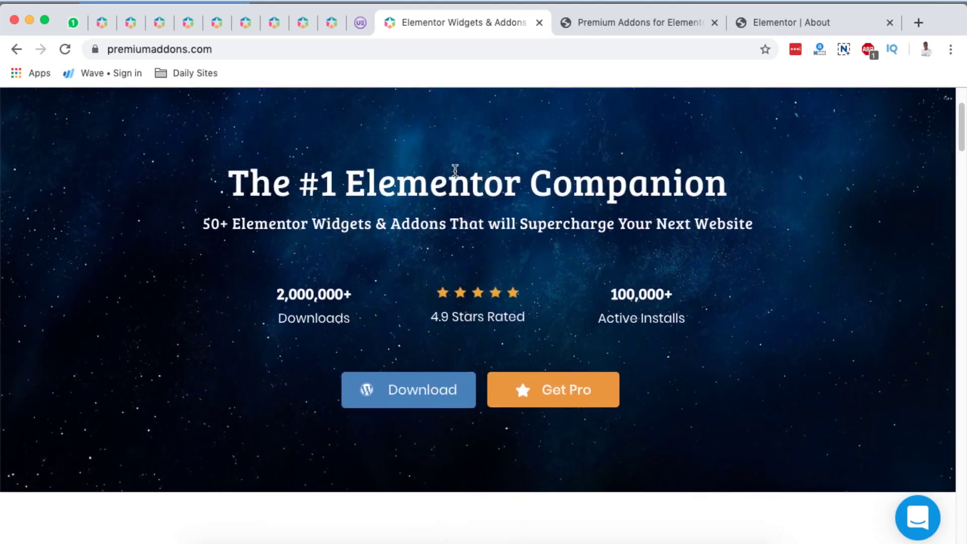
- Close the Premium Addons website and look over the plugin's widget settings in the WordPress admin
click(539, 23)
scroll(270, 142, up, 5)
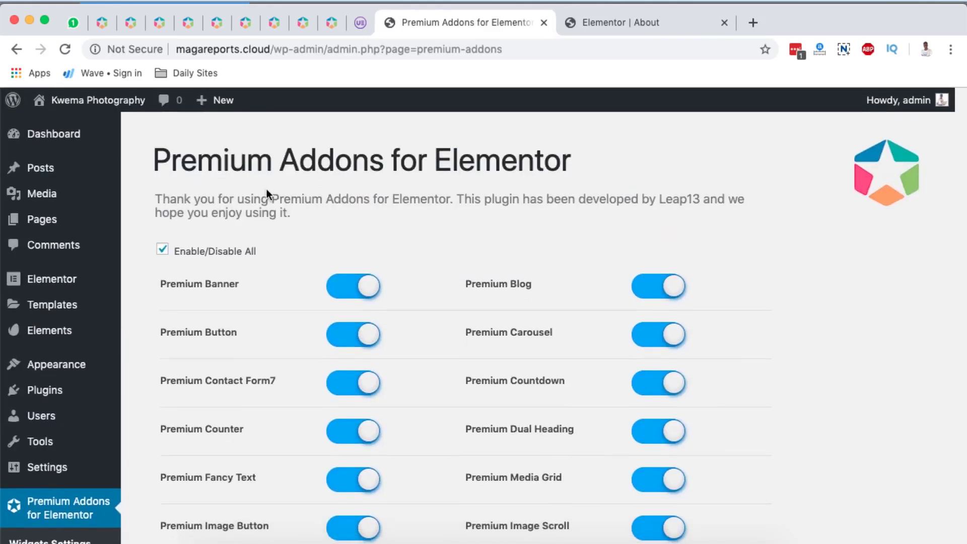
scroll(267, 193, down, 6)
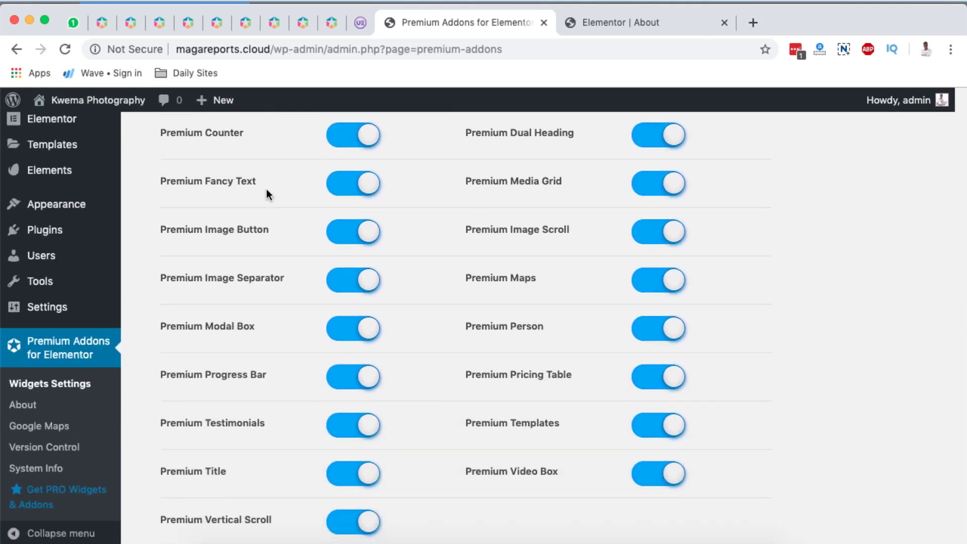
scroll(282, 179, up, 1)
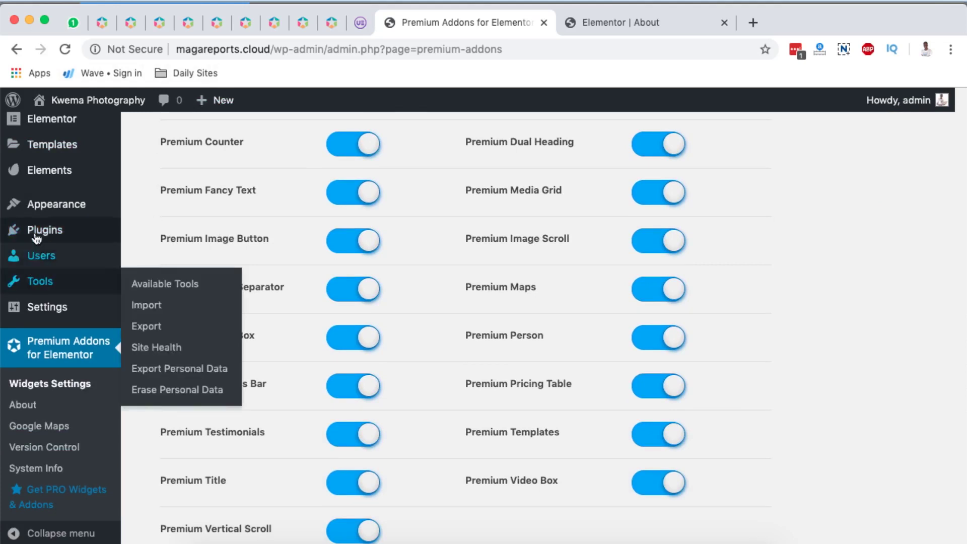
- Search for "PREMIUM addons" among the new plugins available to add and look through the matching plugins
mouse_move(46, 230)
click(159, 255)
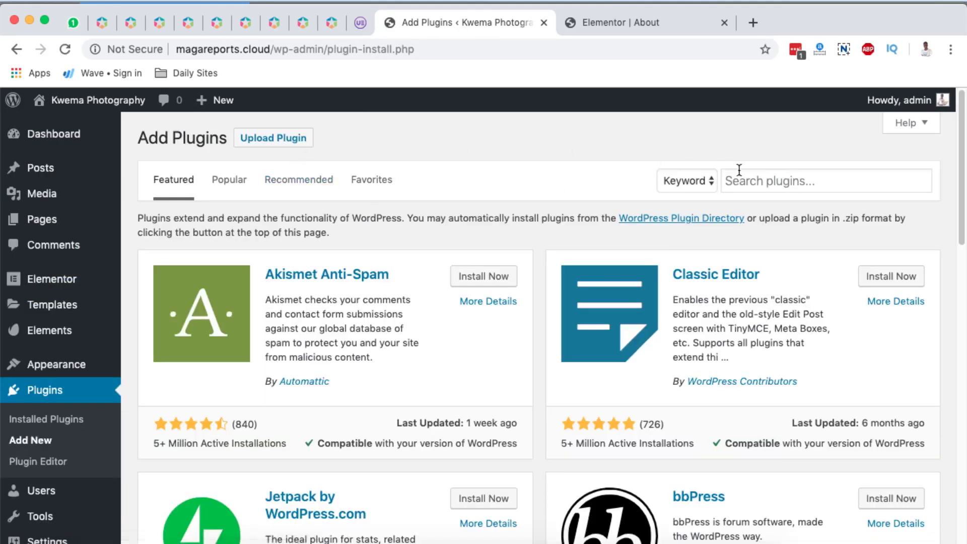
click(754, 181)
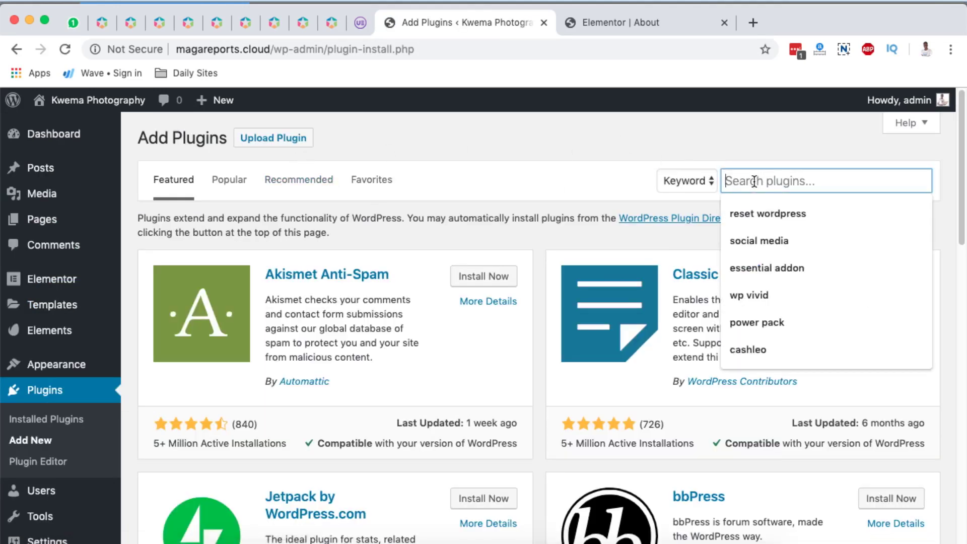
text(PREMIUM)
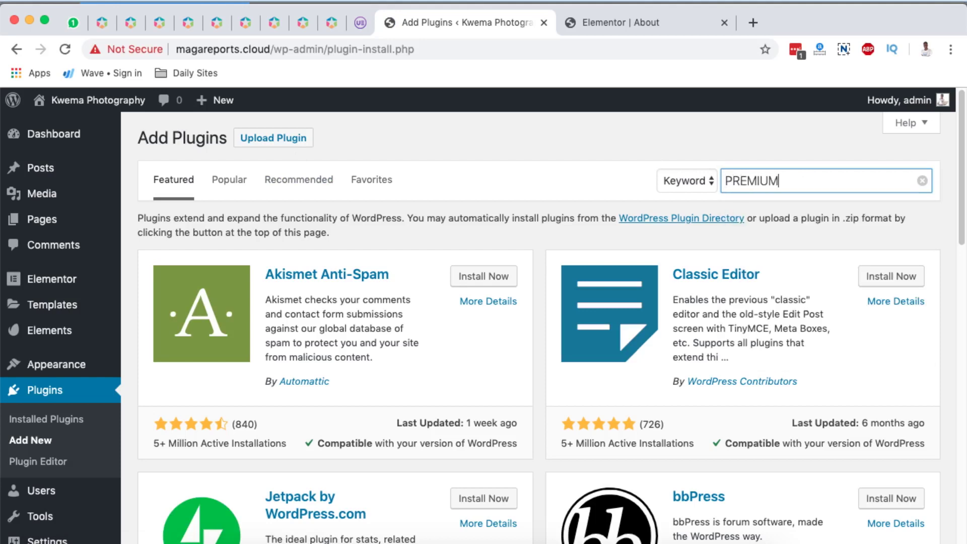
text( addons)
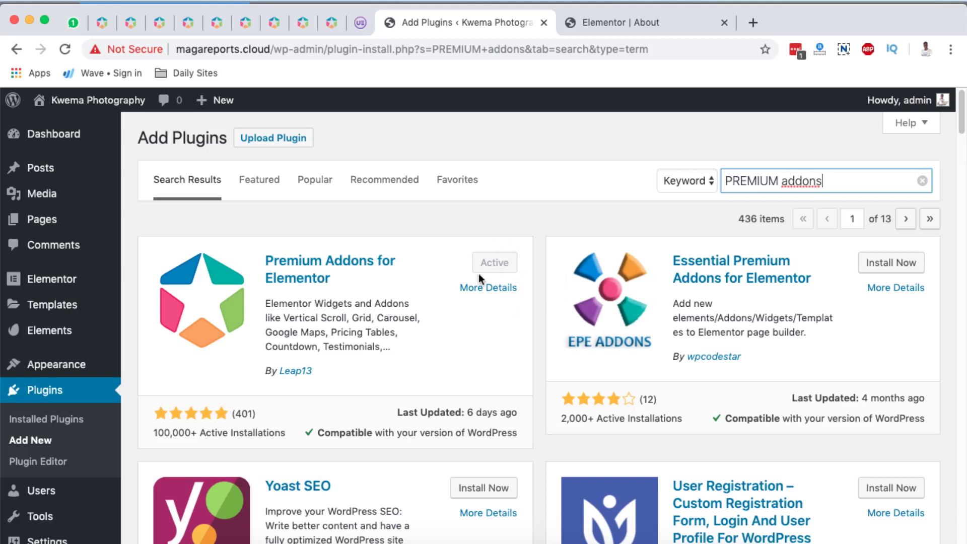
scroll(445, 331, down, 5)
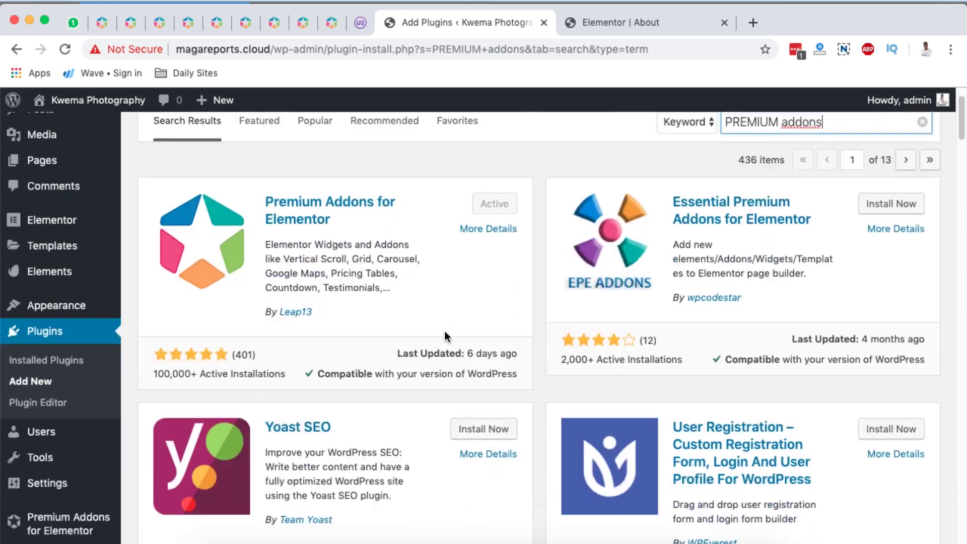
scroll(445, 331, up, 5)
scroll(446, 331, down, 1)
scroll(446, 331, down, 3)
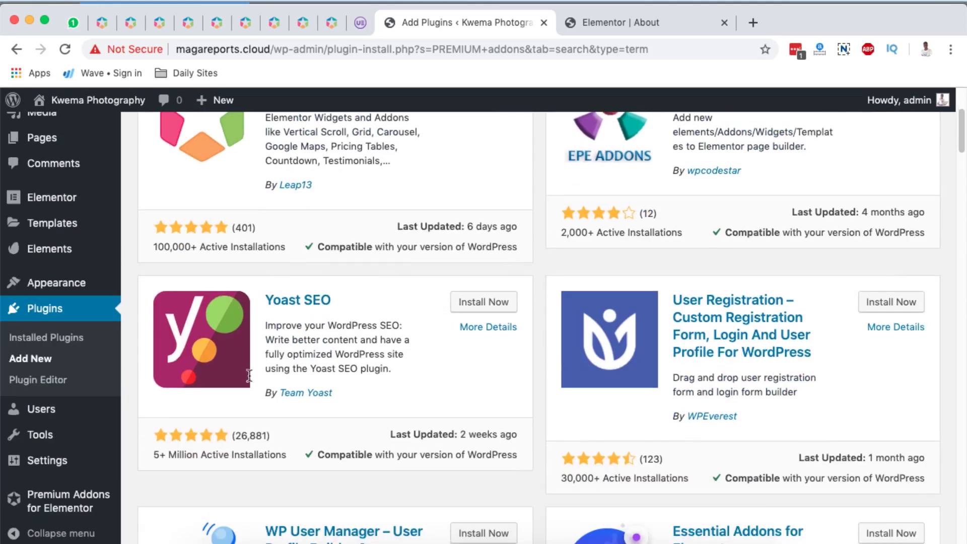
- Open the Premium Addons for Elementor widget settings and examine the switches for the free and PRO elements
click(60, 501)
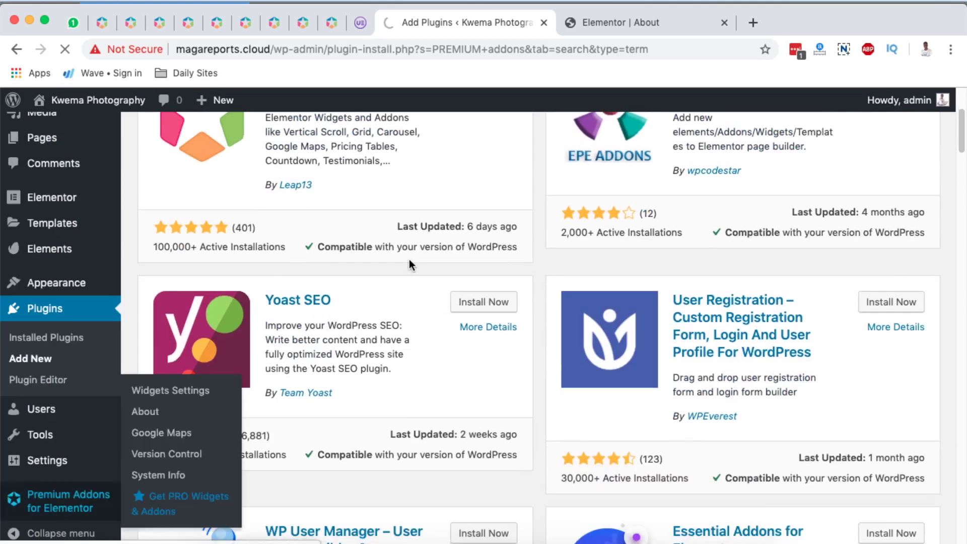
scroll(584, 325, down, 2)
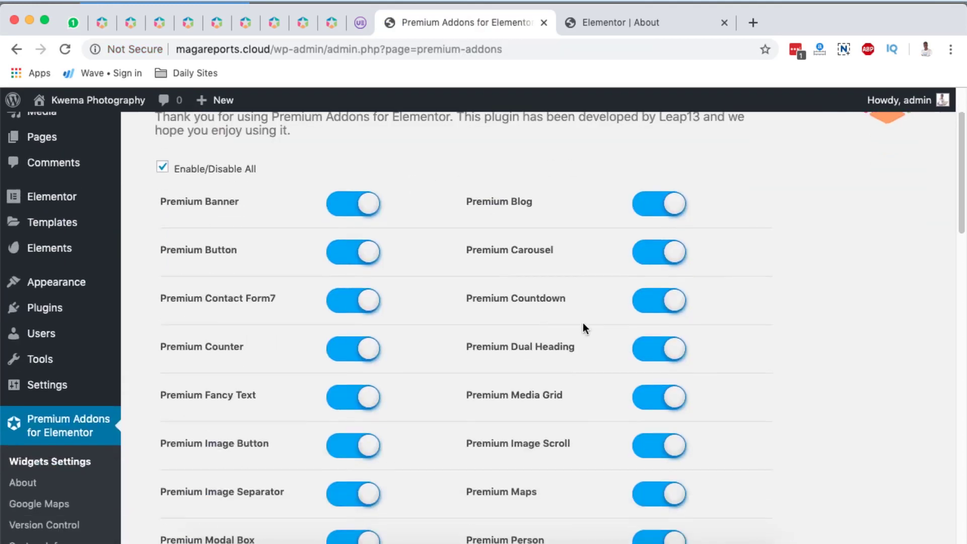
scroll(584, 325, down, 9)
scroll(583, 325, up, 9)
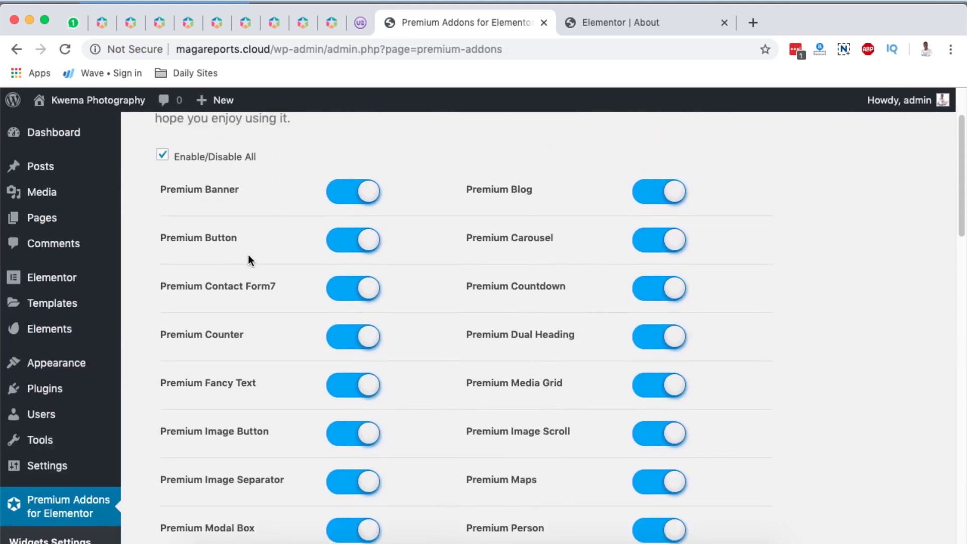
scroll(246, 262, down, 8)
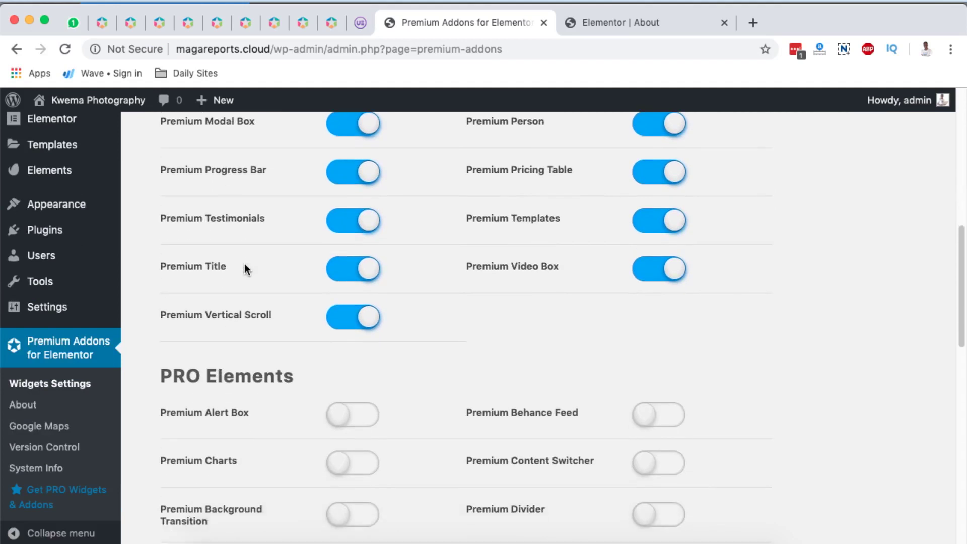
scroll(349, 188, down, 6)
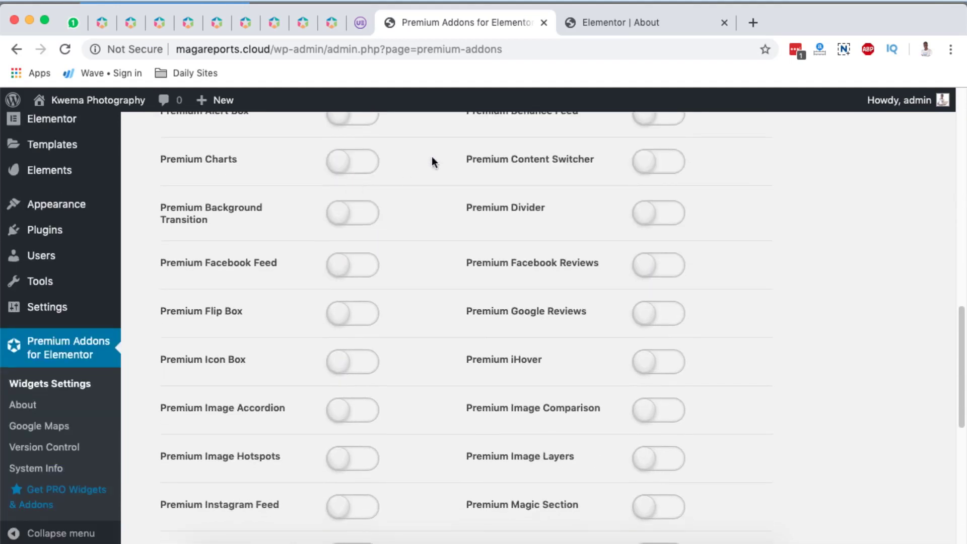
scroll(431, 157, up, 3)
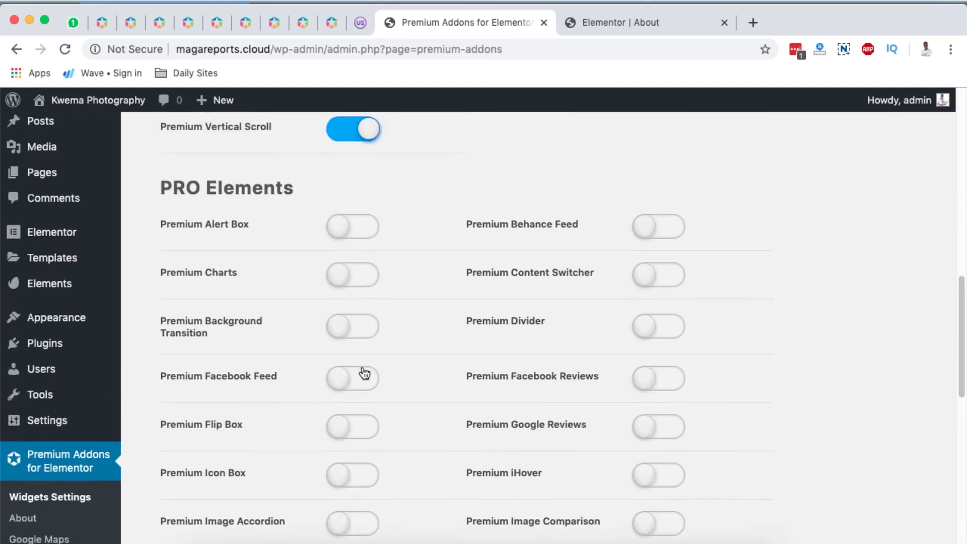
scroll(363, 372, down, 11)
scroll(363, 371, up, 20)
scroll(363, 372, up, 5)
- Toggle the Premium Modal Box widget off and on several times in the widget settings
scroll(363, 372, down, 5)
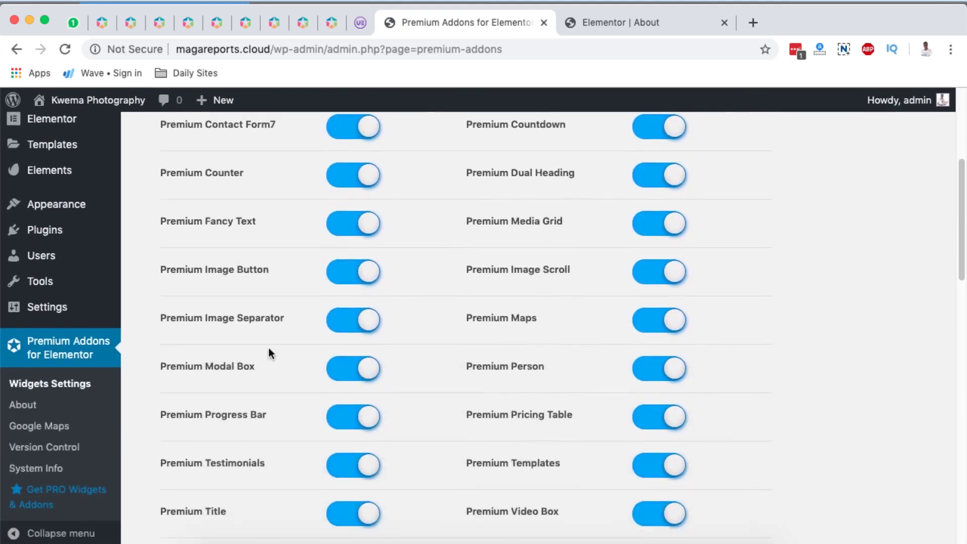
scroll(460, 455, up, 1)
click(338, 379)
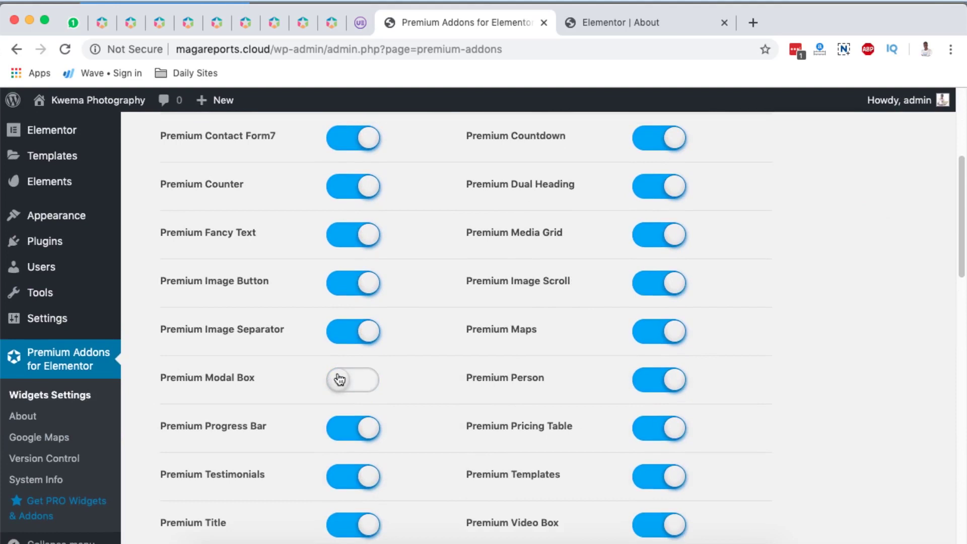
click(358, 381)
click(343, 379)
click(372, 379)
click(335, 378)
click(364, 381)
click(335, 380)
scroll(430, 324, up, 5)
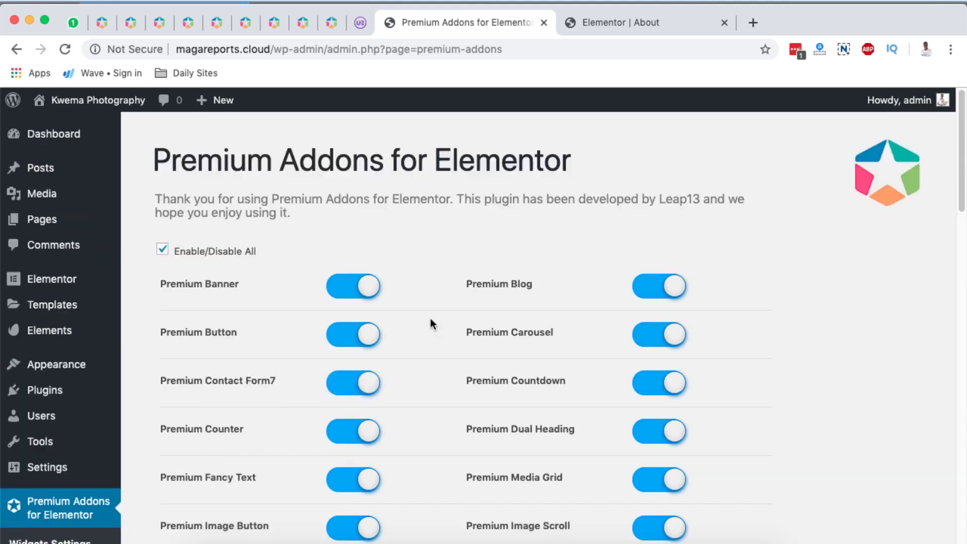
- Switch to the Premium Modal Box demo page and open its Single Image modal example
click(101, 22)
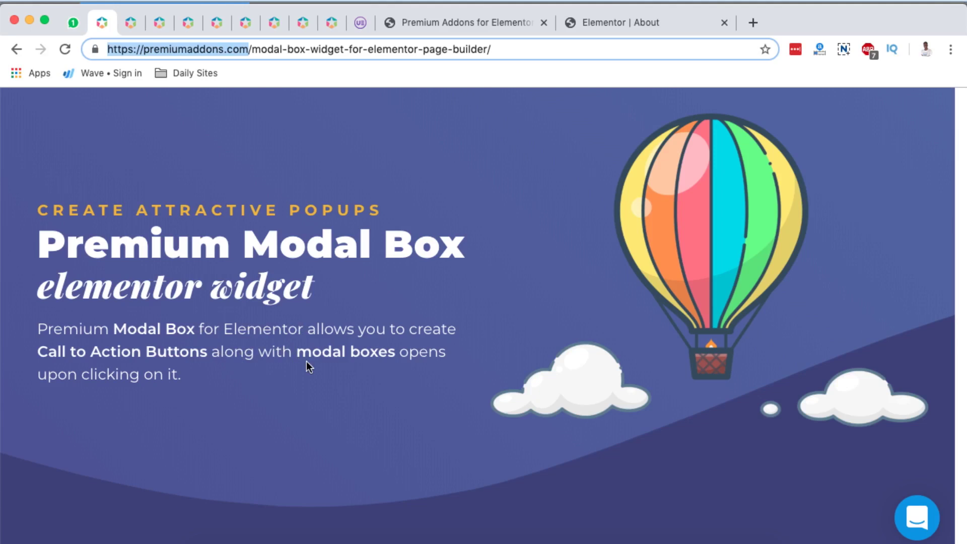
scroll(307, 362, down, 15)
scroll(307, 363, up, 3)
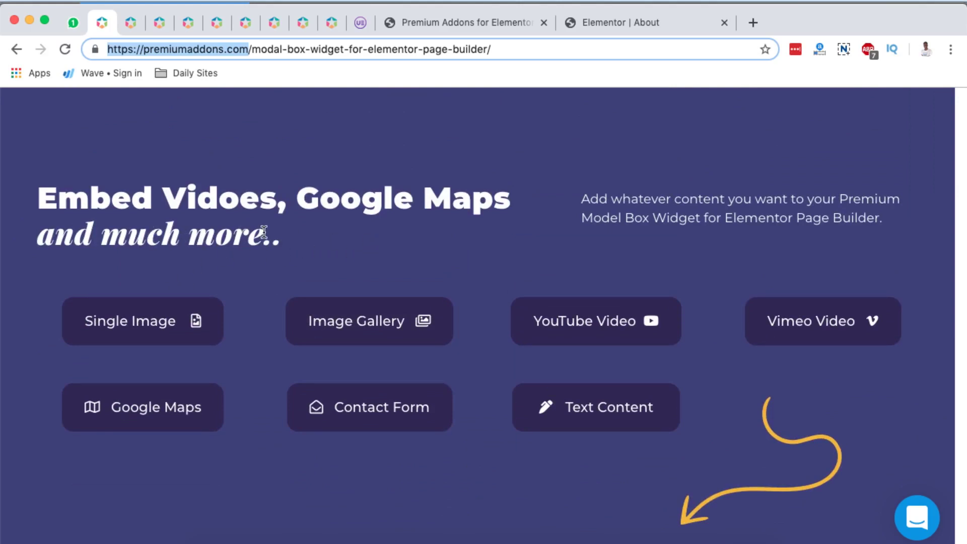
click(146, 312)
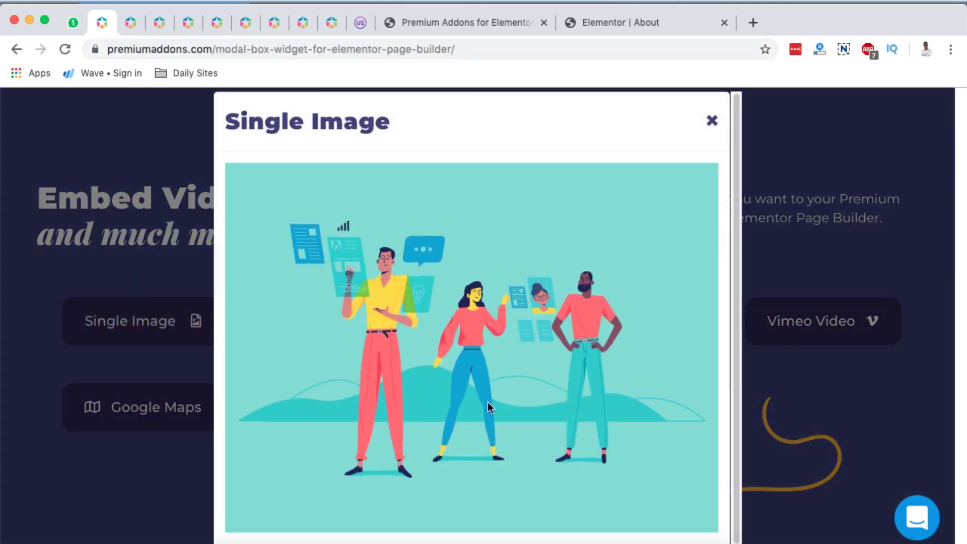
- Close the Single Image modal, view the Image Gallery modal example down to its last row, and close it
click(712, 115)
click(402, 305)
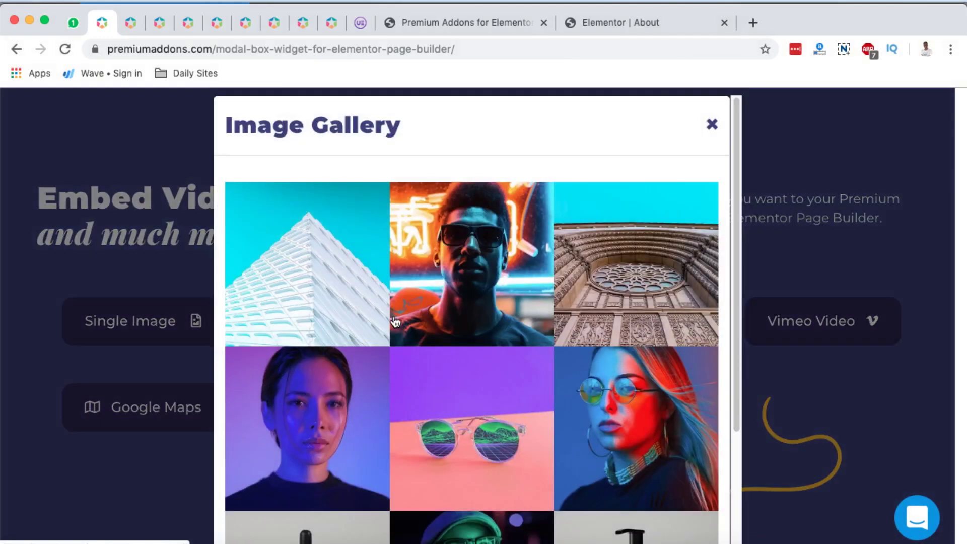
scroll(470, 365, down, 3)
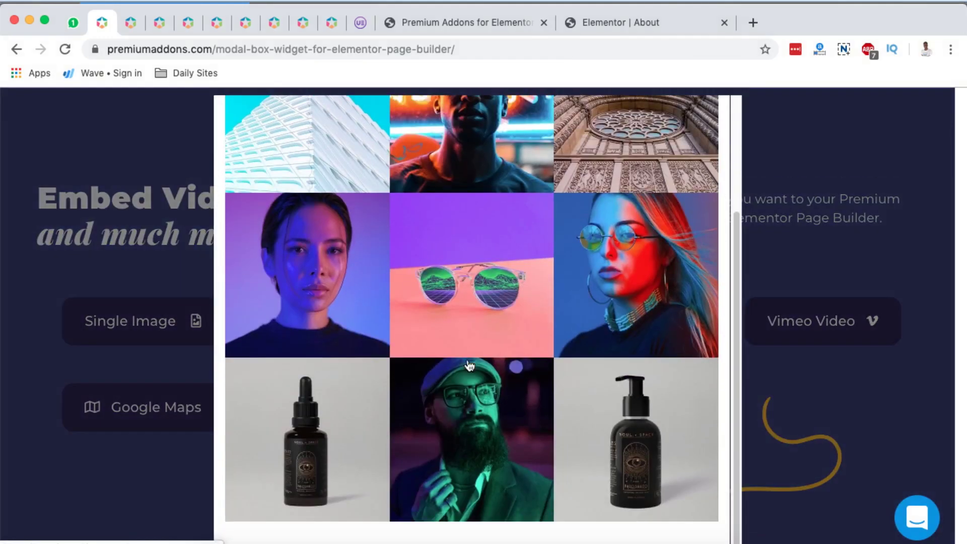
scroll(469, 366, up, 3)
click(709, 124)
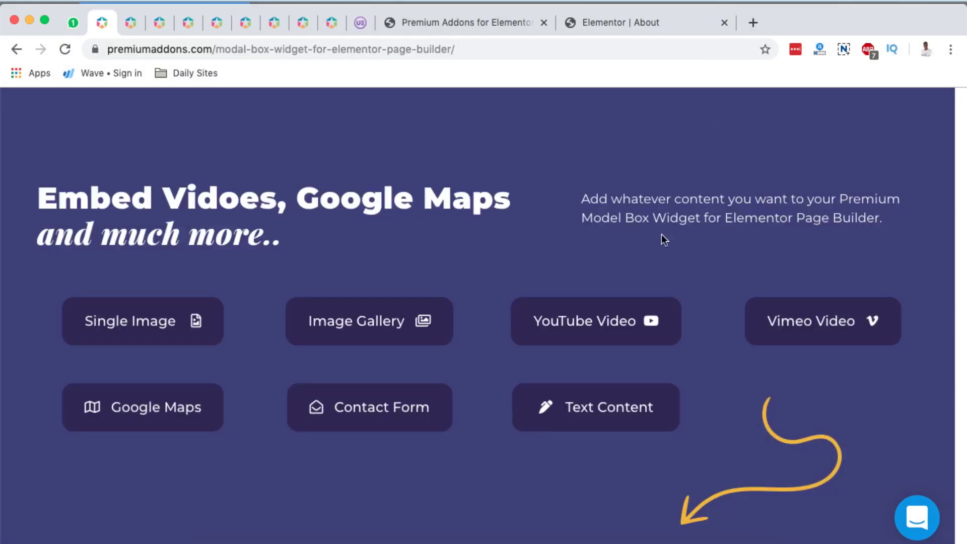
- Preview the YouTube Video, Text Content and Vimeo Video modal examples, closing each one after viewing
click(594, 312)
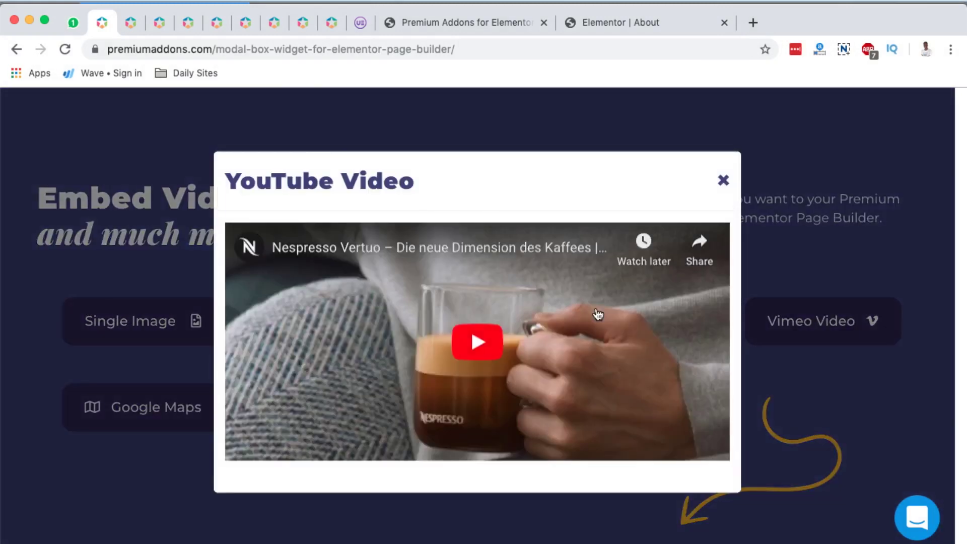
click(724, 181)
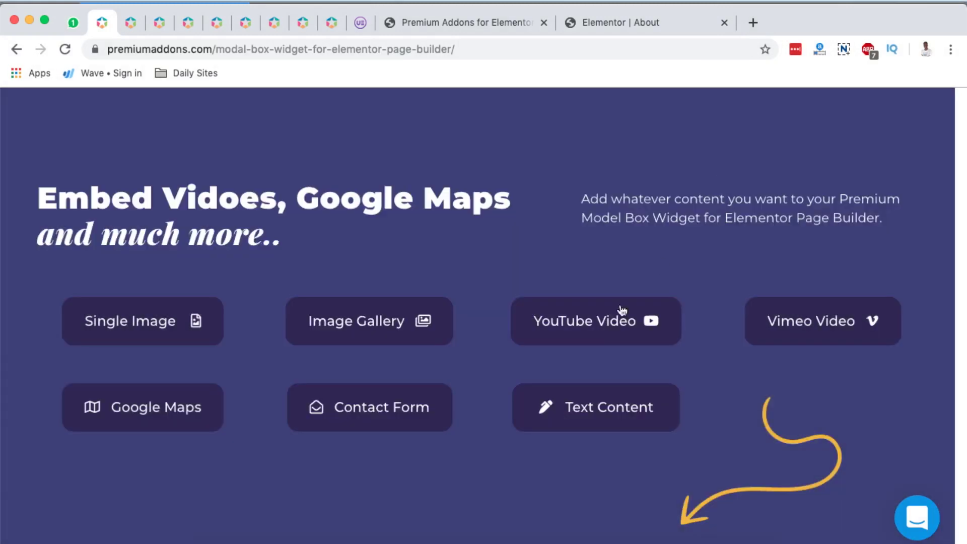
click(570, 424)
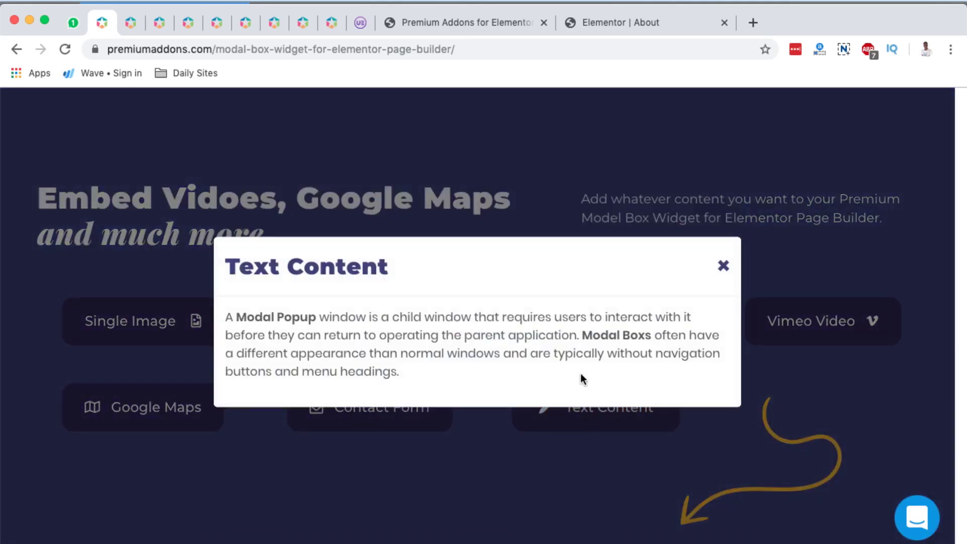
click(724, 266)
click(827, 319)
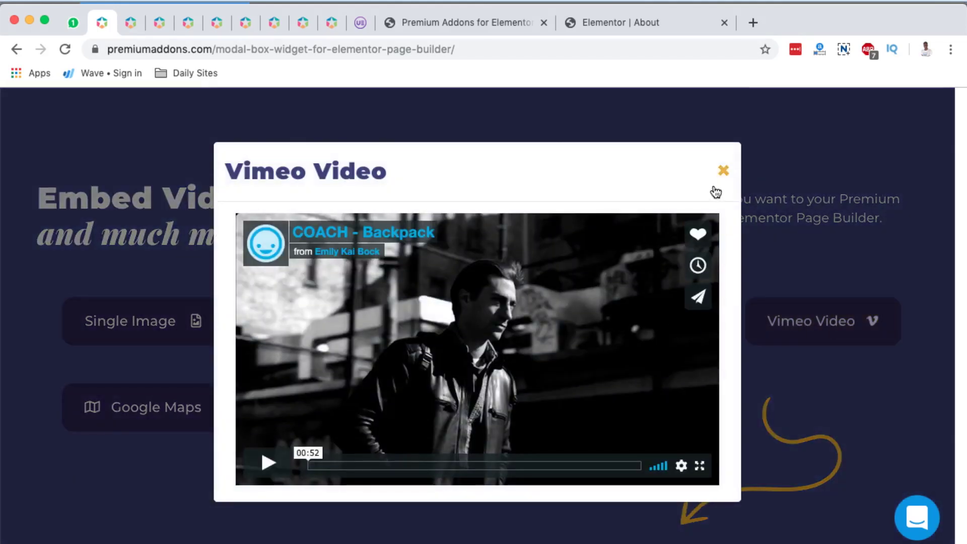
click(724, 170)
- Preview the modal boxes triggered by the Honey and Spring bottle images in the image triggers section, closing each one
scroll(666, 376, down, 2)
scroll(666, 377, down, 7)
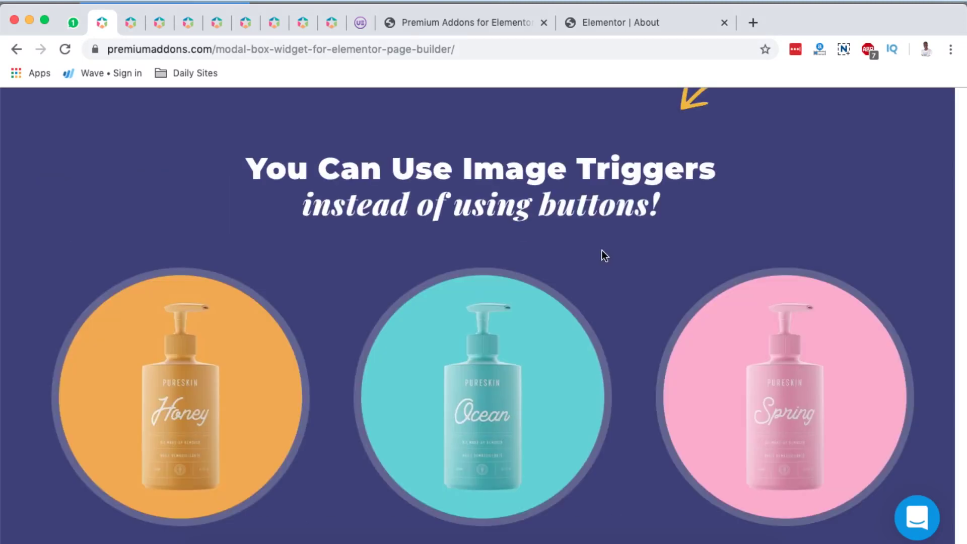
click(194, 396)
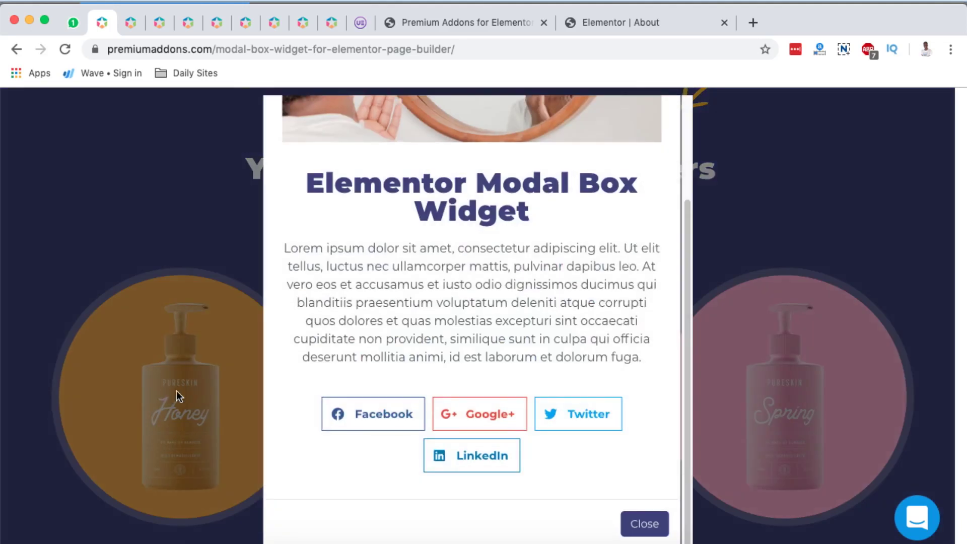
scroll(426, 308, up, 3)
scroll(427, 307, down, 3)
click(639, 524)
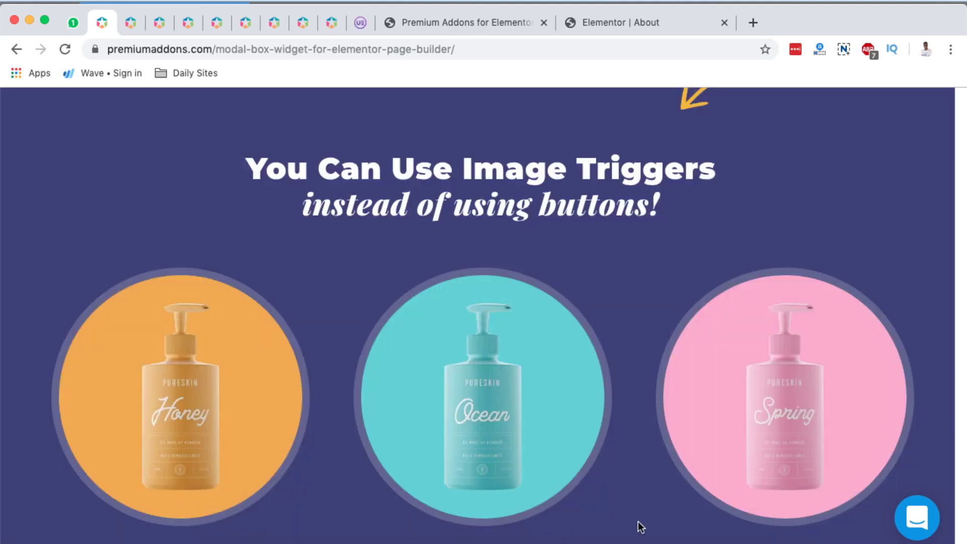
click(773, 407)
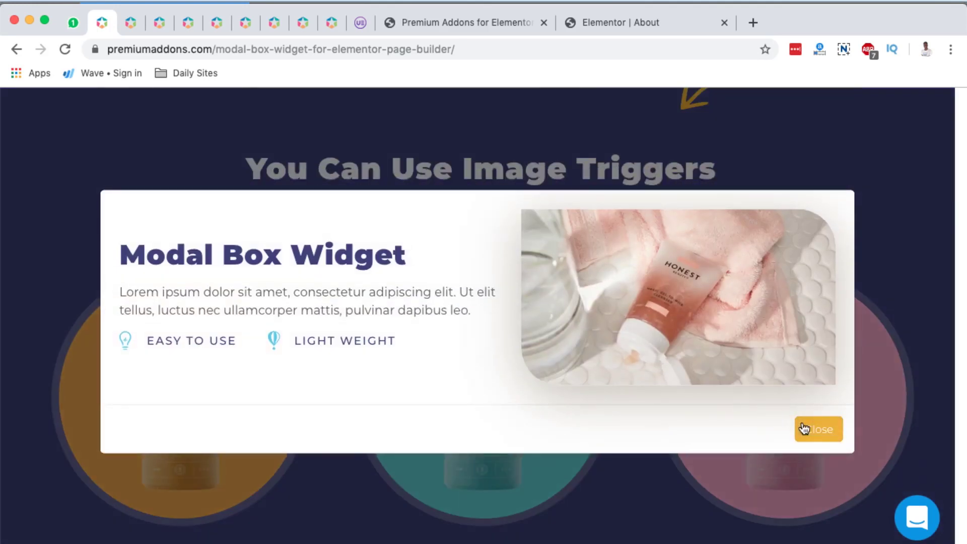
click(804, 429)
- Preview the three modal boxes opened from the Text Link Trigger examples, closing each one after viewing
scroll(803, 425, down, 10)
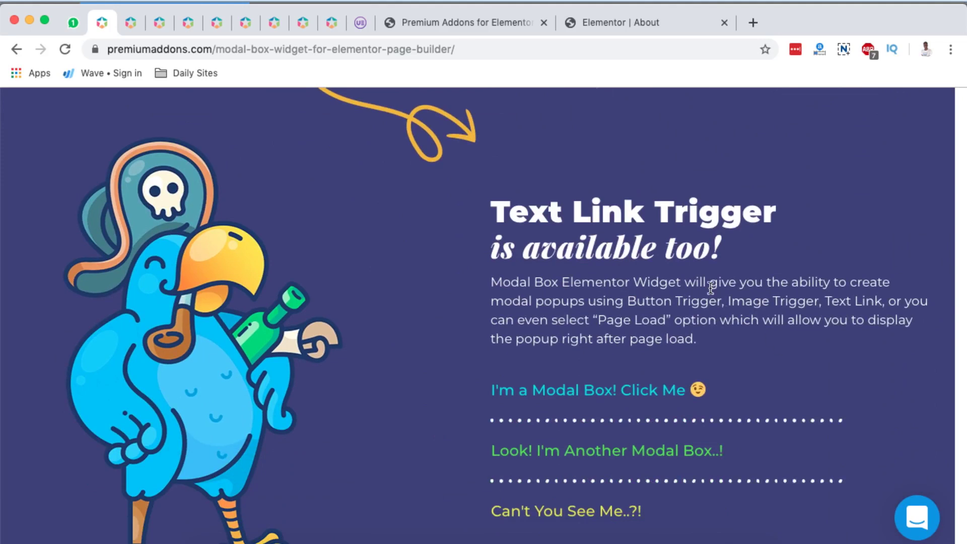
scroll(710, 287, down, 3)
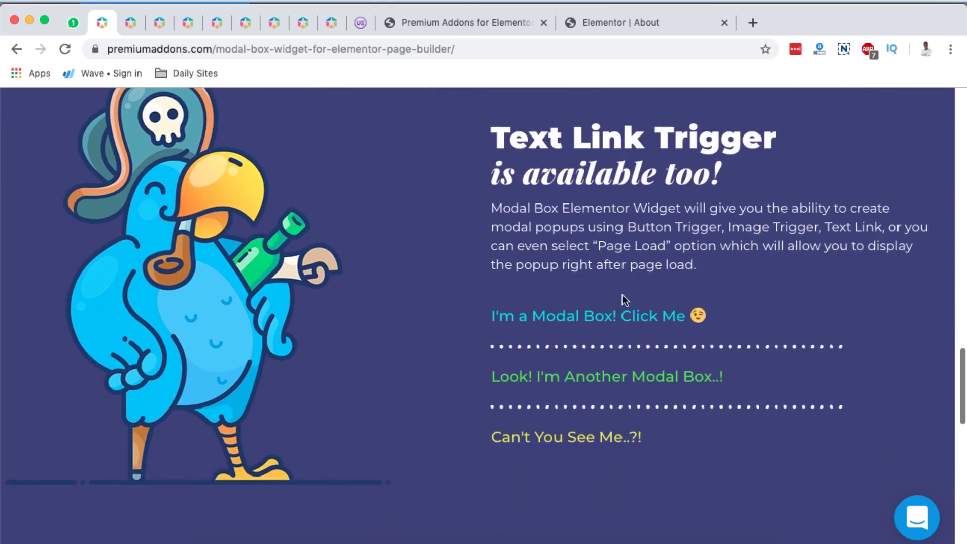
click(559, 324)
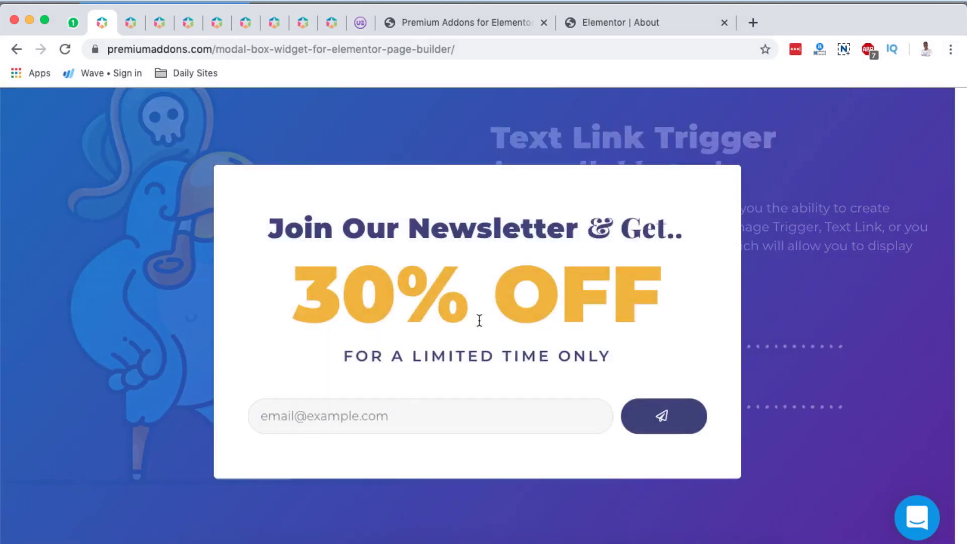
click(790, 312)
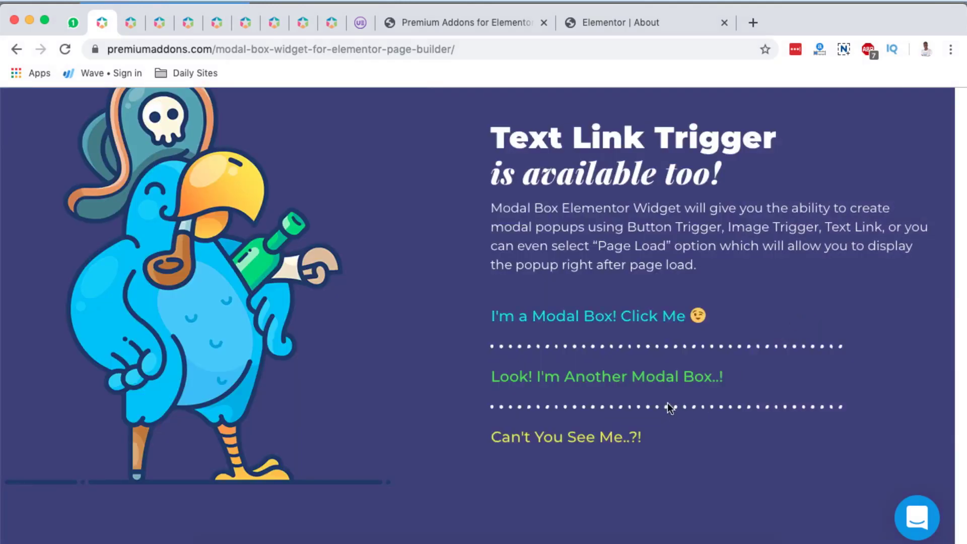
click(655, 380)
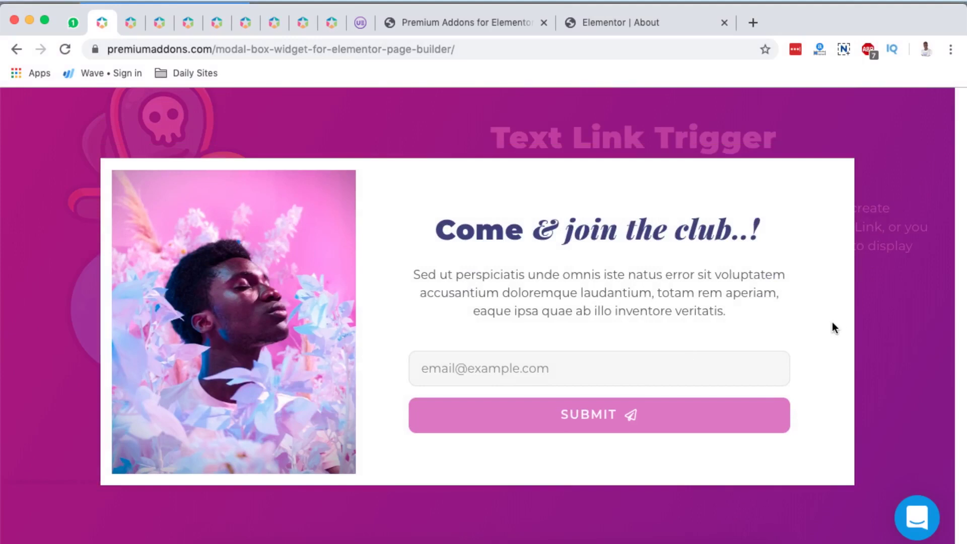
click(875, 306)
click(552, 443)
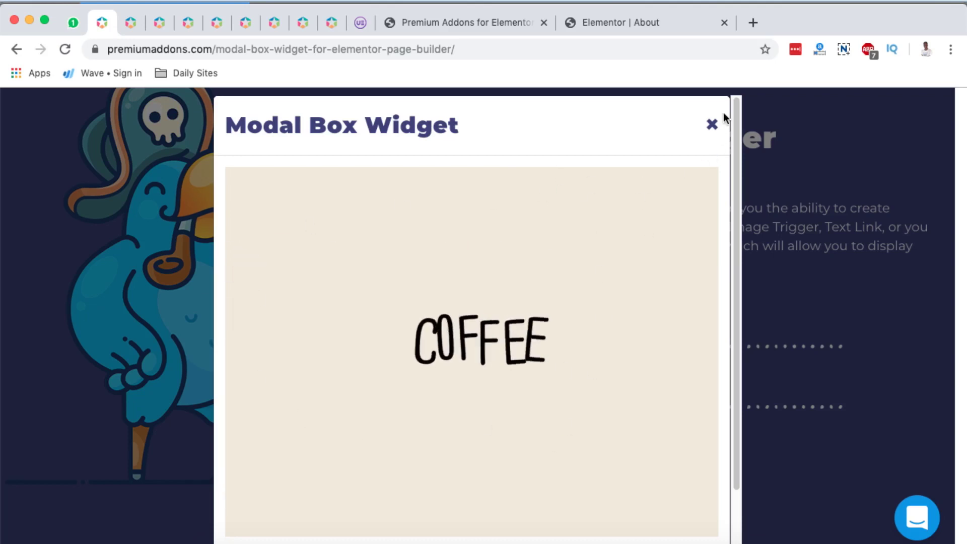
click(712, 125)
- Switch back to the Premium Addons widget settings and look over the widget switches around Premium Modal Box
click(439, 22)
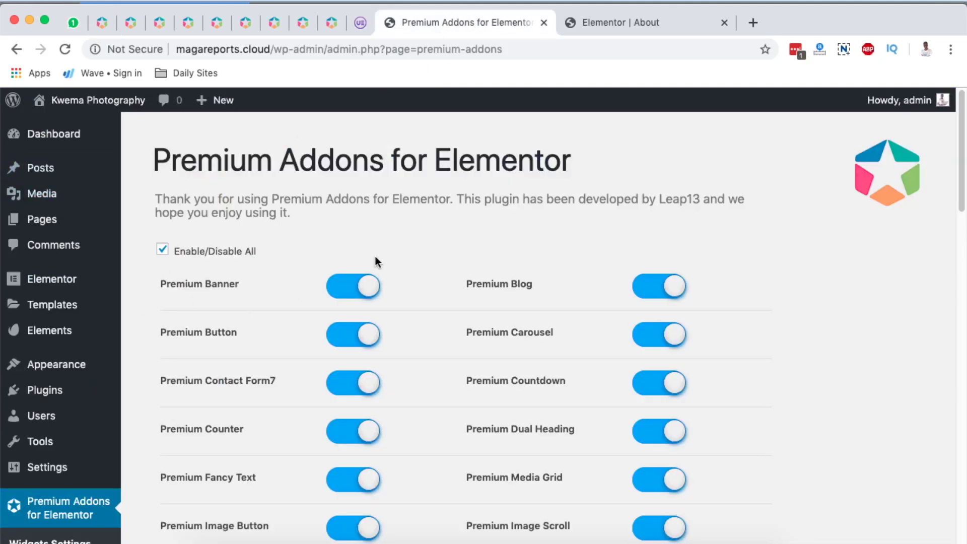
scroll(376, 259, down, 3)
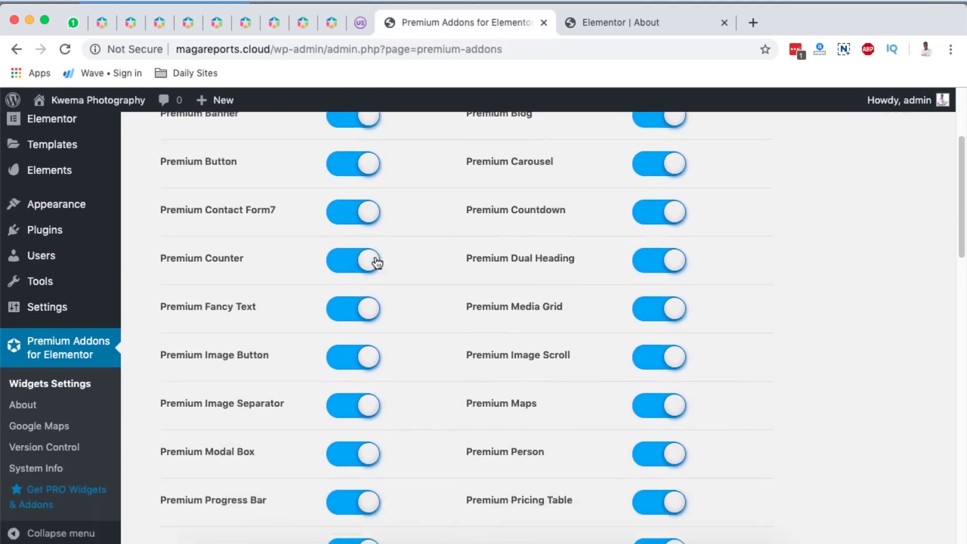
scroll(375, 259, up, 1)
scroll(375, 259, down, 2)
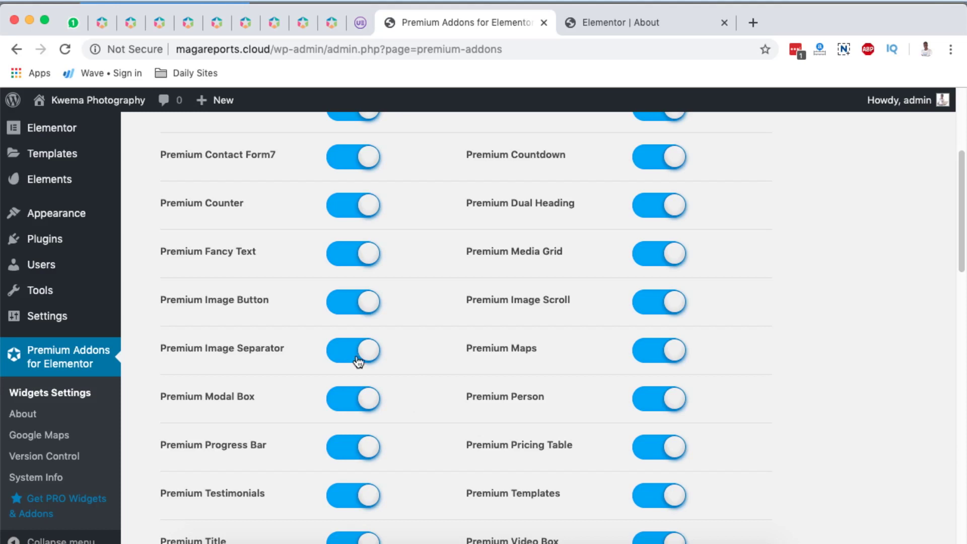
- Switch to the About page in the Elementor editor and insert a new empty section above the tour companies section
click(619, 28)
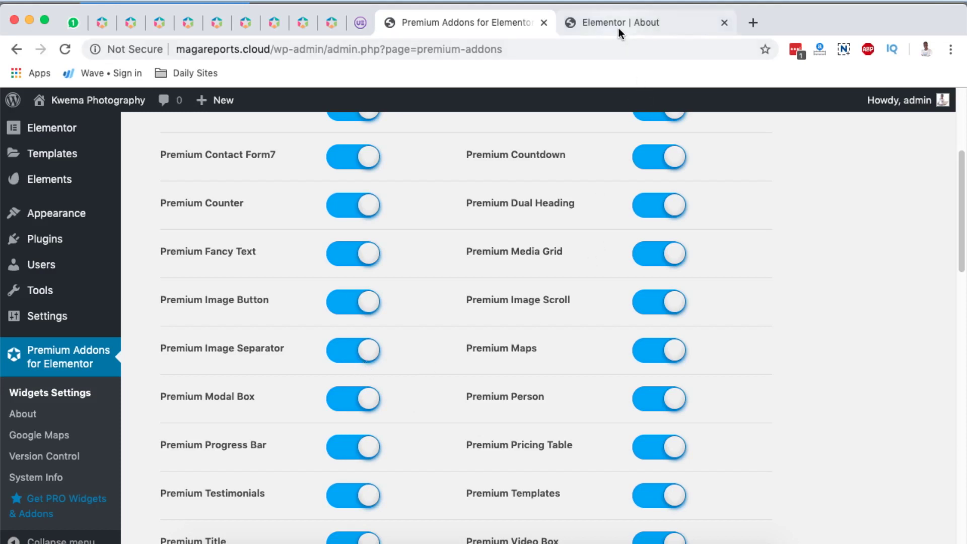
scroll(604, 125, up, 10)
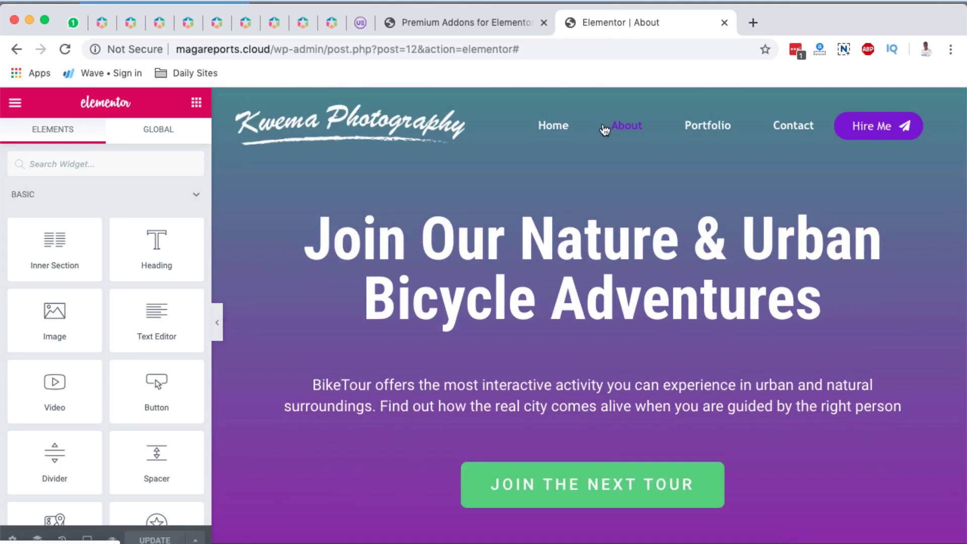
scroll(603, 129, down, 15)
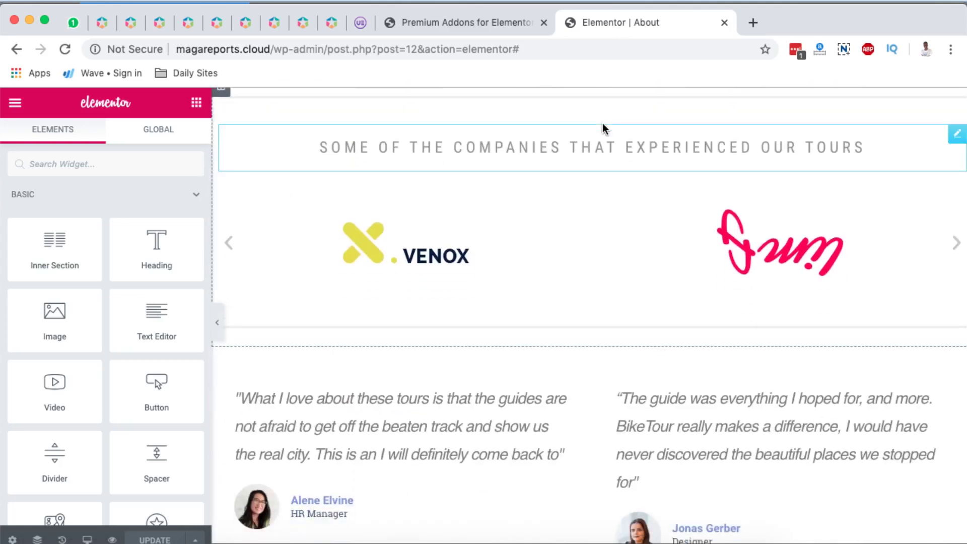
scroll(539, 204, up, 3)
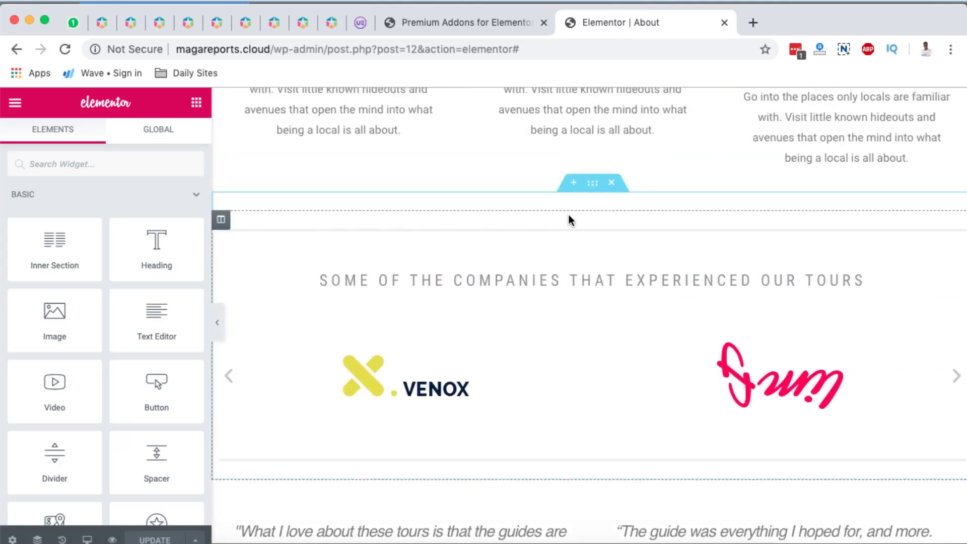
click(573, 182)
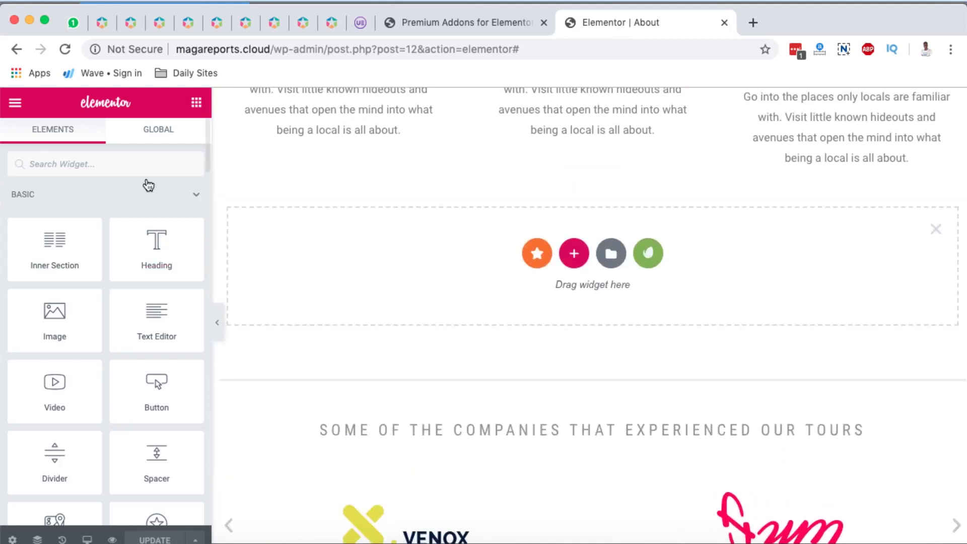
- Find the Premium Addons category among the Elementor widgets and look through its available widgets
scroll(151, 310, down, 15)
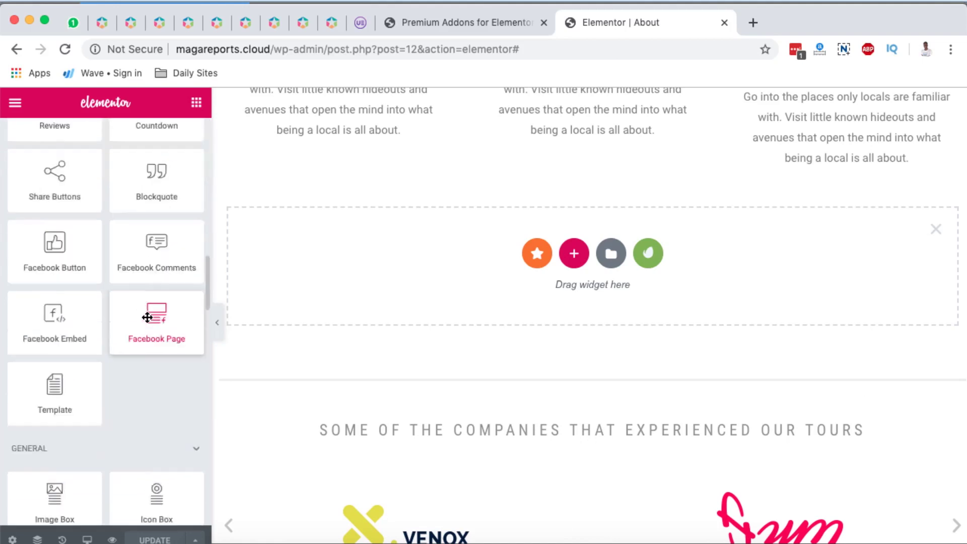
scroll(147, 318, down, 7)
scroll(147, 318, up, 10)
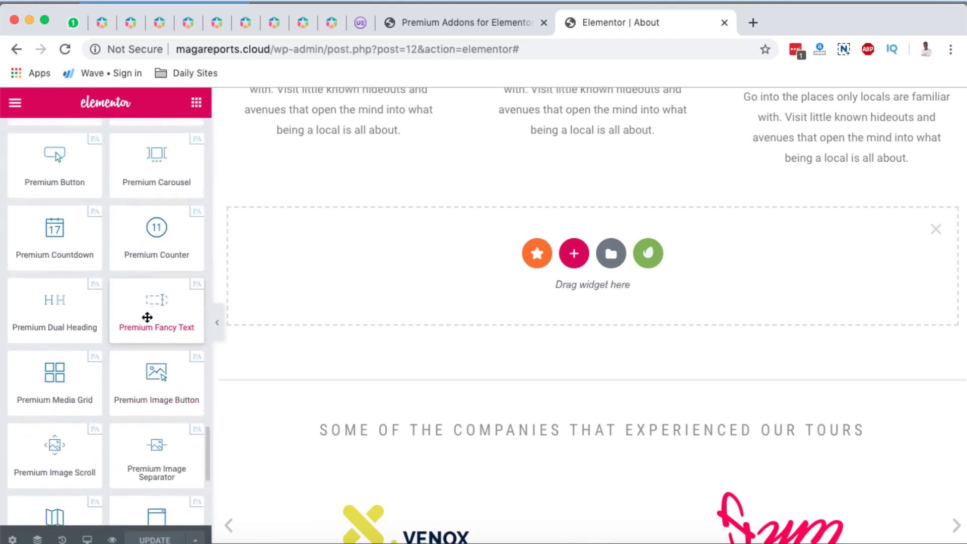
scroll(147, 318, up, 1)
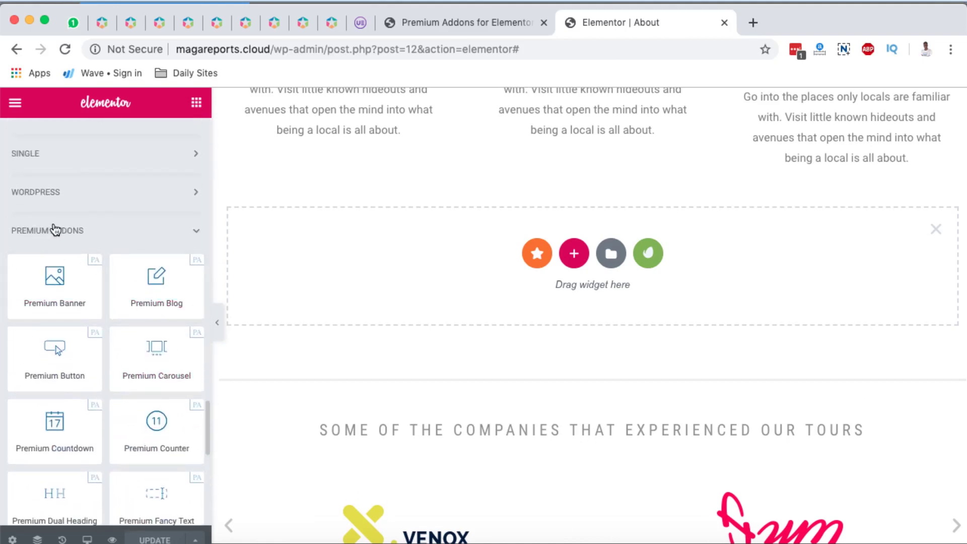
scroll(87, 349, down, 4)
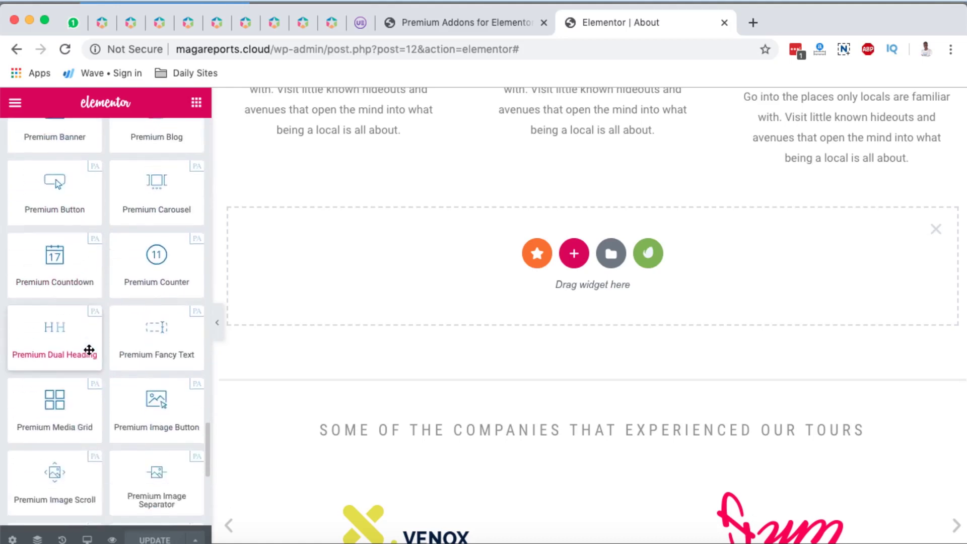
scroll(89, 349, down, 1)
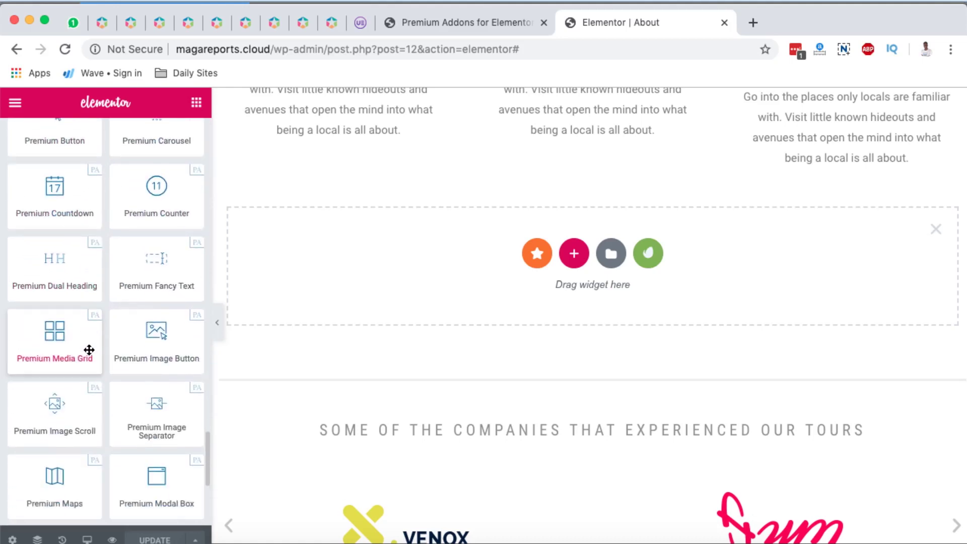
scroll(89, 350, up, 2)
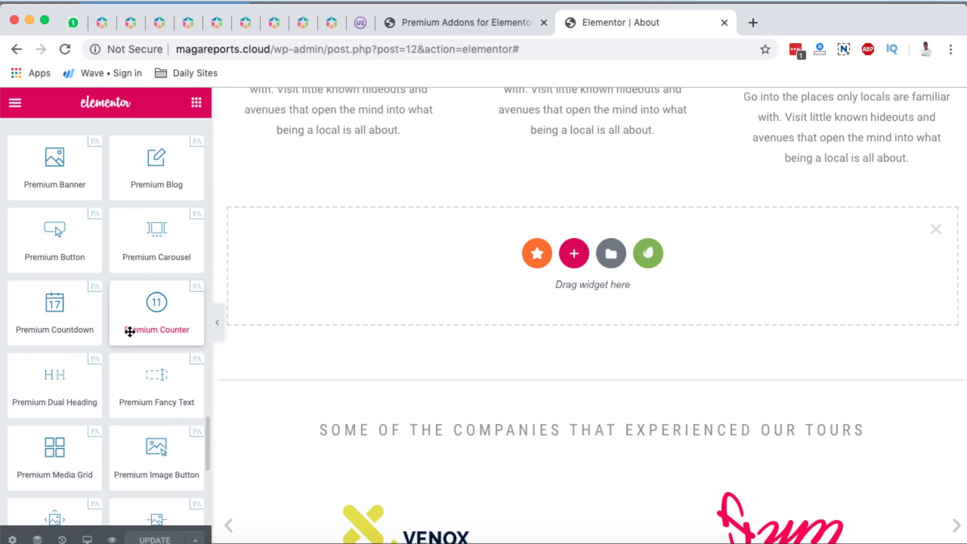
scroll(129, 339, down, 1)
scroll(129, 389, down, 2)
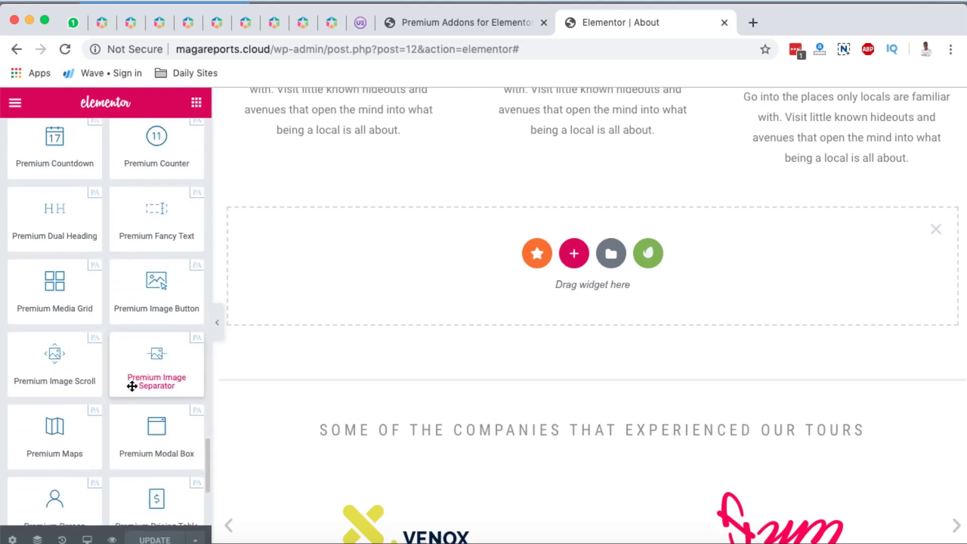
- Place a Premium Modal Box widget in the new section, then preview its popup and close it
scroll(132, 386, down, 2)
drag(164, 311, 586, 255)
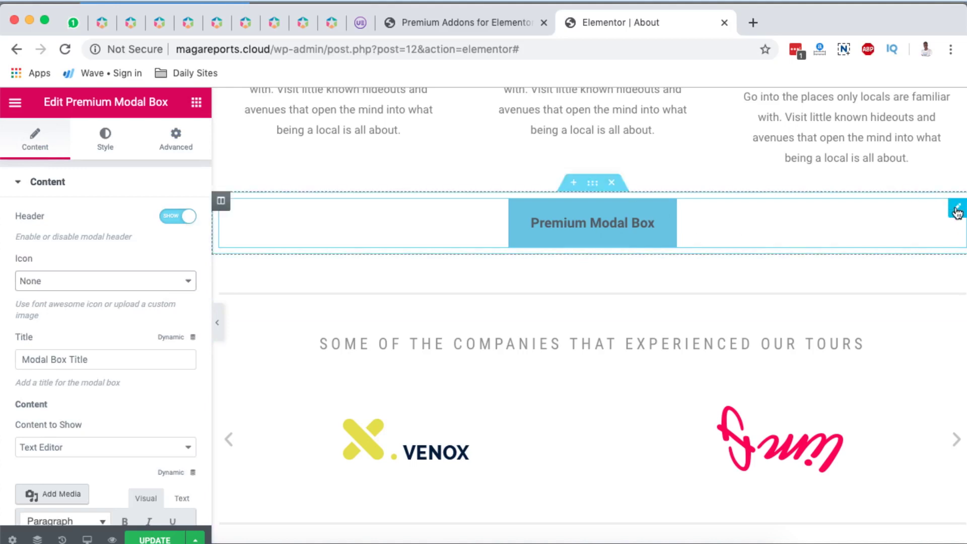
click(555, 228)
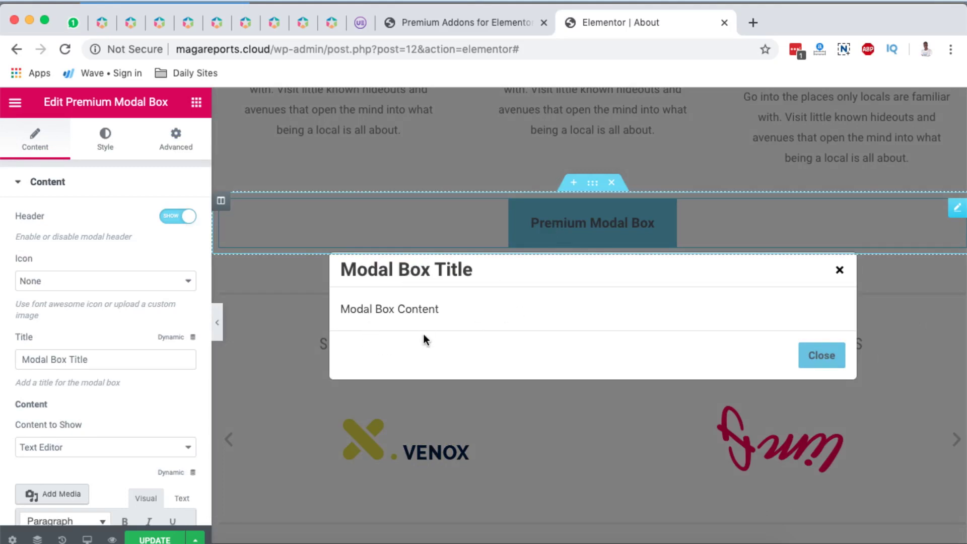
click(839, 270)
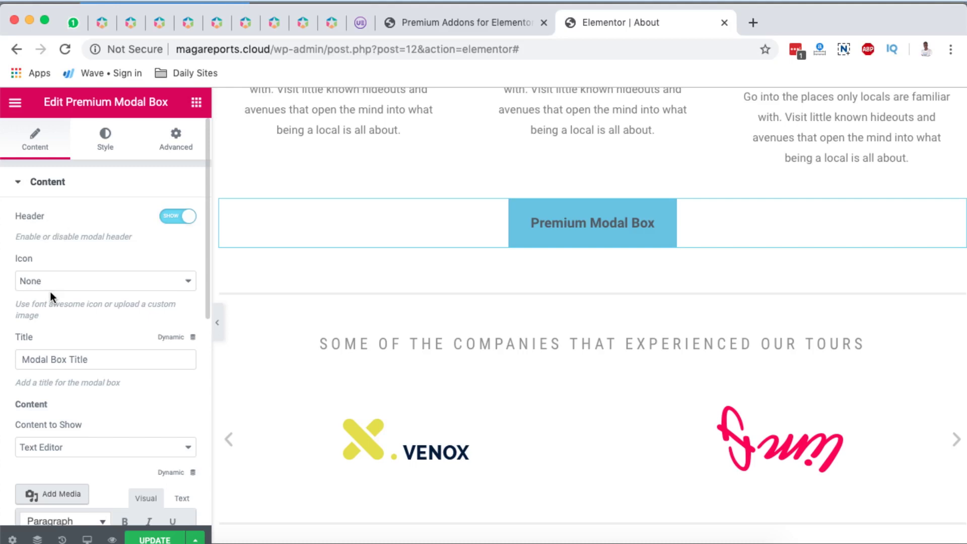
- Try Font Awesome as the modal header's icon source, then set the icon back to None
click(69, 282)
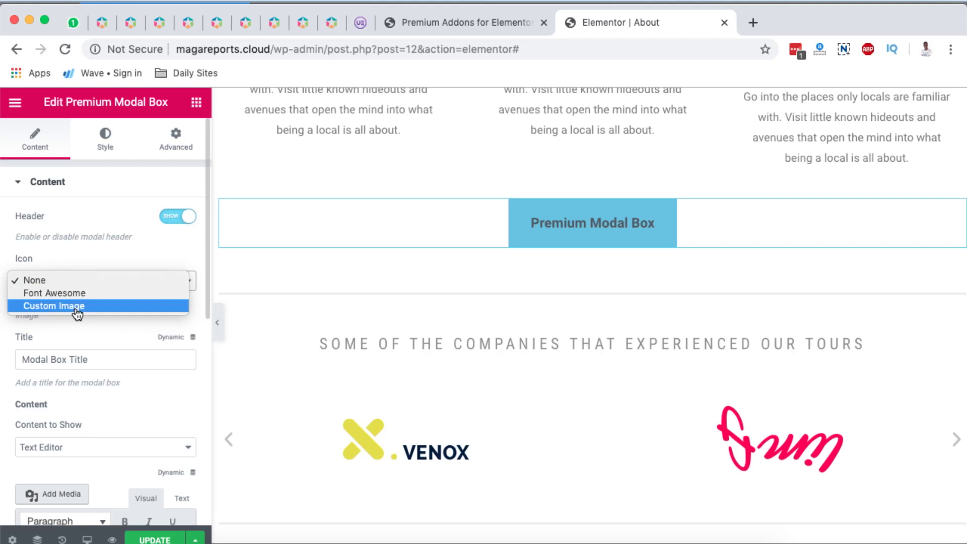
click(77, 293)
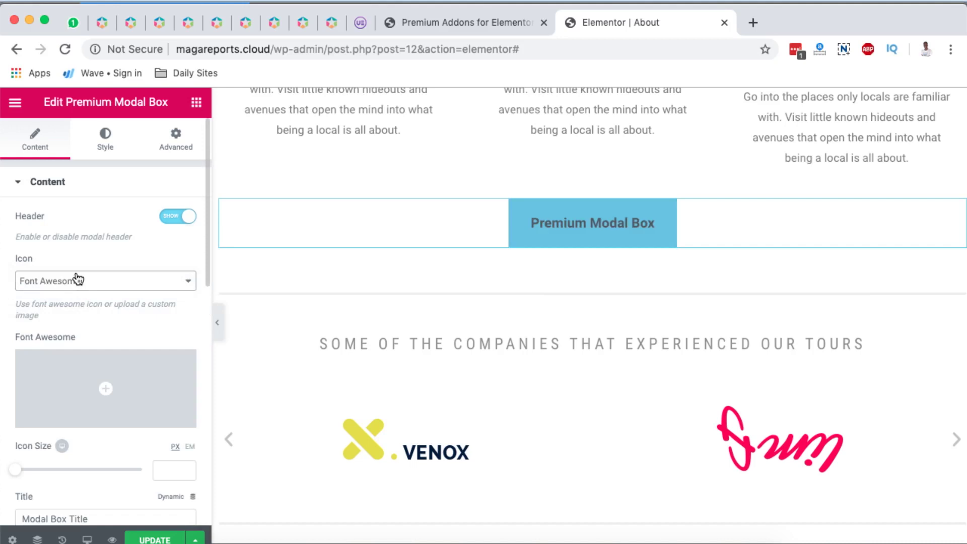
click(71, 280)
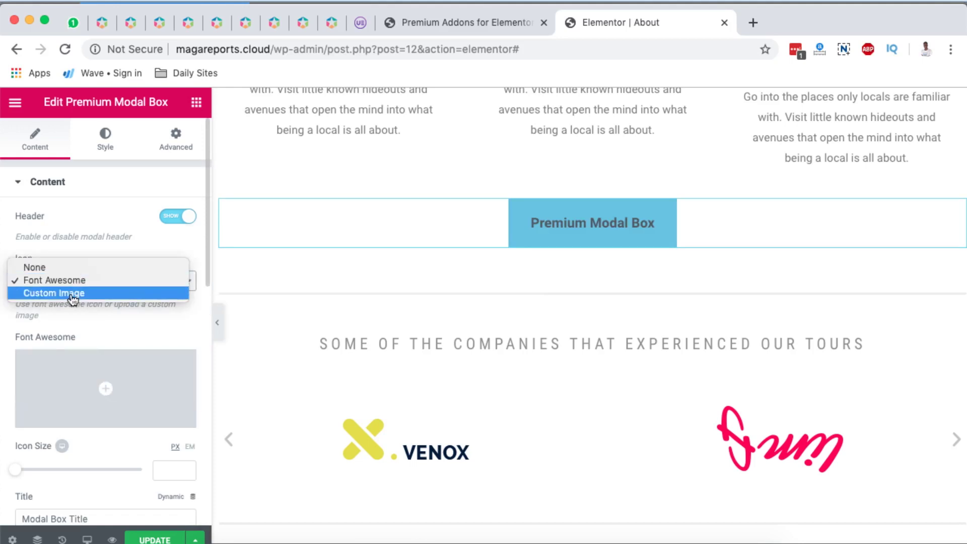
click(71, 293)
- Change the modal box title to "Get Deal Today", preview it in the popup and close the popup
scroll(76, 272, down, 3)
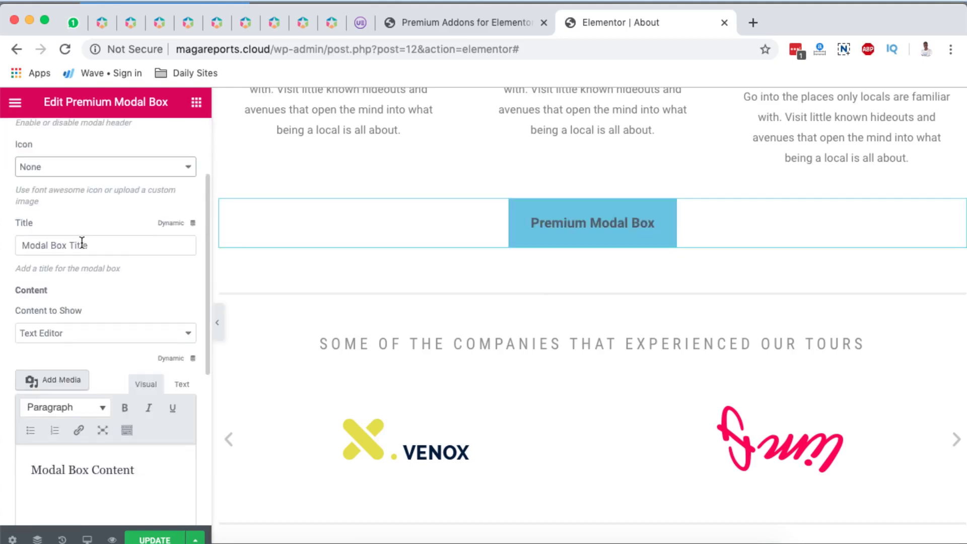
click(53, 245)
triple_click(74, 245)
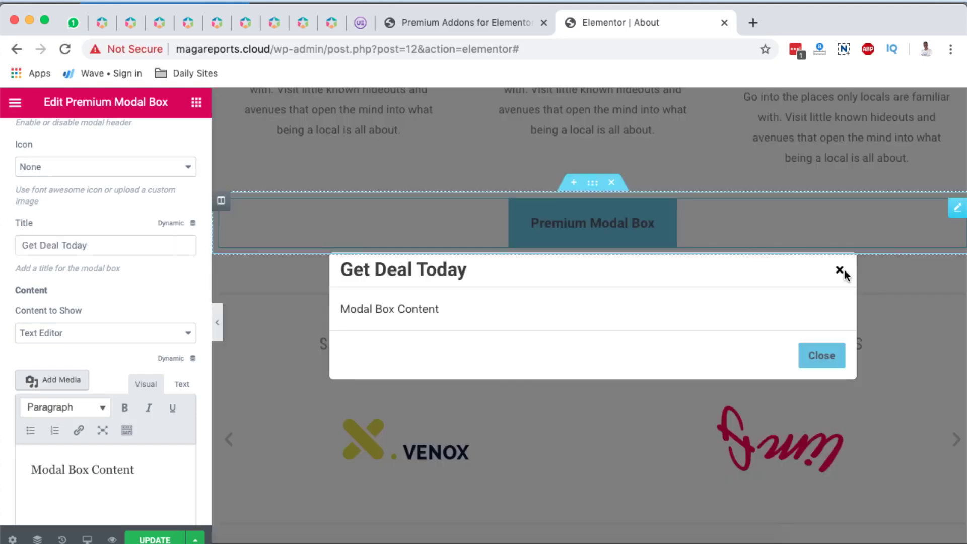
click(841, 273)
- Check the content source options and the placeholder text in the modal's text editor, and preview that content in the popup
scroll(101, 303, down, 2)
click(60, 277)
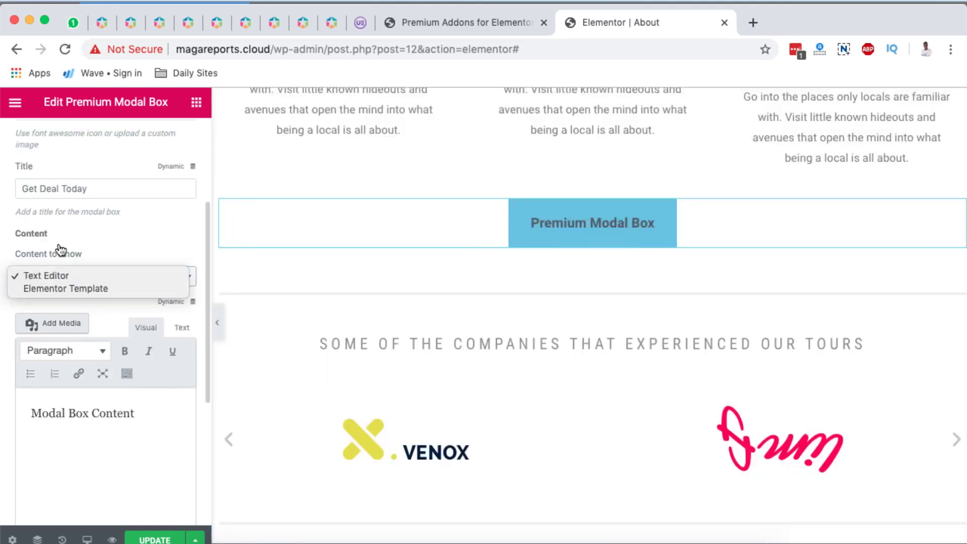
click(66, 273)
click(66, 276)
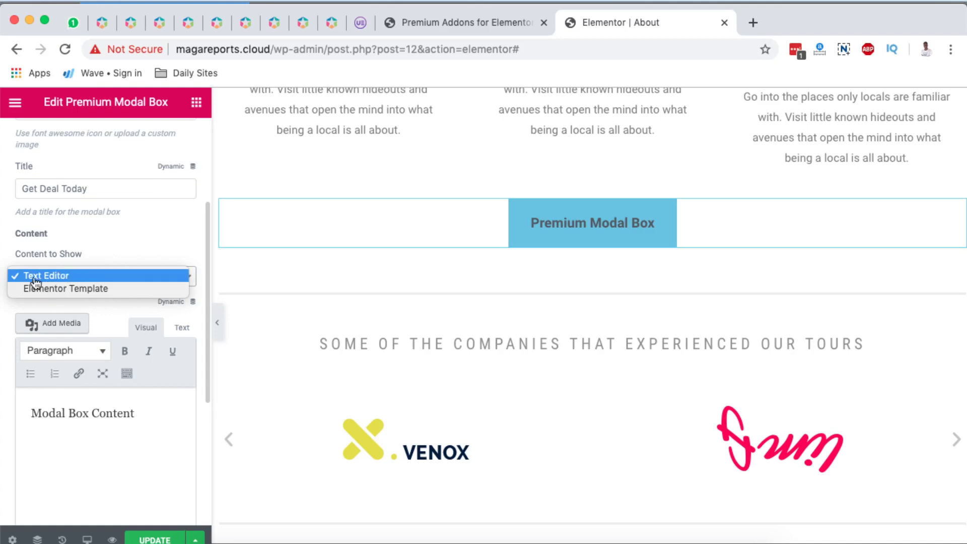
click(108, 418)
triple_click(47, 418)
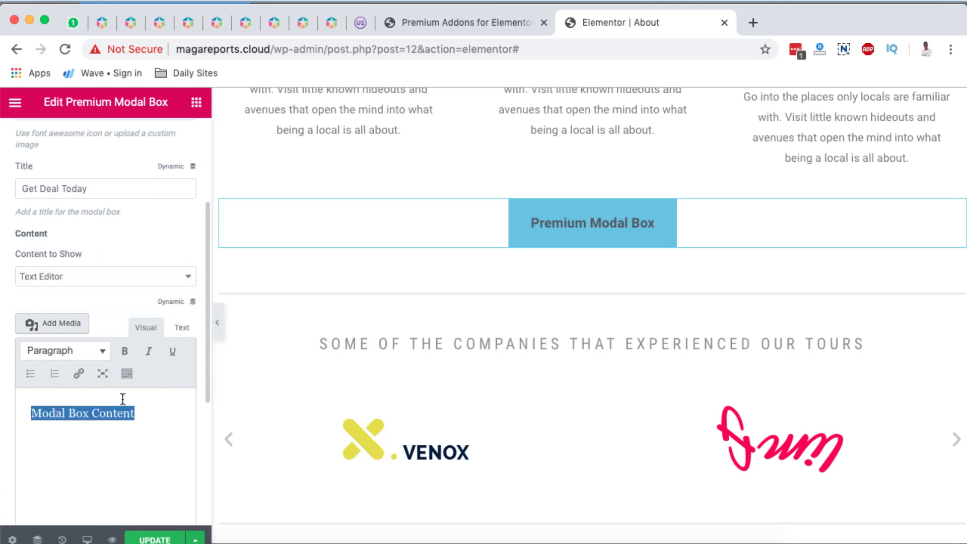
click(549, 223)
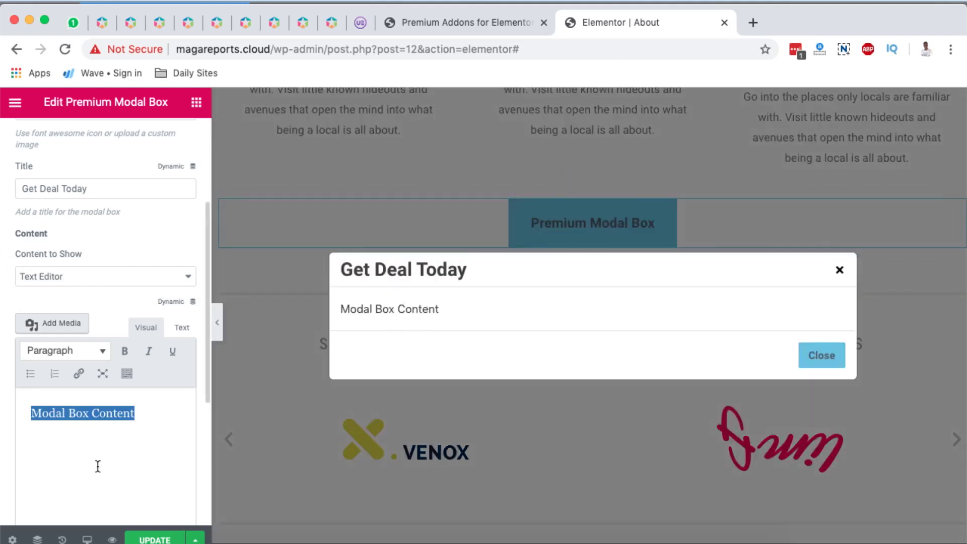
click(110, 448)
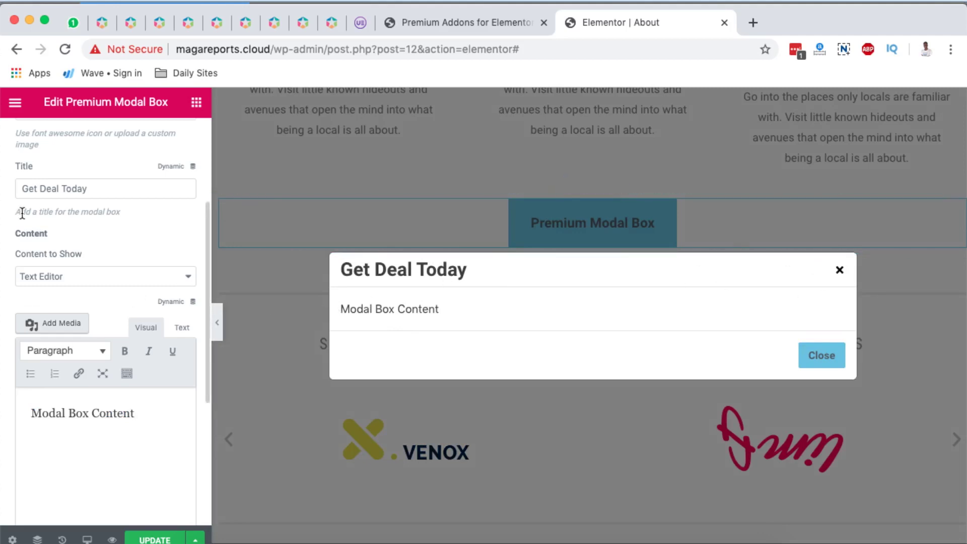
- Set the modal's content to show an Elementor Template and look through the available templates without choosing one
click(48, 277)
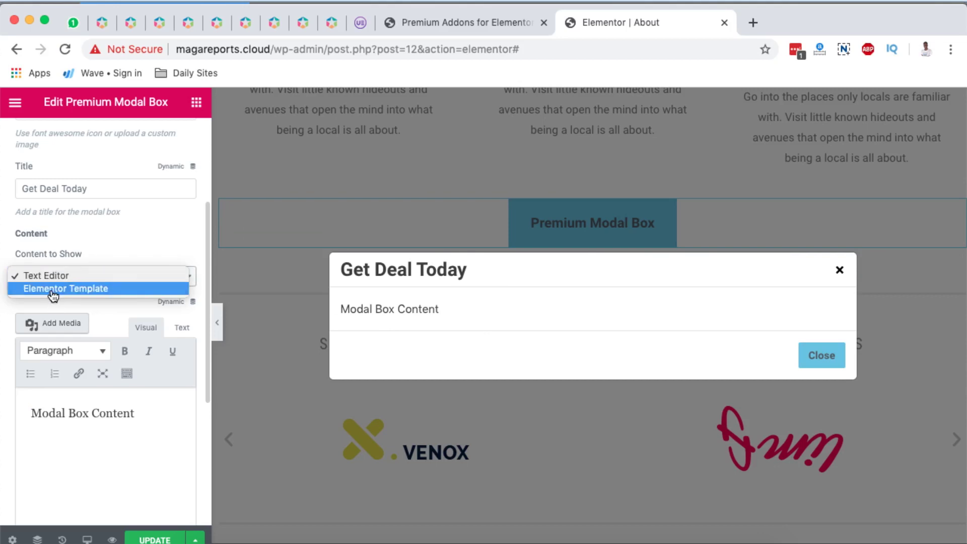
click(52, 291)
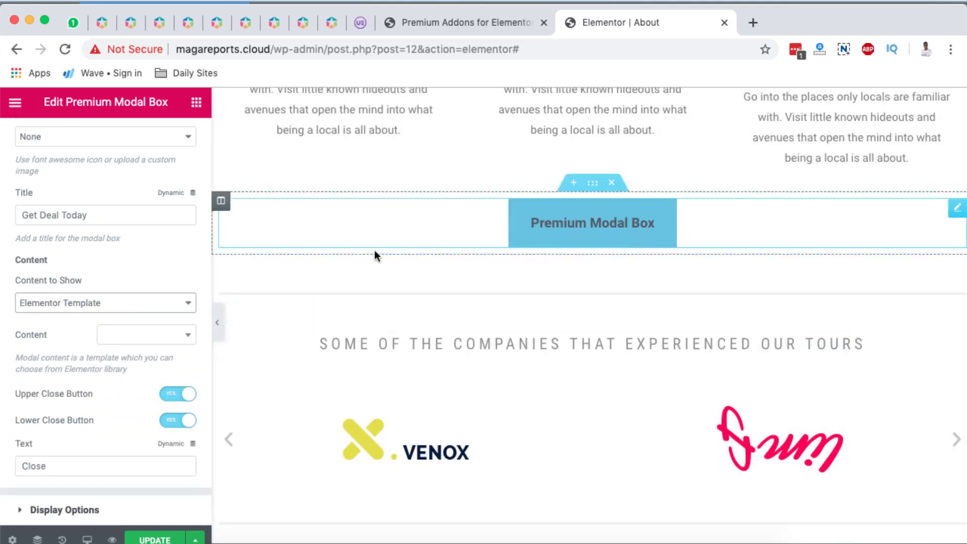
click(179, 336)
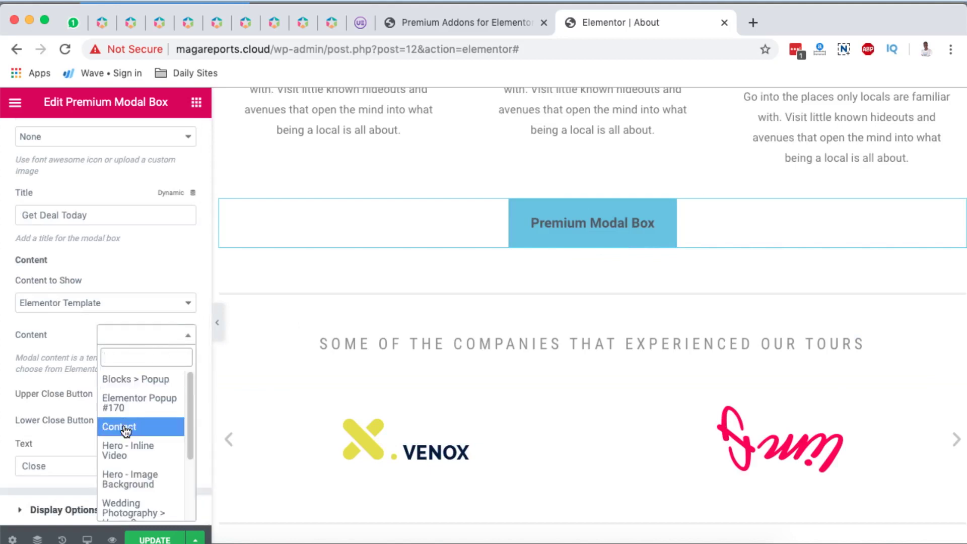
click(82, 304)
click(82, 302)
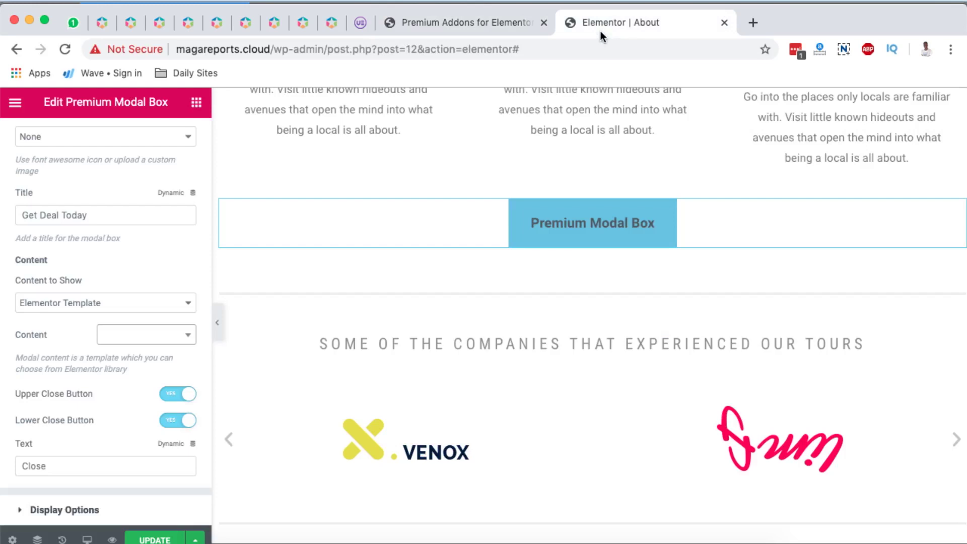
- Switch to the Modal Box demo page and try the first and third text link popups, closing each one
click(103, 25)
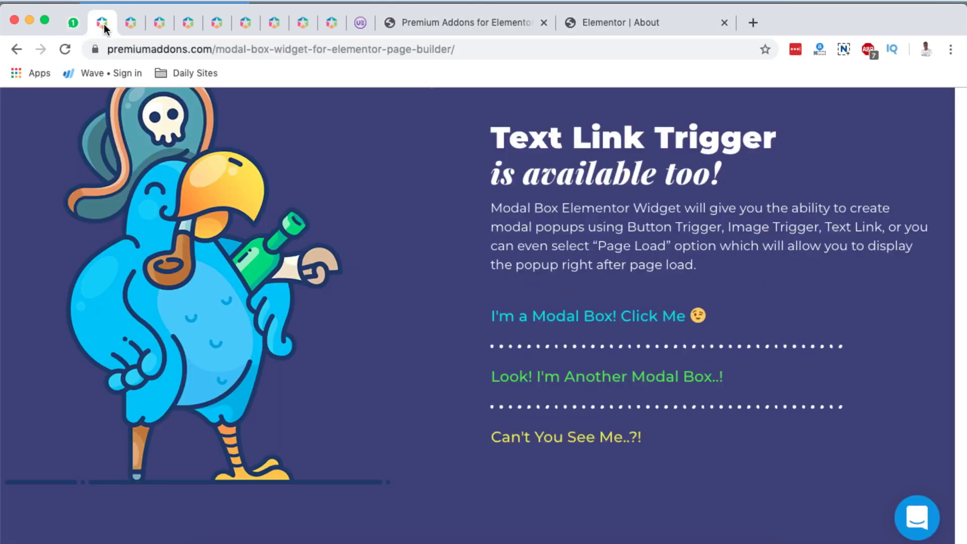
click(565, 324)
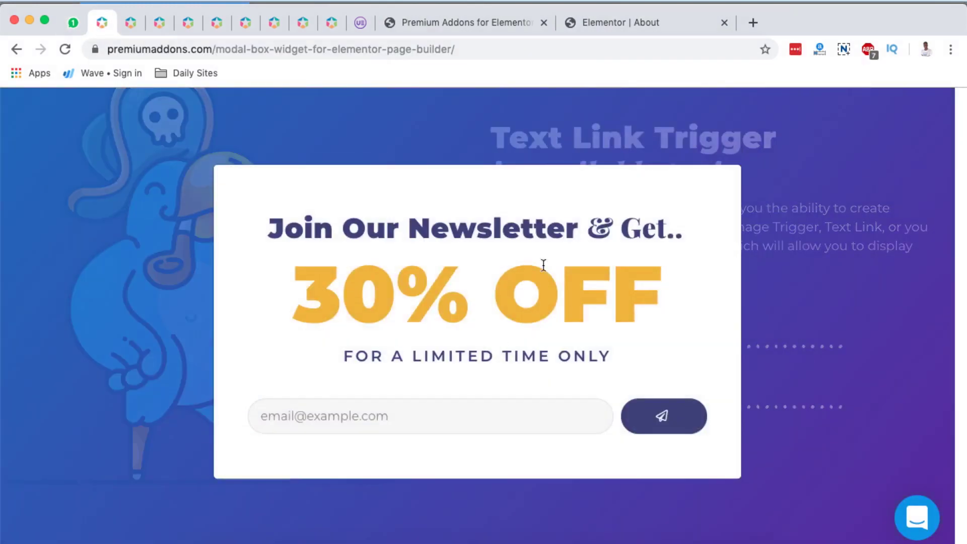
click(789, 320)
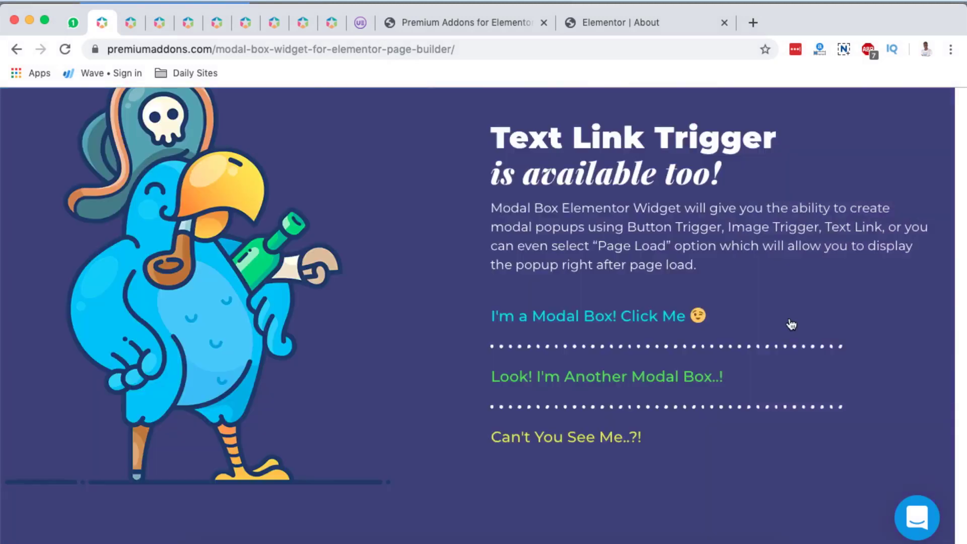
click(616, 435)
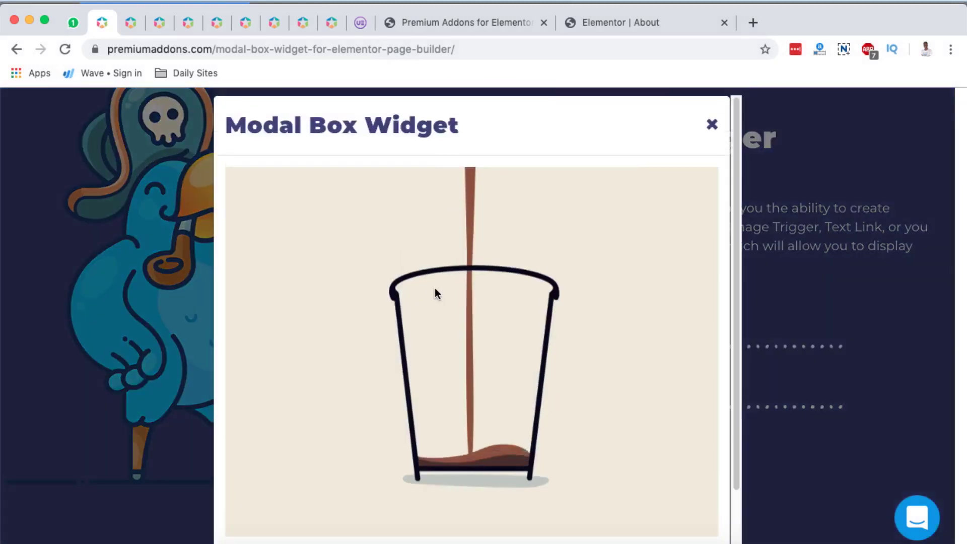
click(711, 125)
- Return to the About page editor, preview the modal popup, check the available display styles and close the popup
click(615, 29)
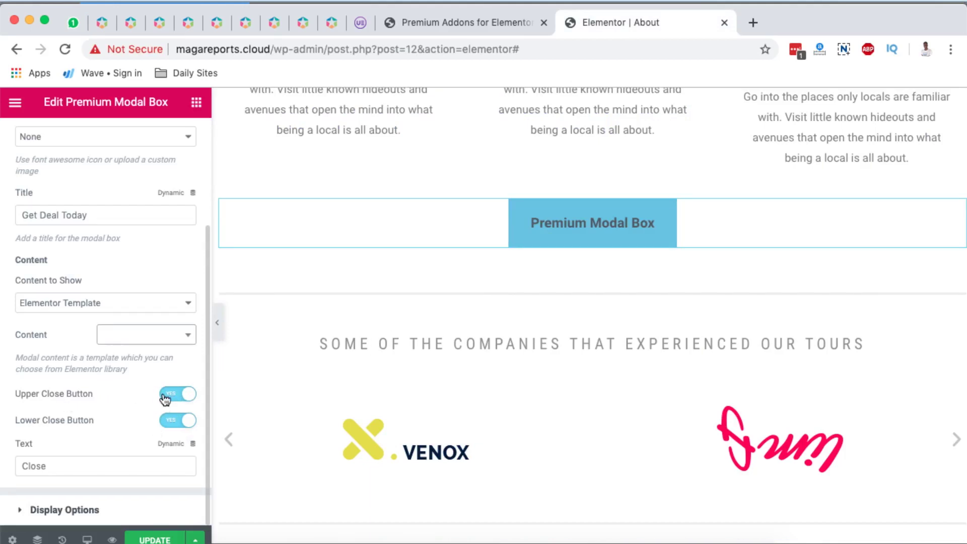
click(582, 221)
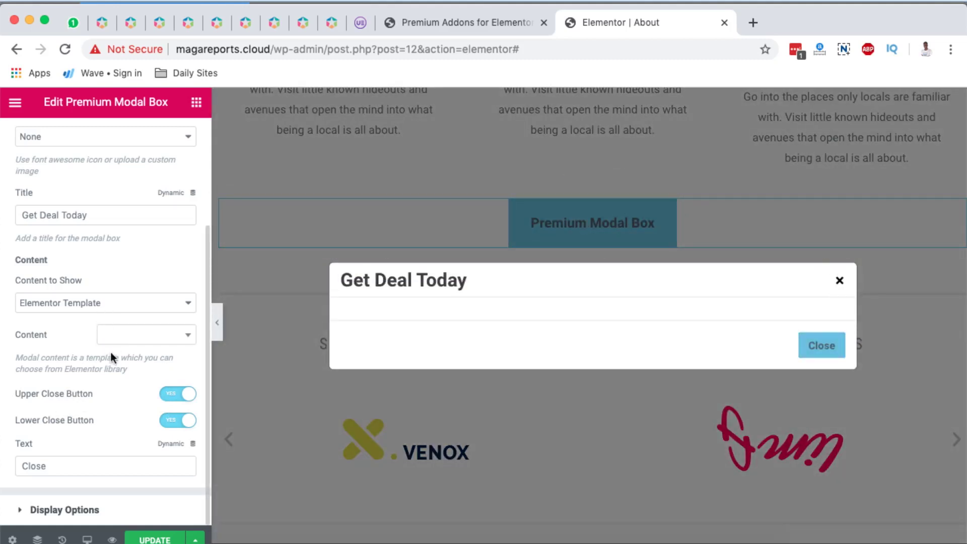
click(136, 273)
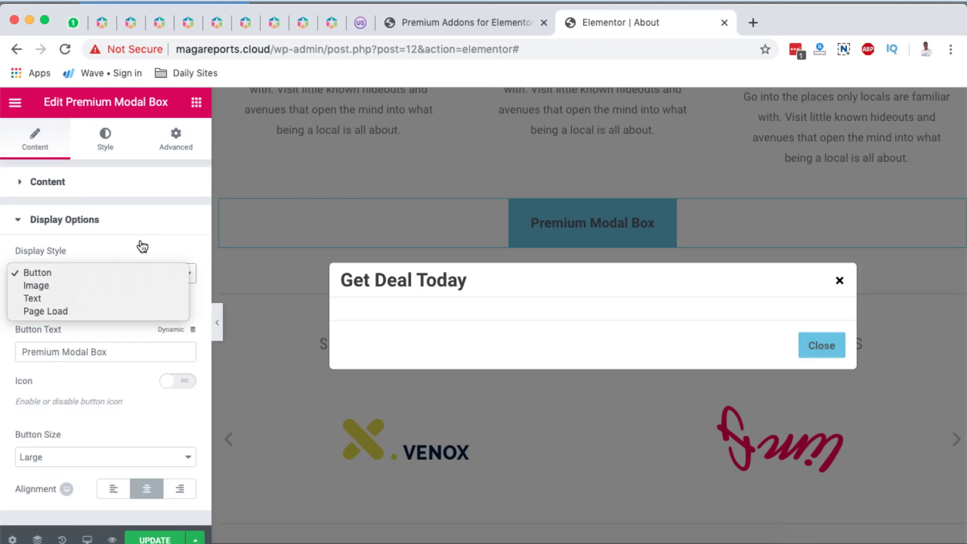
click(142, 246)
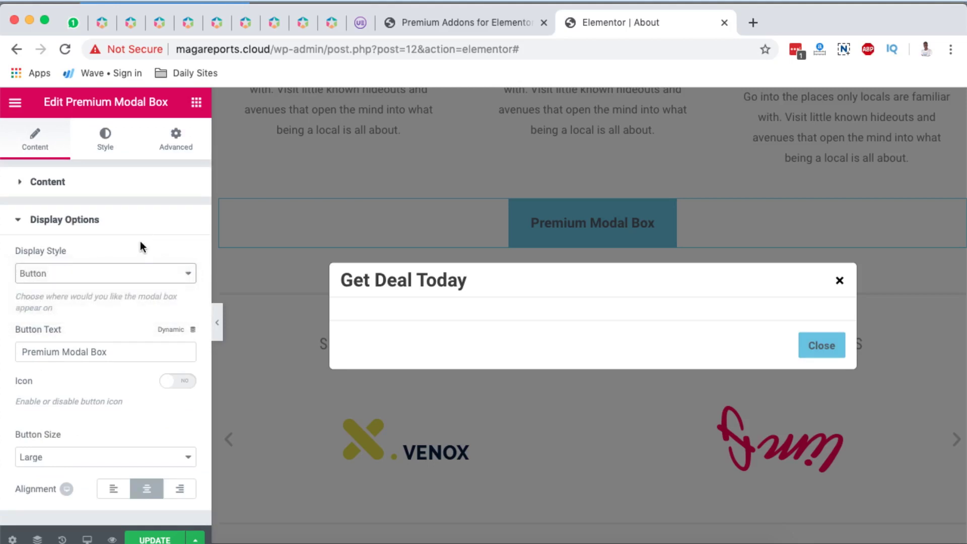
click(116, 276)
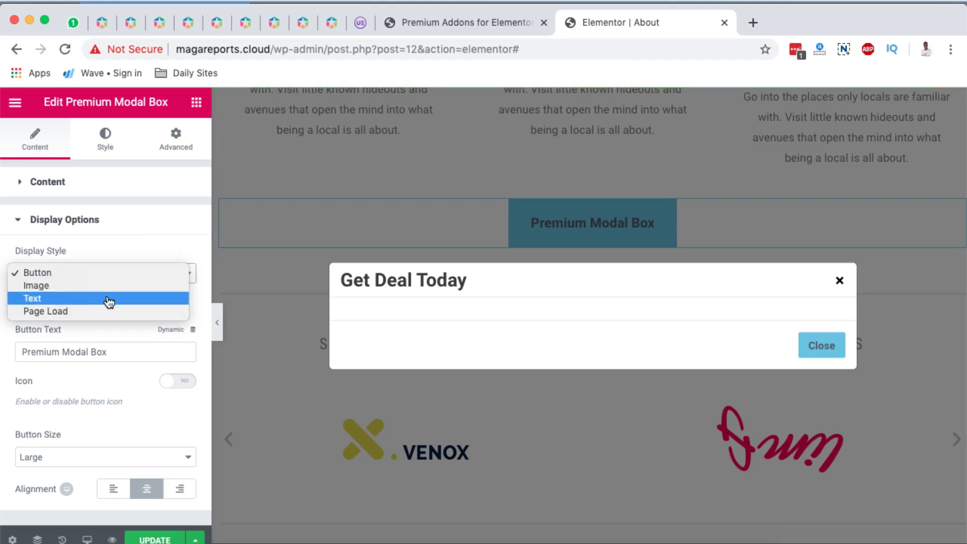
click(839, 282)
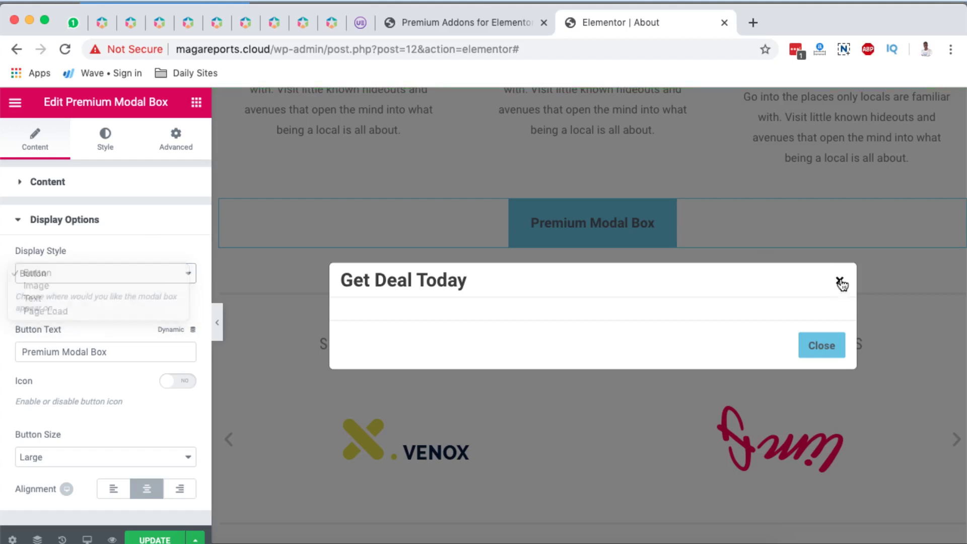
click(830, 356)
- Set the modal box's display style to Image
click(67, 277)
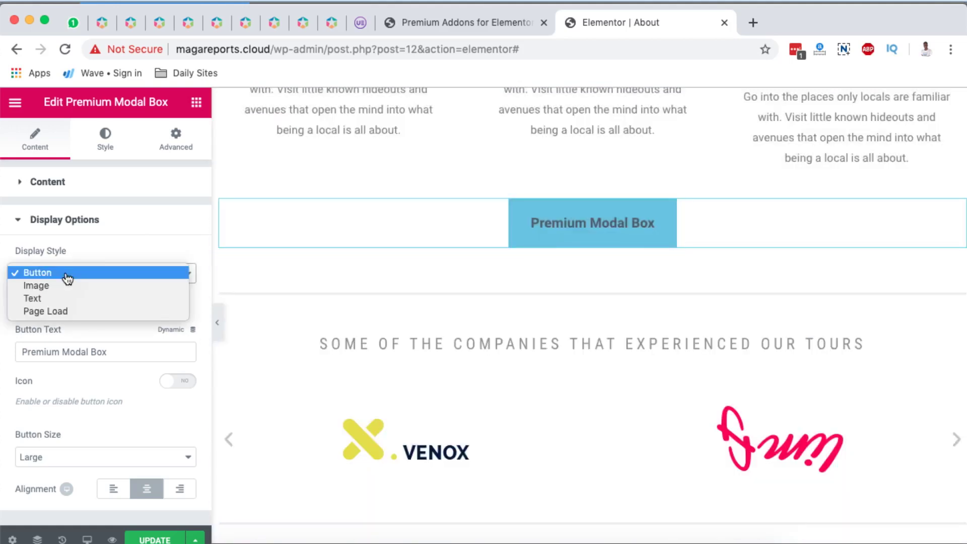
click(65, 288)
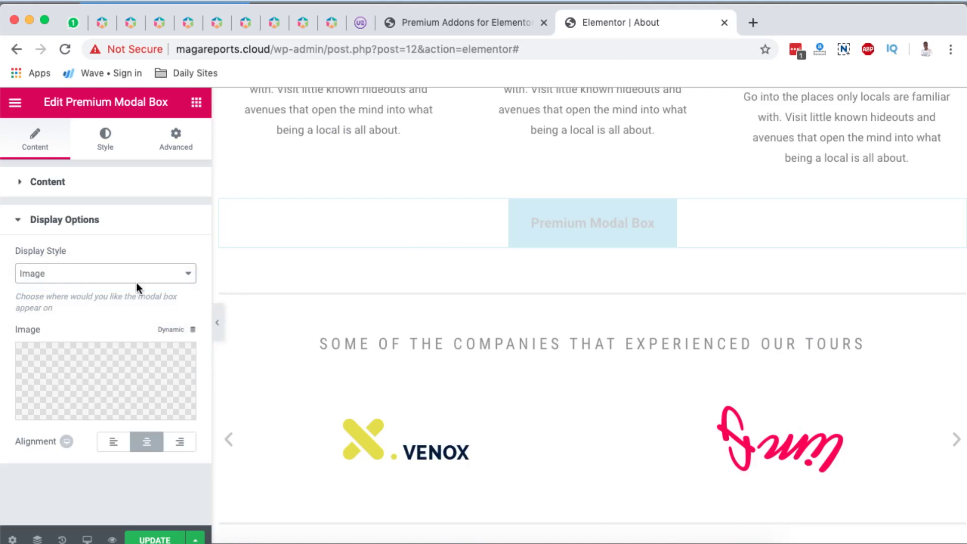
mouse_move(121, 382)
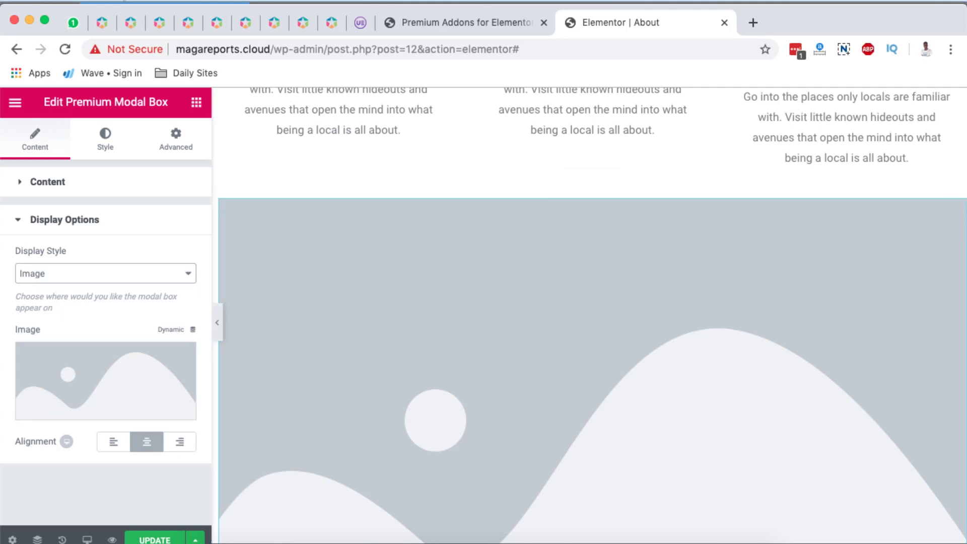
- Look at the image trigger examples on the Modal Box demo page, then return to the About page editor
click(101, 22)
scroll(538, 211, up, 7)
scroll(537, 211, up, 3)
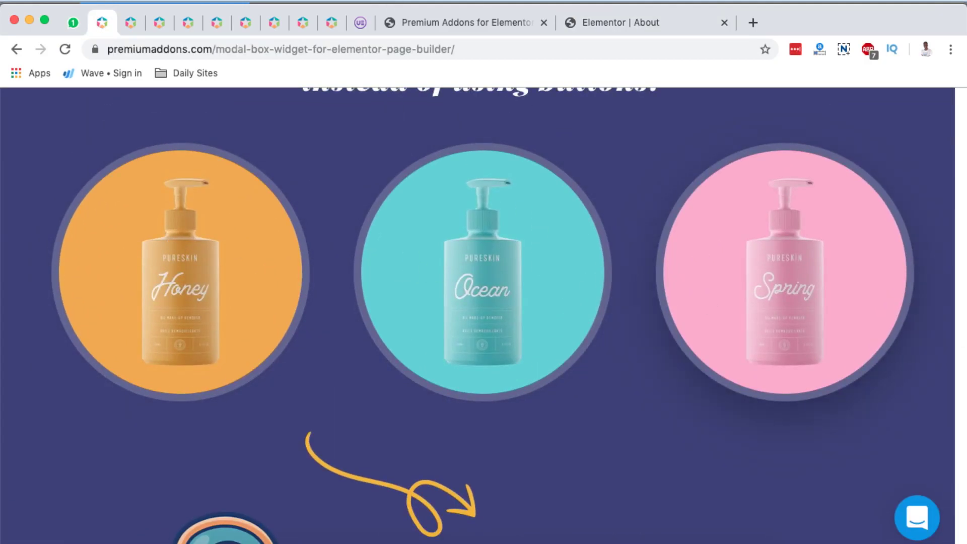
click(430, 25)
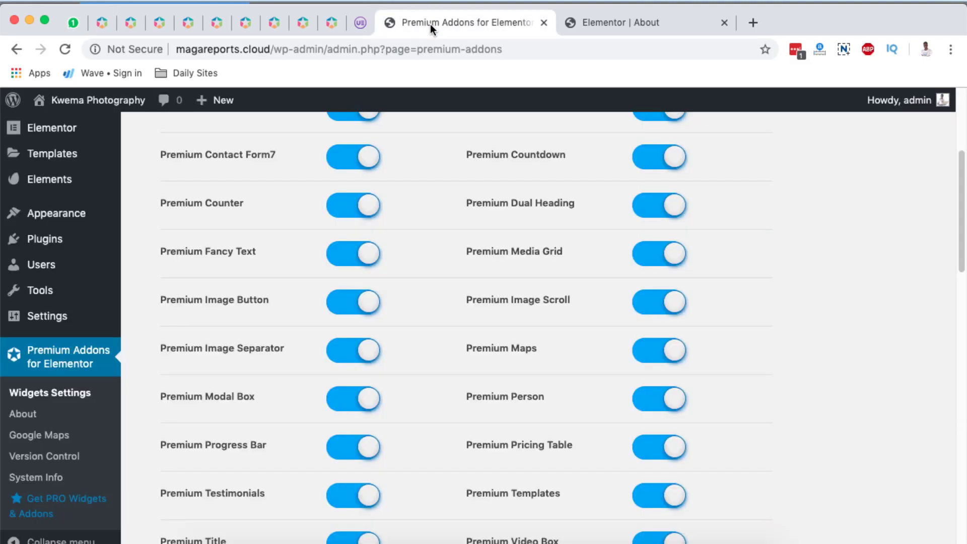
click(602, 25)
- Set the modal box's display style to Text and change its trigger text to "Get Deal Modal Box"
click(135, 270)
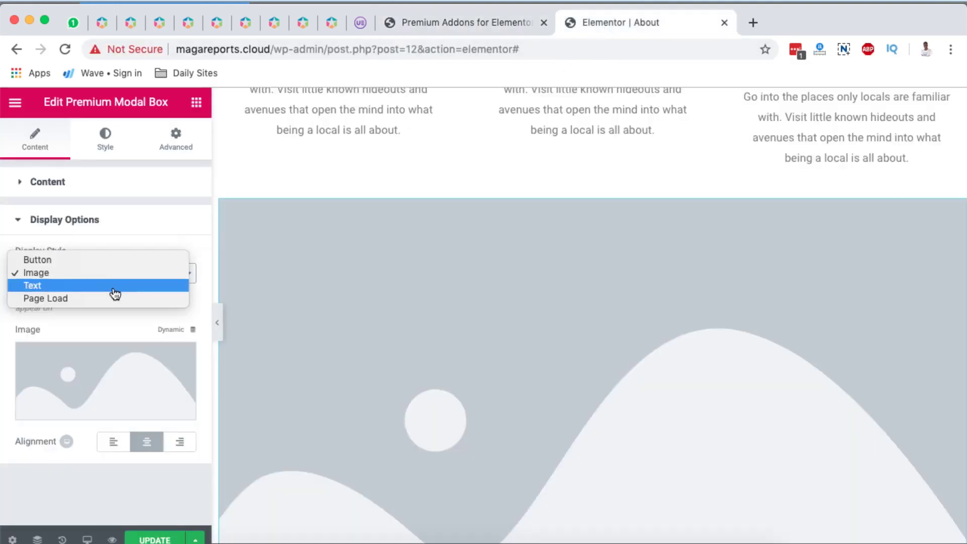
click(113, 285)
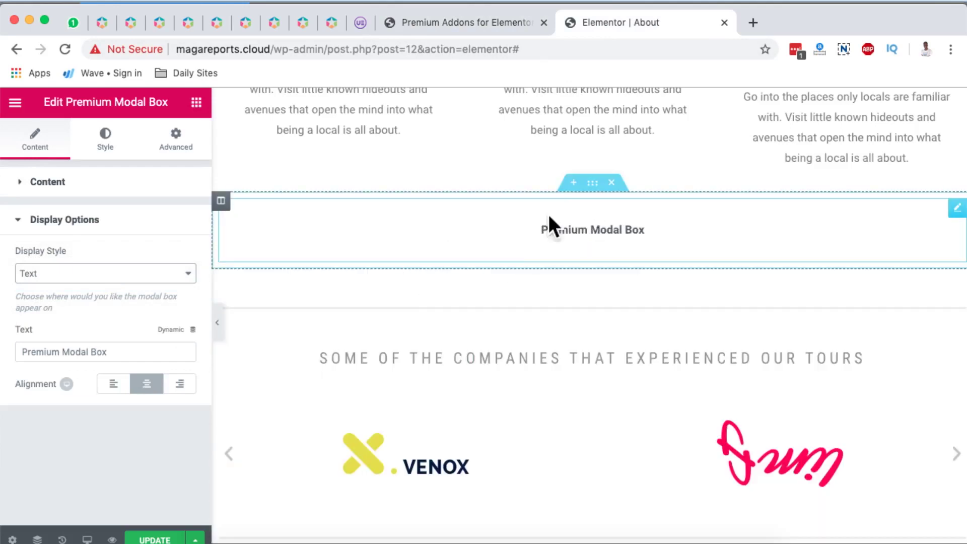
triple_click(93, 348)
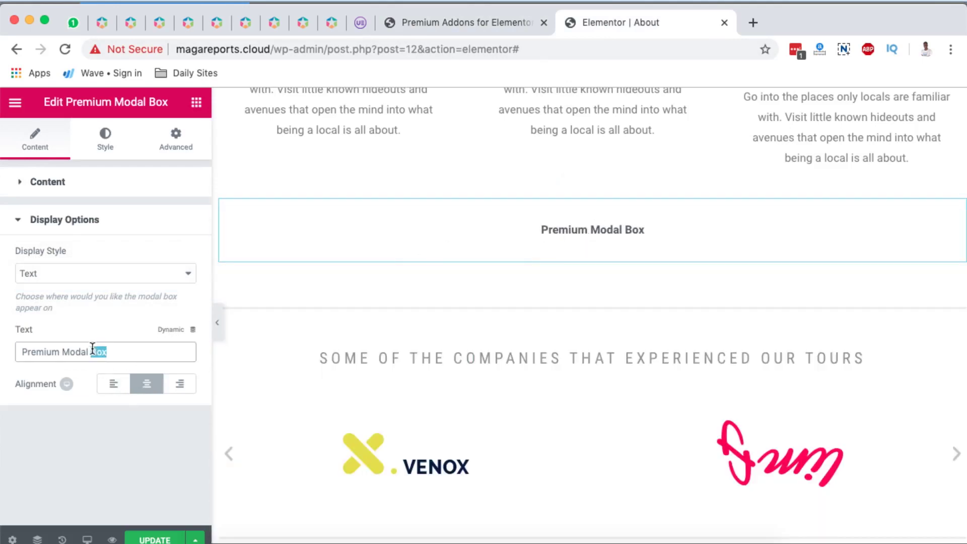
text(Get Deal)
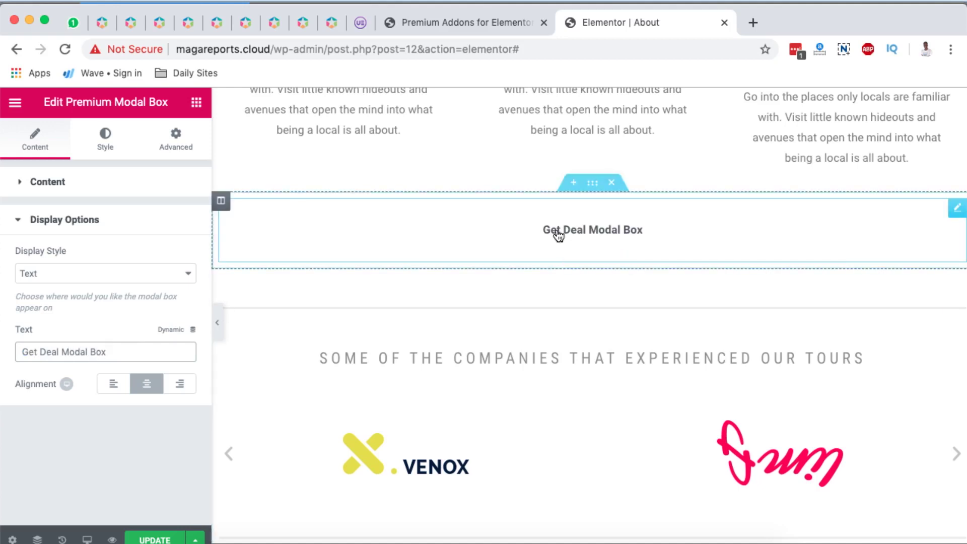
- Set the modal box's display style to Page Load
click(71, 275)
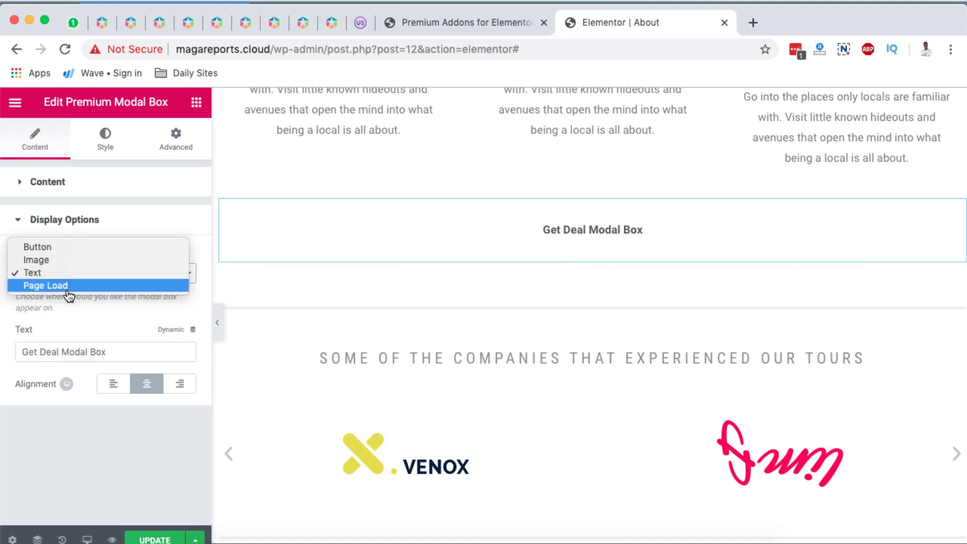
click(67, 285)
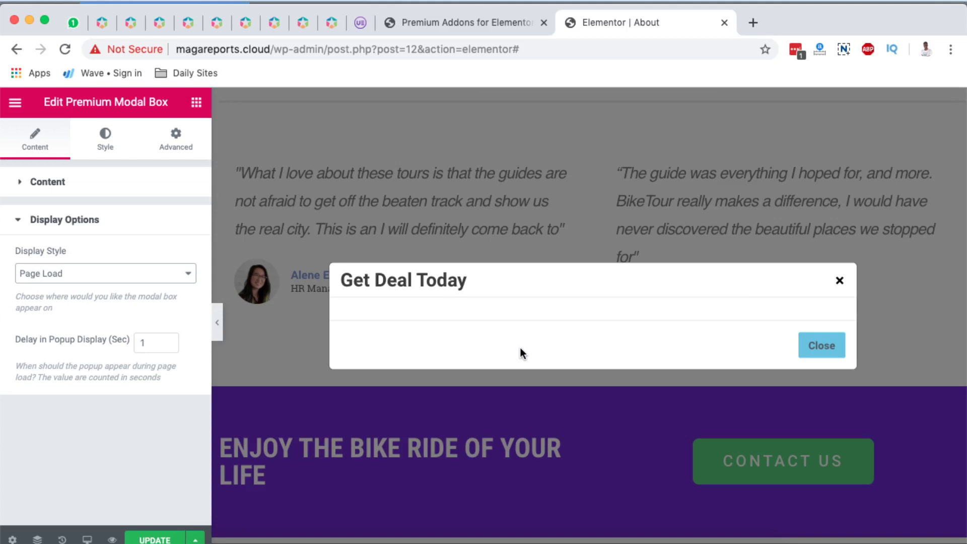
- Check the modal box's popup delay setting, then examine the text link trigger examples on the Modal Box demo page
click(147, 344)
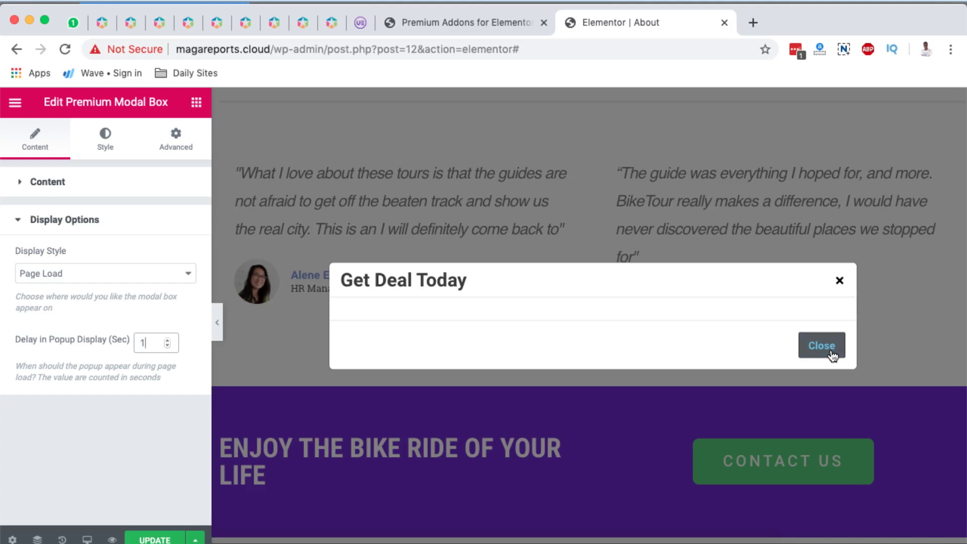
key(super+2)
scroll(510, 344, up, 8)
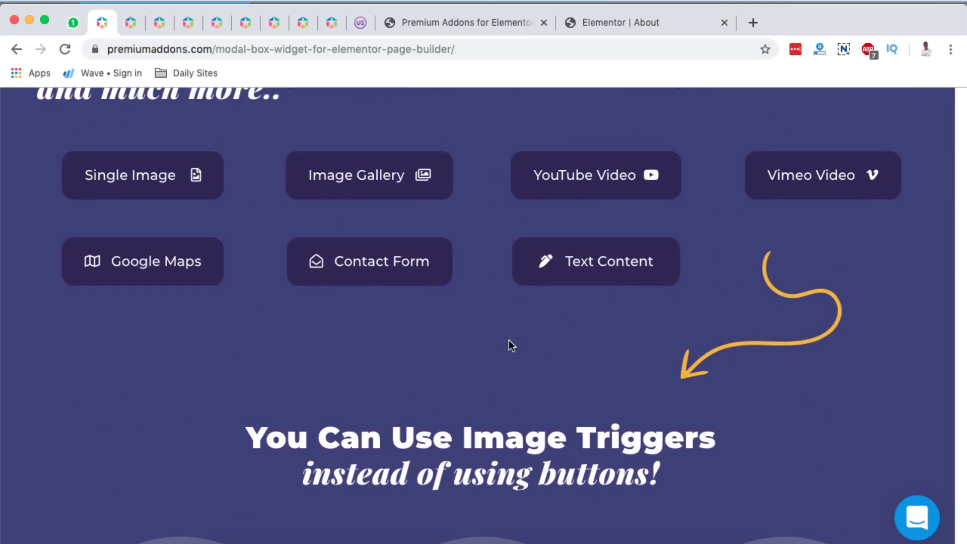
scroll(509, 340, down, 12)
scroll(509, 340, down, 14)
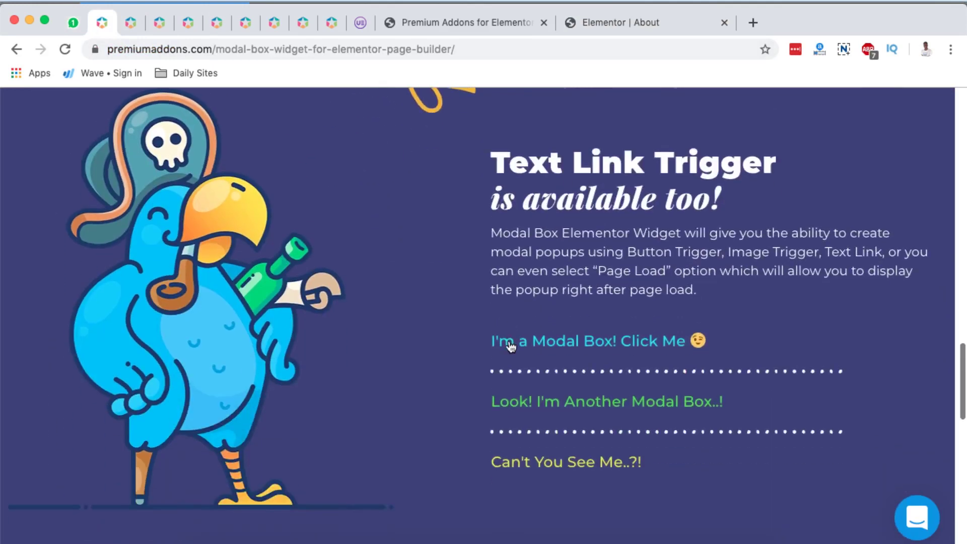
scroll(509, 340, down, 7)
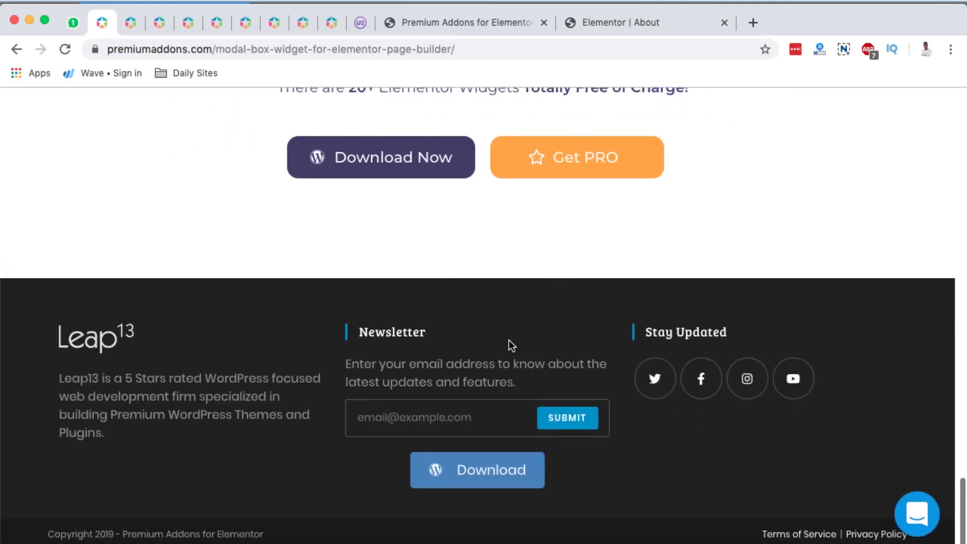
scroll(509, 340, up, 7)
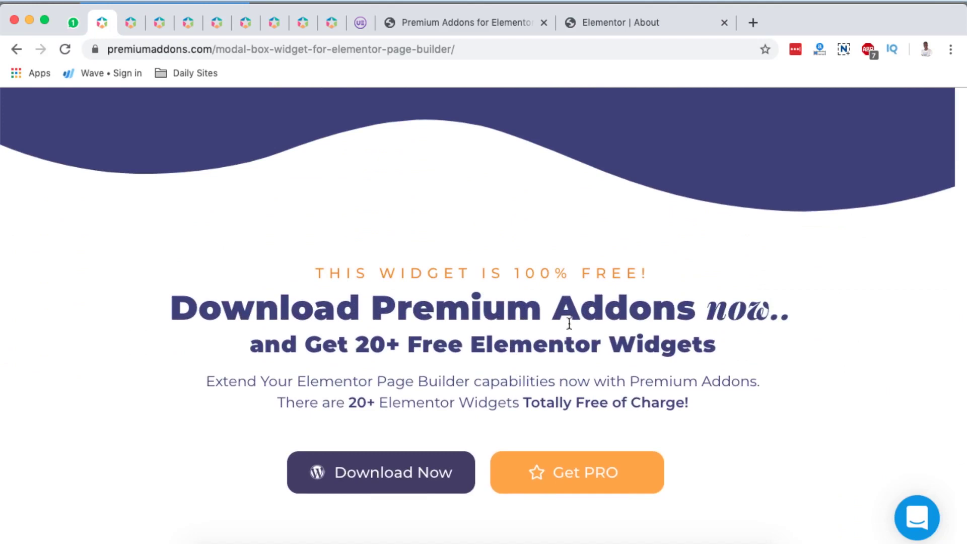
scroll(533, 266, down, 1)
scroll(533, 266, up, 6)
scroll(533, 262, up, 7)
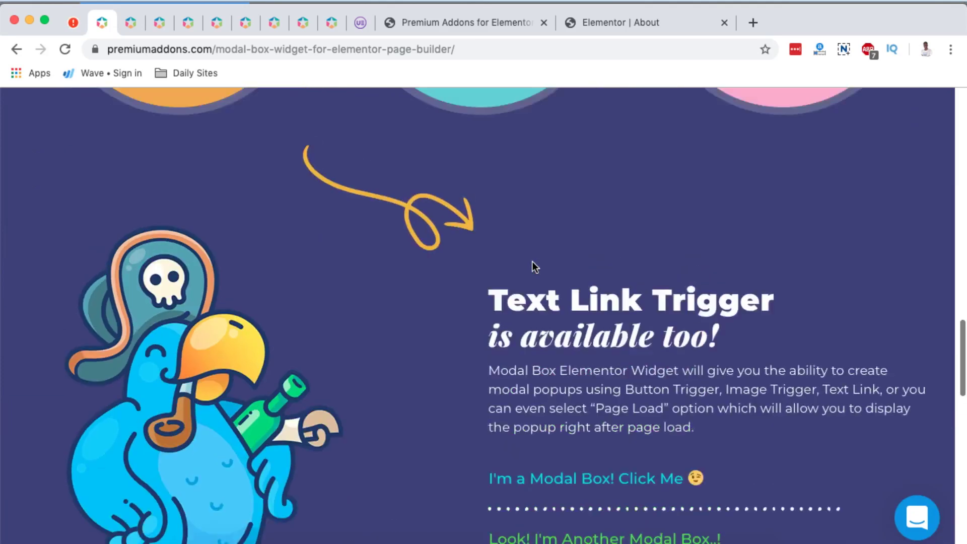
- Close the Modal Box demo page and look at the Typewriter Effect example on the Fancy Text demo page
key(super+w)
scroll(291, 253, up, 15)
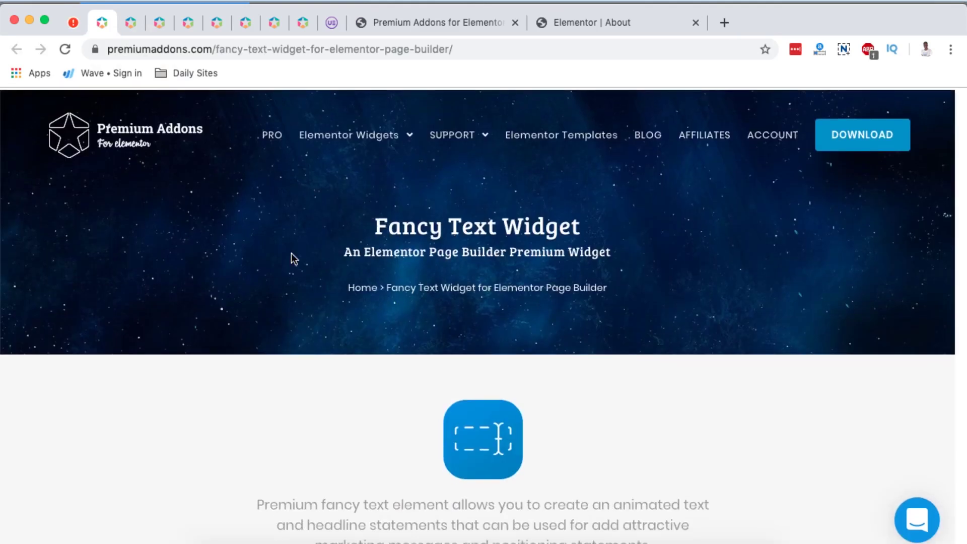
scroll(638, 313, down, 9)
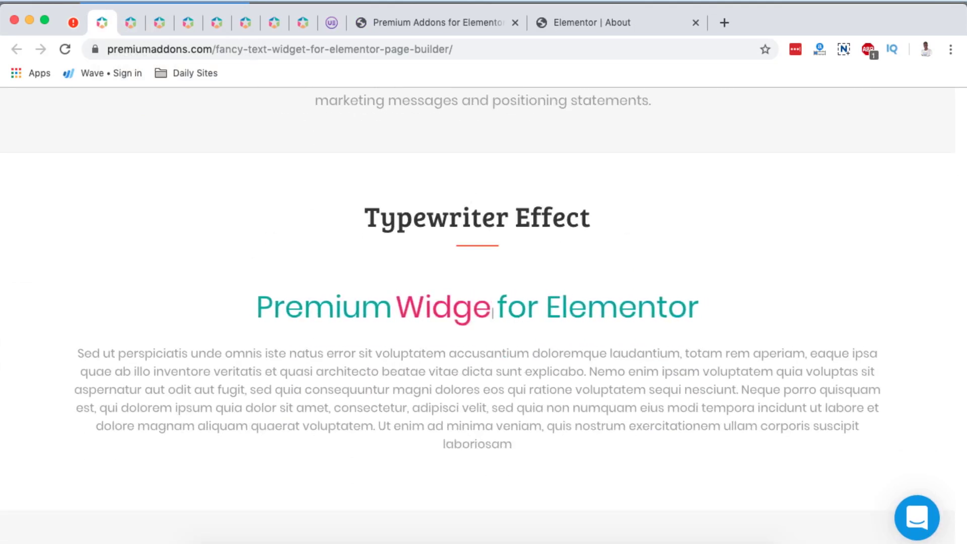
- Add a Premium Fancy Text widget beneath the company logos carousel on the About page
click(573, 29)
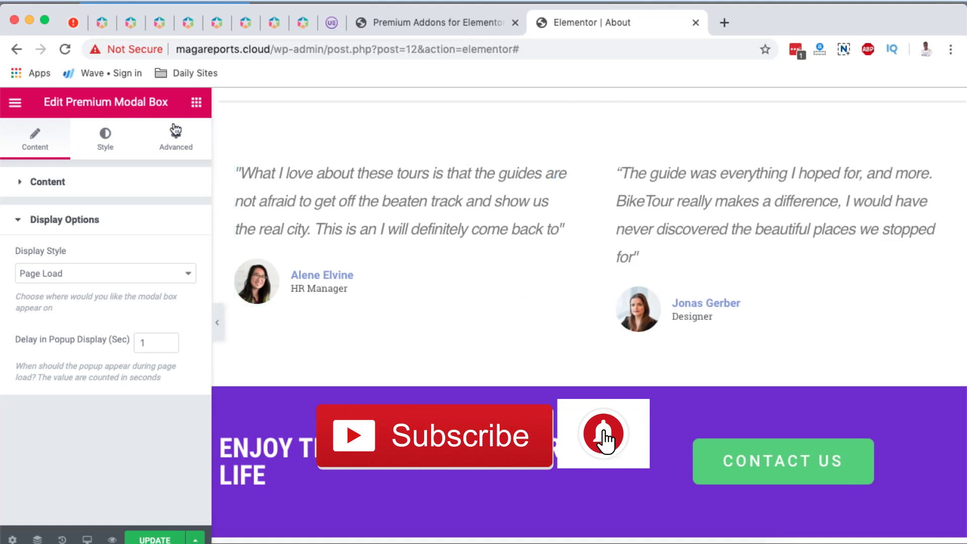
click(196, 102)
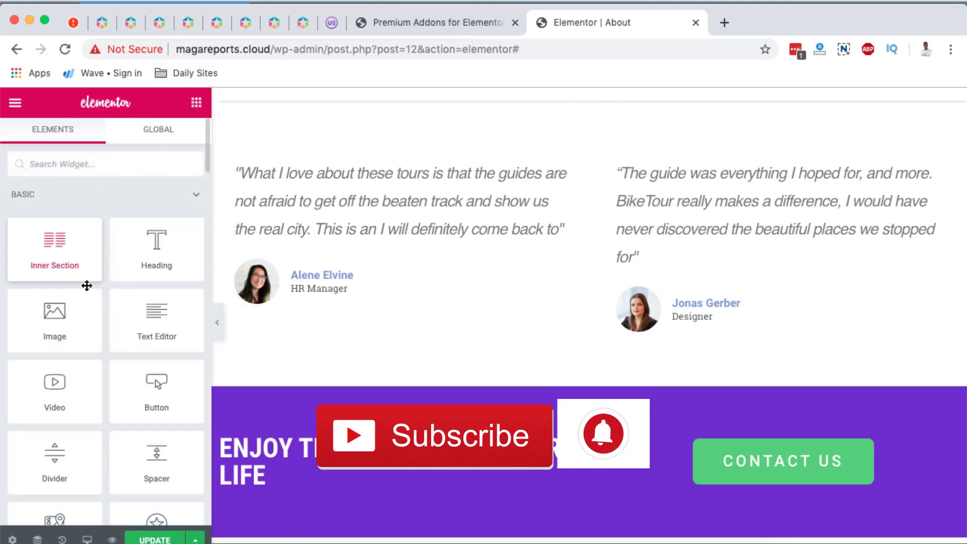
scroll(102, 402, down, 10)
scroll(102, 401, down, 7)
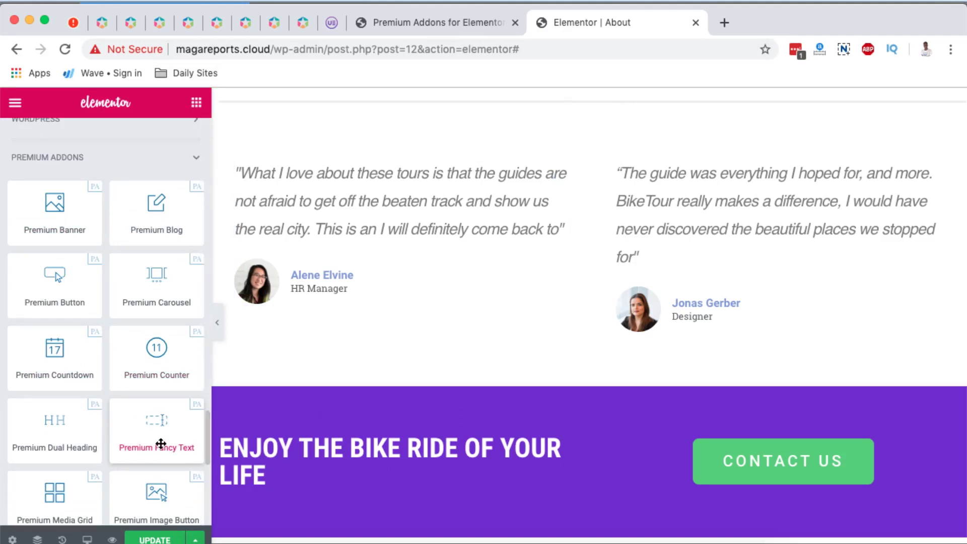
drag(161, 444, 544, 96)
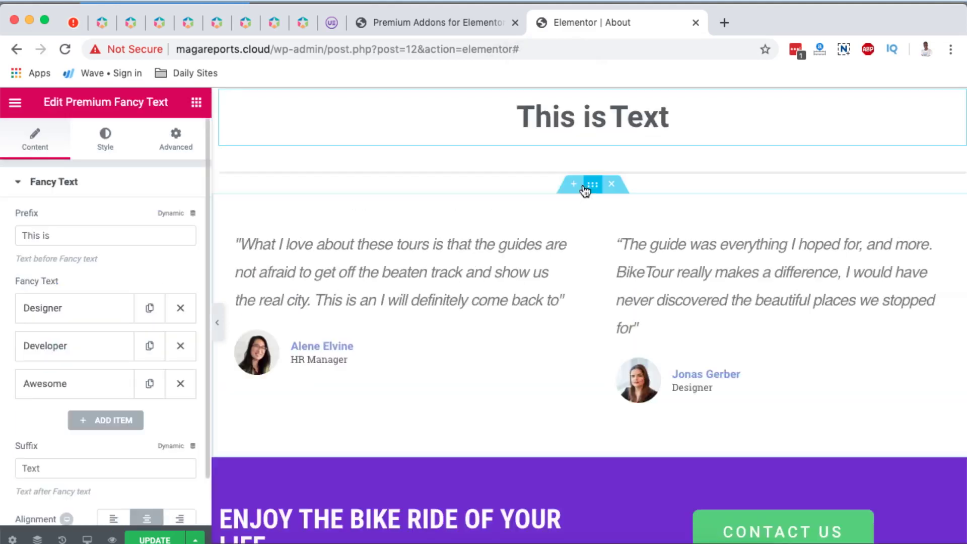
scroll(583, 184, up, 4)
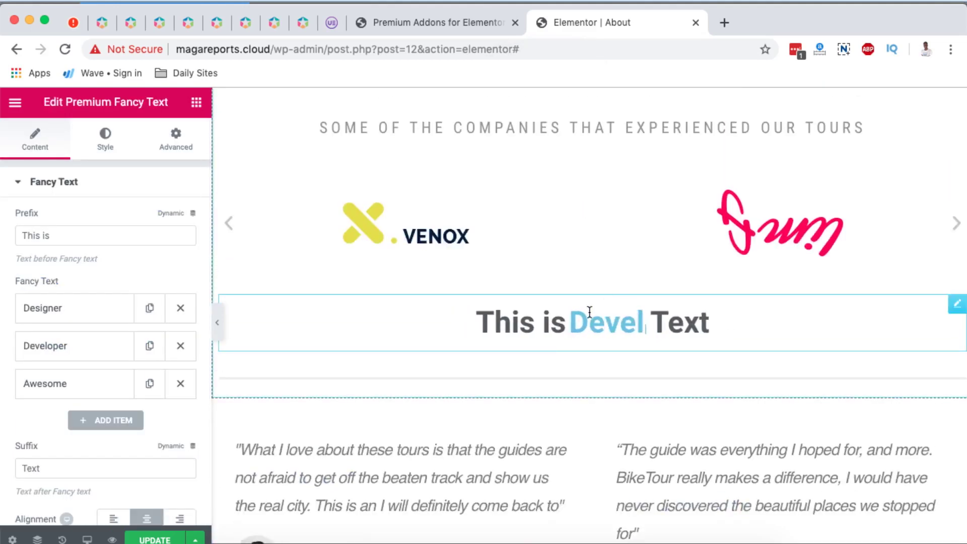
- Examine the typewriter and slide up effects, with and without background, on the Fancy Text demo page
click(102, 22)
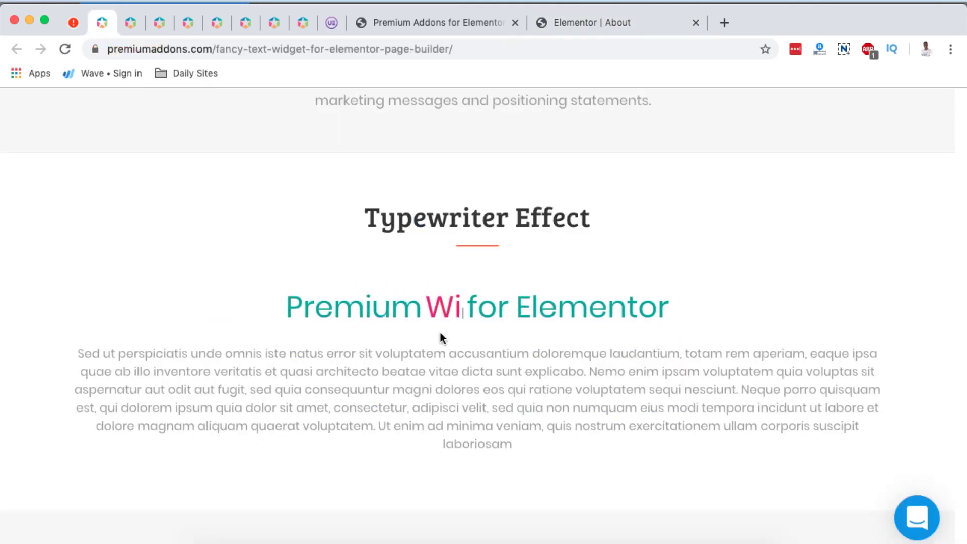
scroll(440, 332, down, 7)
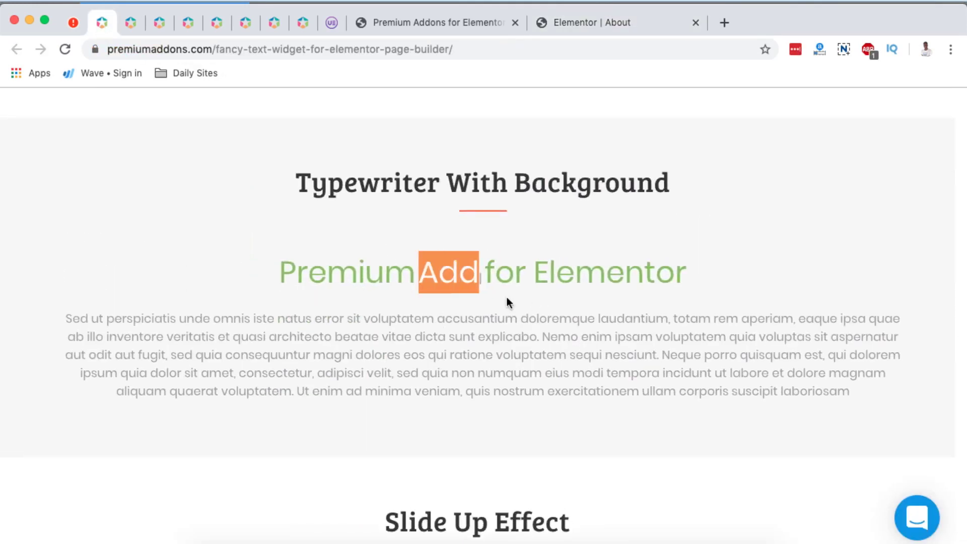
scroll(470, 331, down, 3)
scroll(471, 332, down, 4)
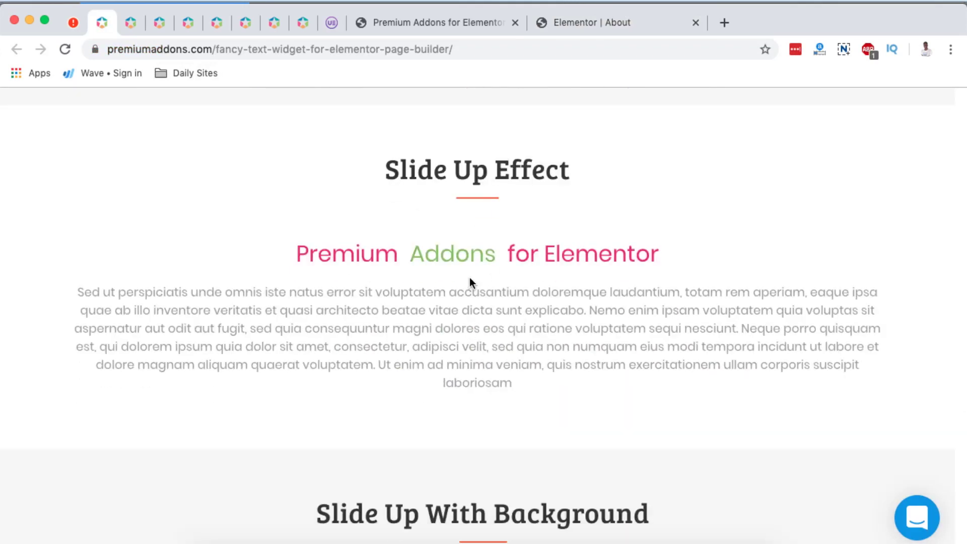
scroll(471, 278, down, 7)
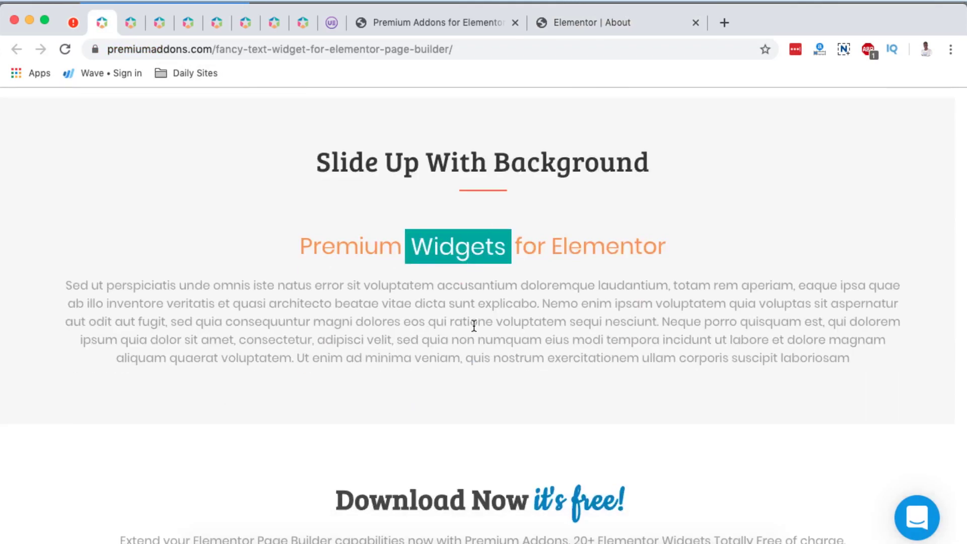
scroll(474, 325, down, 4)
scroll(473, 325, up, 15)
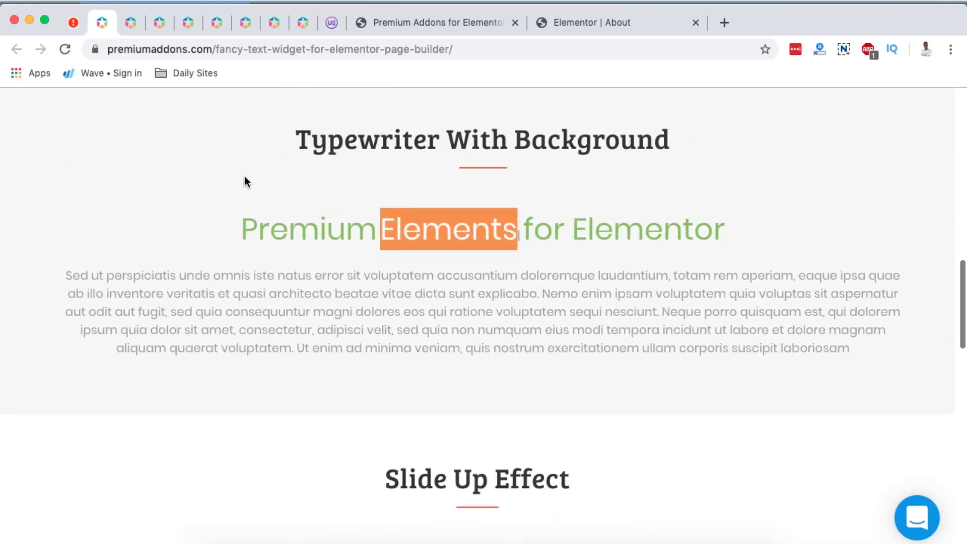
scroll(372, 248, up, 11)
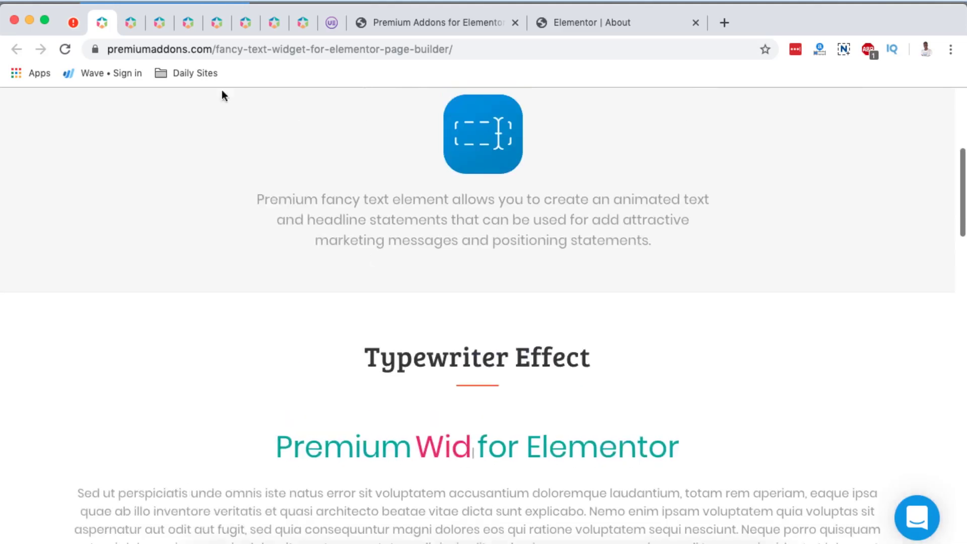
- Close the Fancy Text demo page and examine the custom markers and map styles on the Google Maps demo page
right_click(102, 24)
click(111, 121)
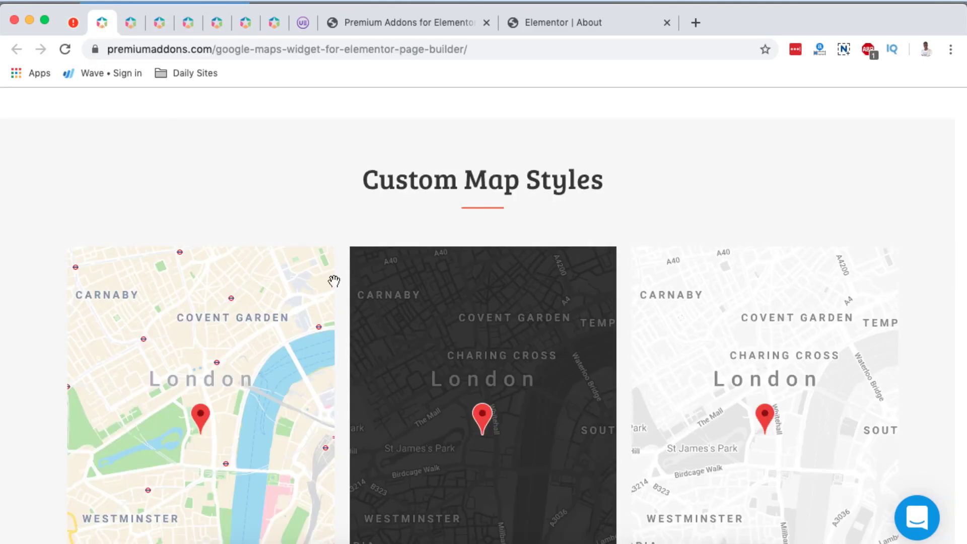
scroll(303, 182, up, 13)
scroll(307, 183, down, 5)
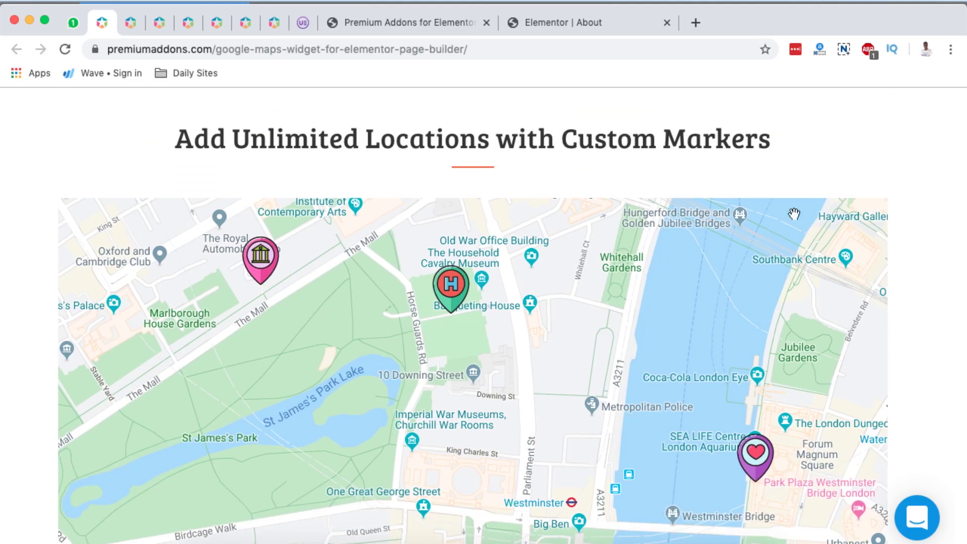
scroll(845, 373, down, 10)
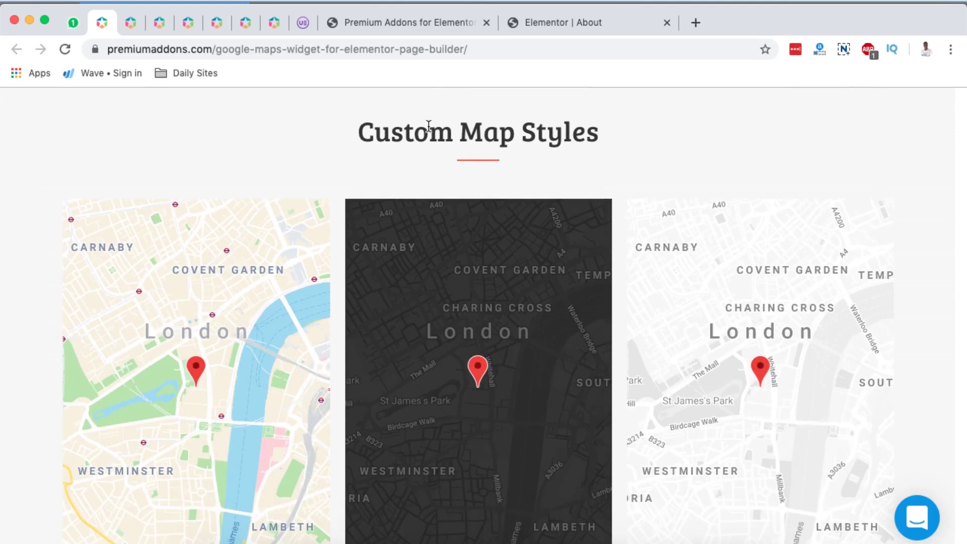
scroll(518, 164, down, 3)
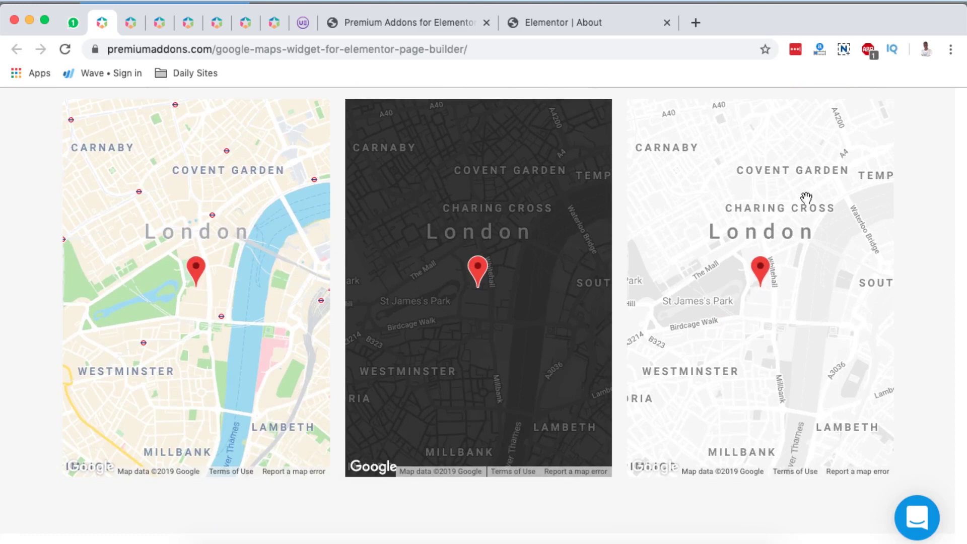
- Look over the Much More Customization Options map and the remaining sections of the Google Maps demo page
scroll(368, 427, down, 12)
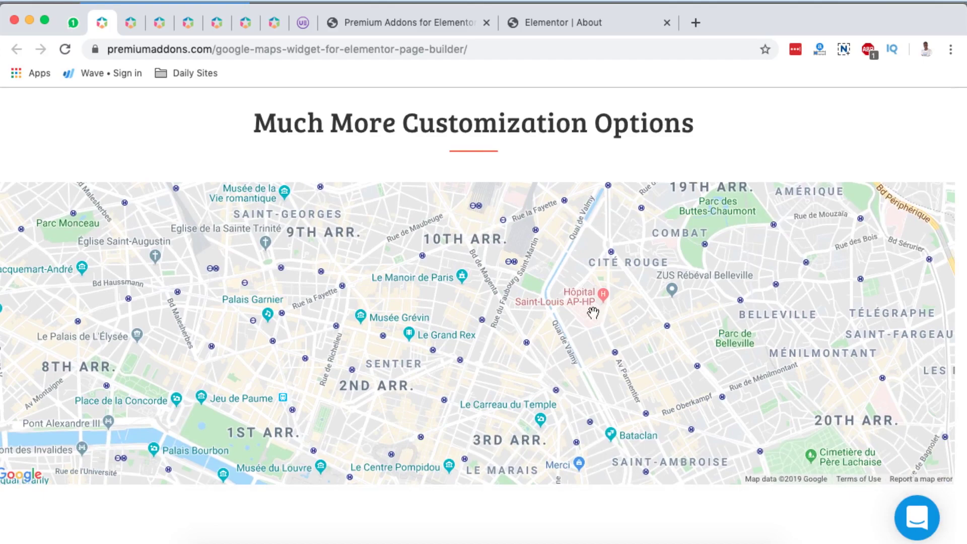
scroll(297, 395, down, 8)
scroll(297, 395, up, 15)
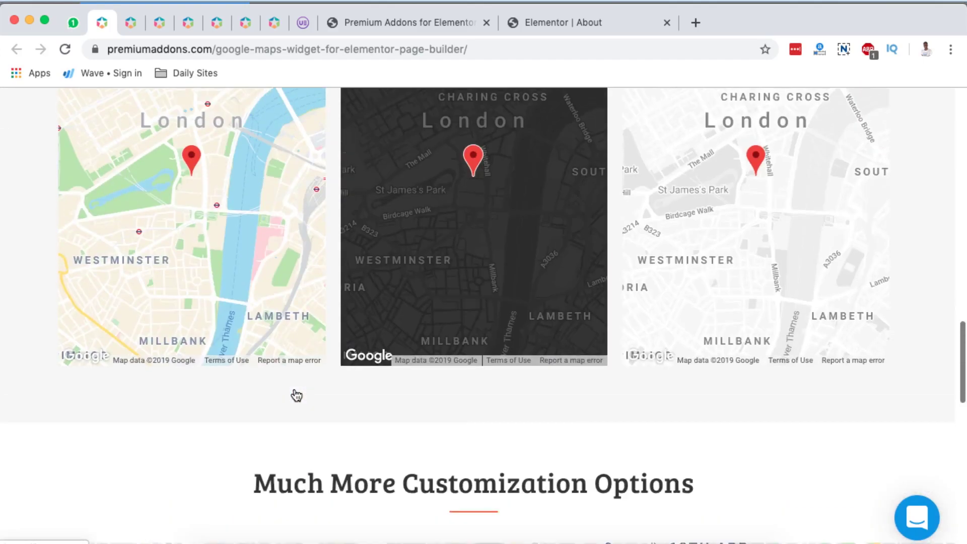
scroll(295, 391, up, 10)
scroll(296, 393, down, 10)
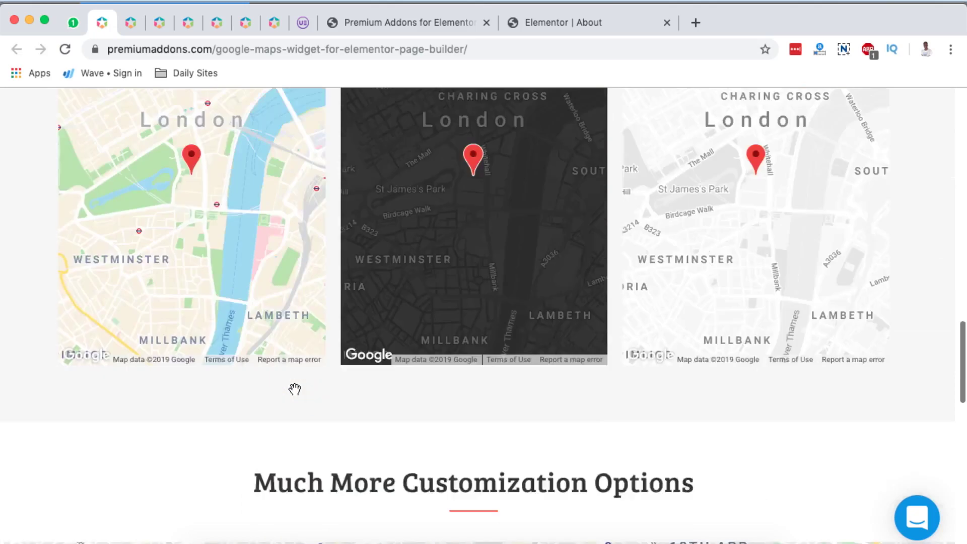
scroll(295, 392, down, 10)
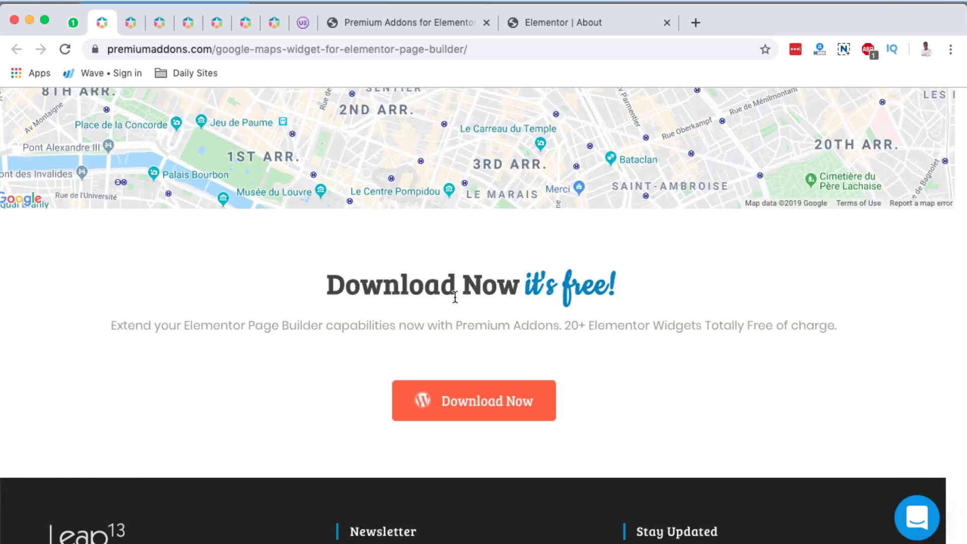
scroll(455, 297, up, 10)
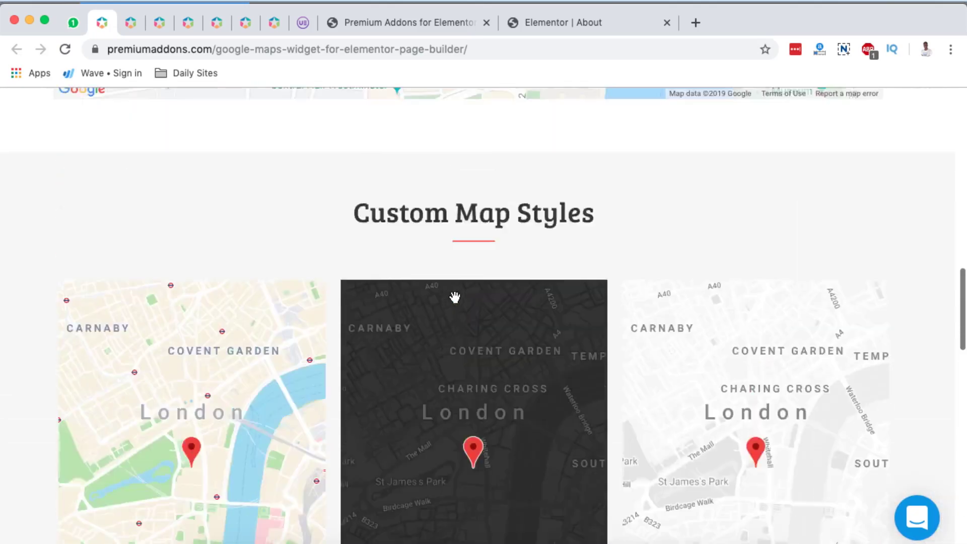
scroll(455, 297, up, 6)
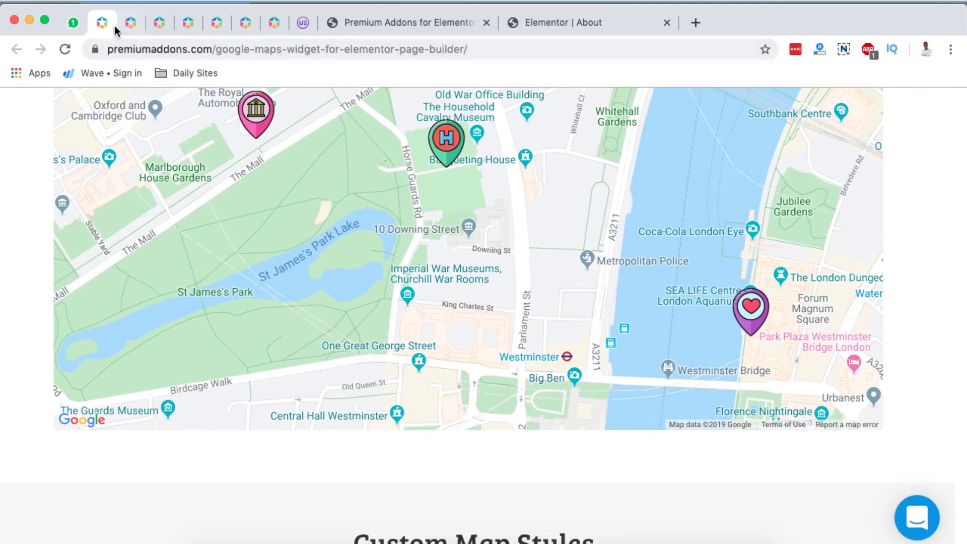
- Close the Google Maps demo page and examine the animated introduction on the Image Layers demo page
middle_click(105, 26)
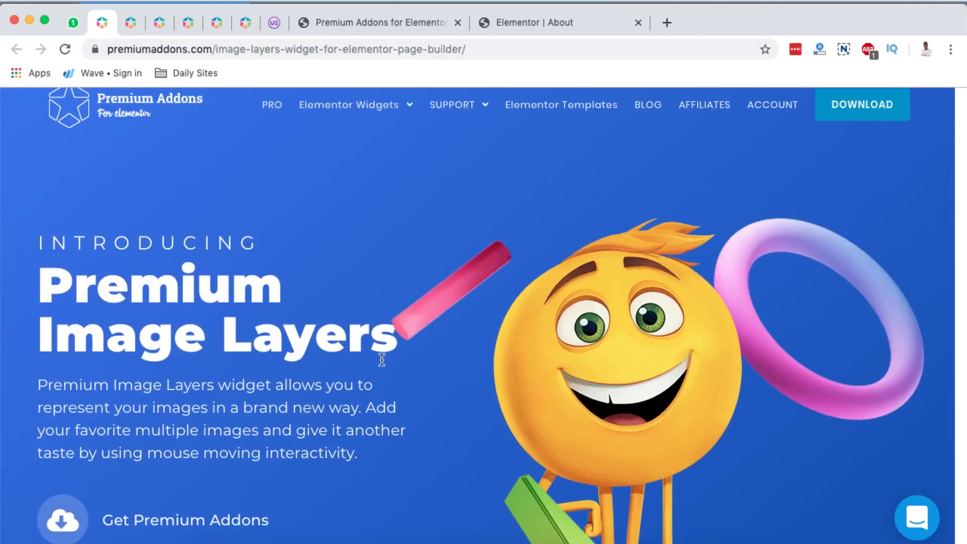
scroll(381, 360, down, 10)
scroll(382, 359, up, 10)
scroll(382, 360, down, 4)
scroll(382, 360, up, 4)
scroll(382, 360, down, 5)
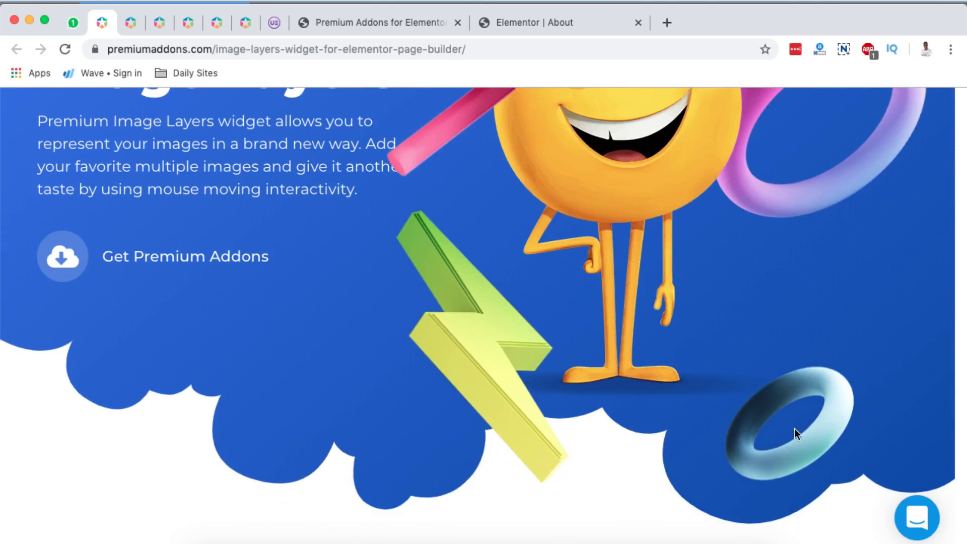
scroll(826, 156, up, 5)
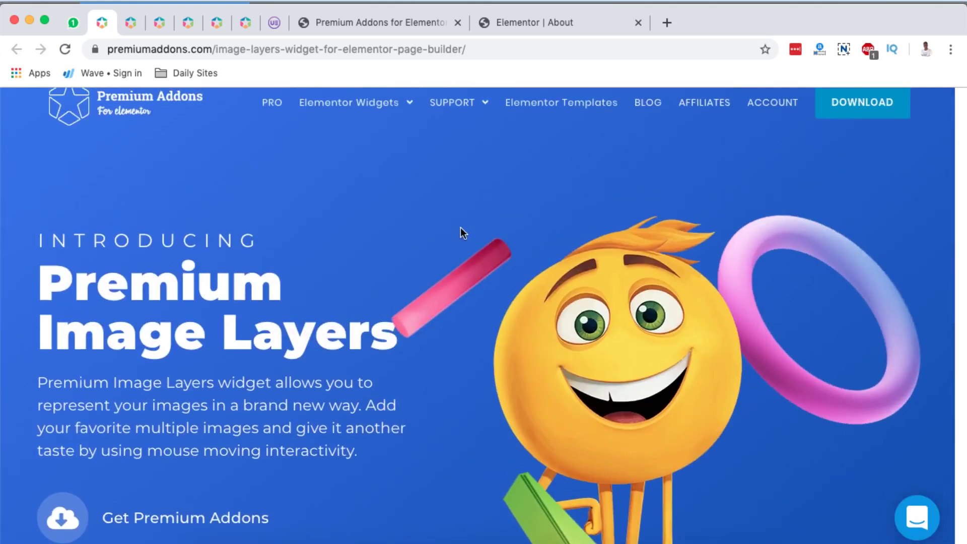
- Watch the drag-and-drop image placement demonstration in the Easy, Fast, Flexible section of the Image Layers demo page
scroll(580, 345, down, 8)
scroll(579, 346, up, 3)
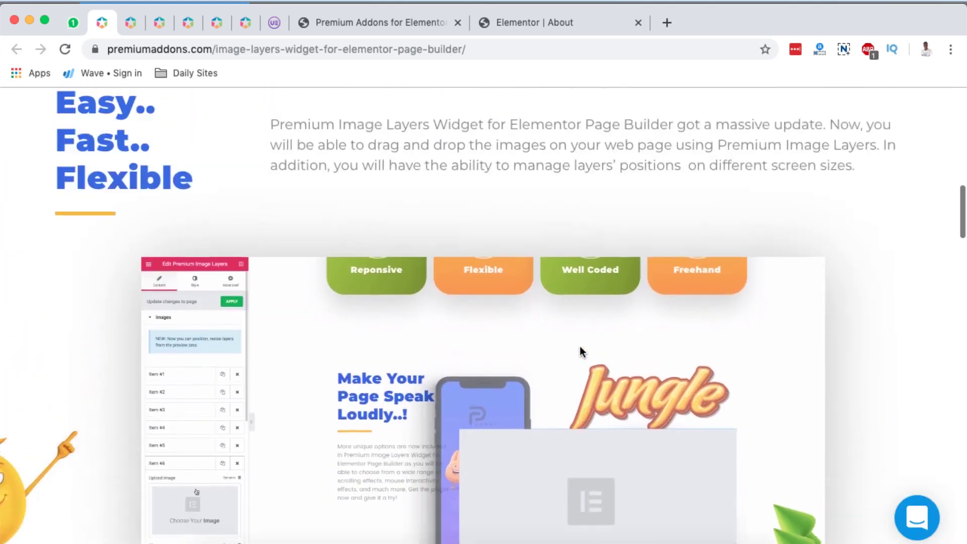
scroll(579, 346, down, 5)
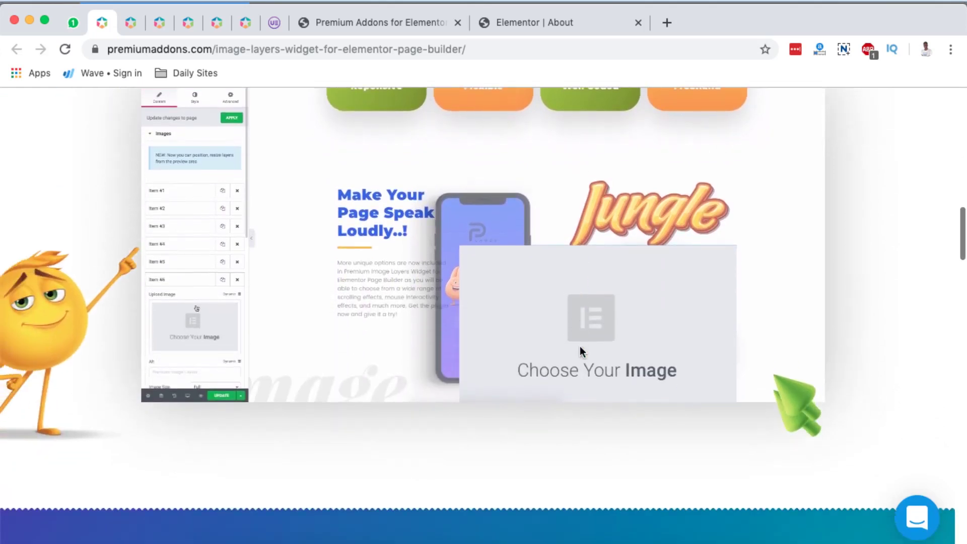
scroll(579, 346, up, 4)
scroll(579, 346, down, 5)
scroll(579, 346, up, 4)
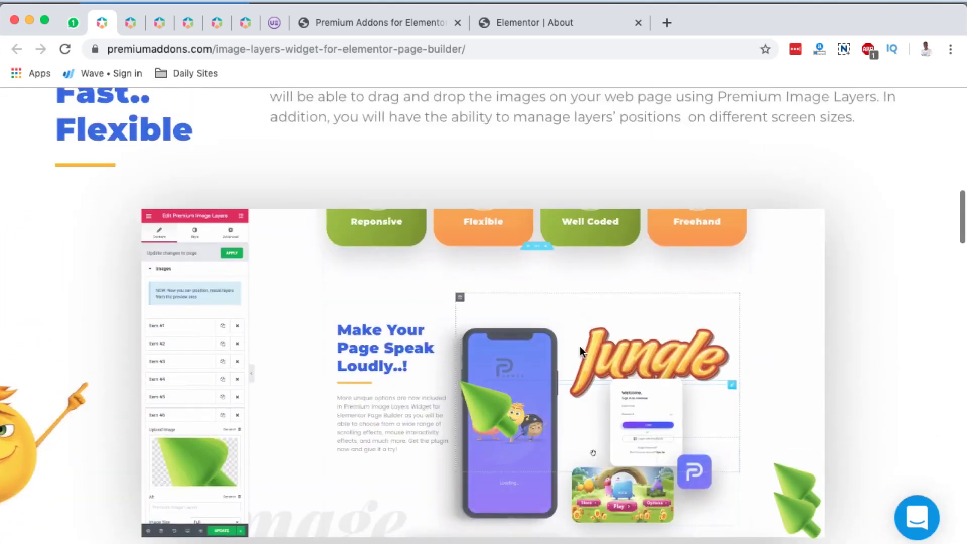
- Examine how an image is picked from the media library and positioned in the Image Layers editor demonstration
scroll(580, 346, down, 1)
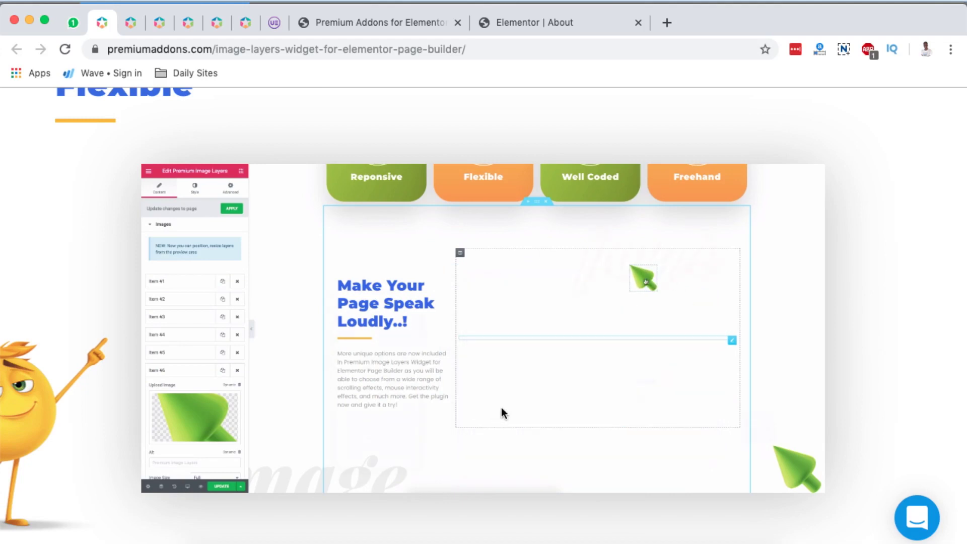
scroll(836, 292, down, 1)
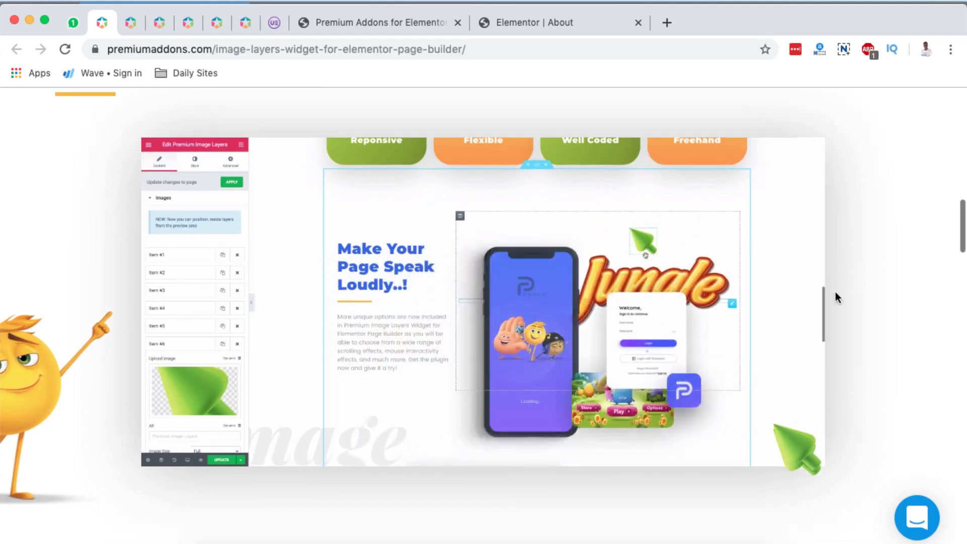
scroll(836, 297, up, 10)
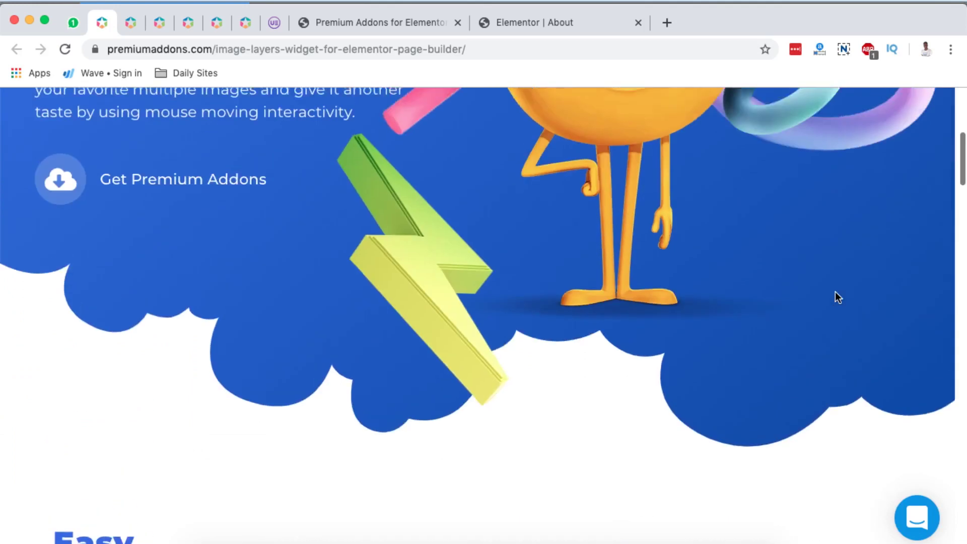
scroll(835, 297, down, 12)
scroll(835, 297, up, 4)
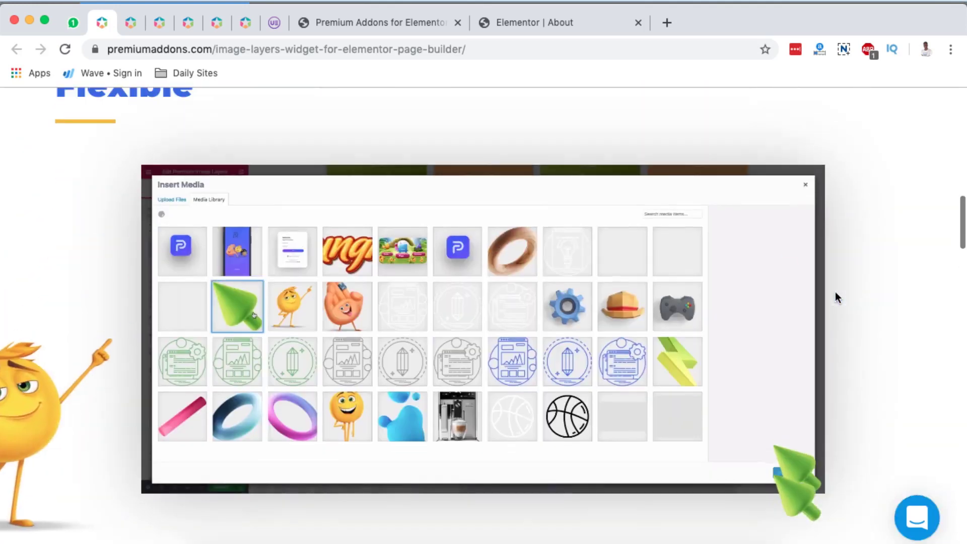
- Look over the Responsive, Flexible, Well Coded and Freehand cards and the Make Your Page Speak Loudly section of the Image Layers page
scroll(835, 297, down, 12)
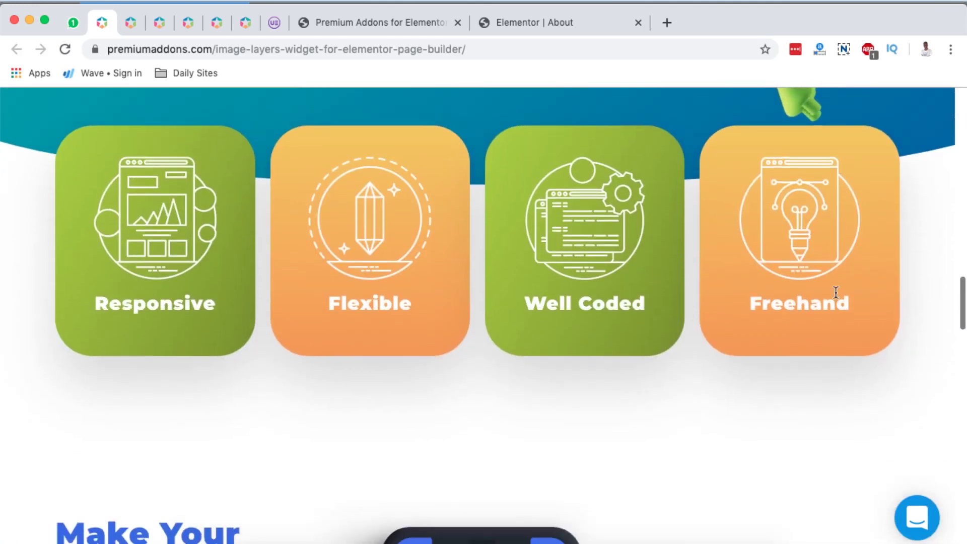
scroll(836, 292, down, 7)
scroll(838, 297, down, 3)
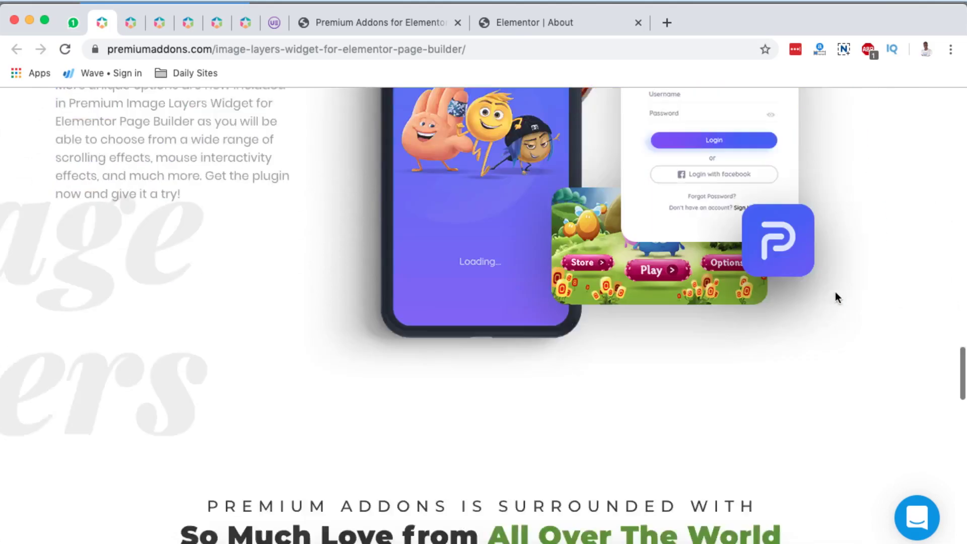
scroll(836, 297, down, 3)
scroll(836, 297, up, 7)
scroll(836, 297, down, 8)
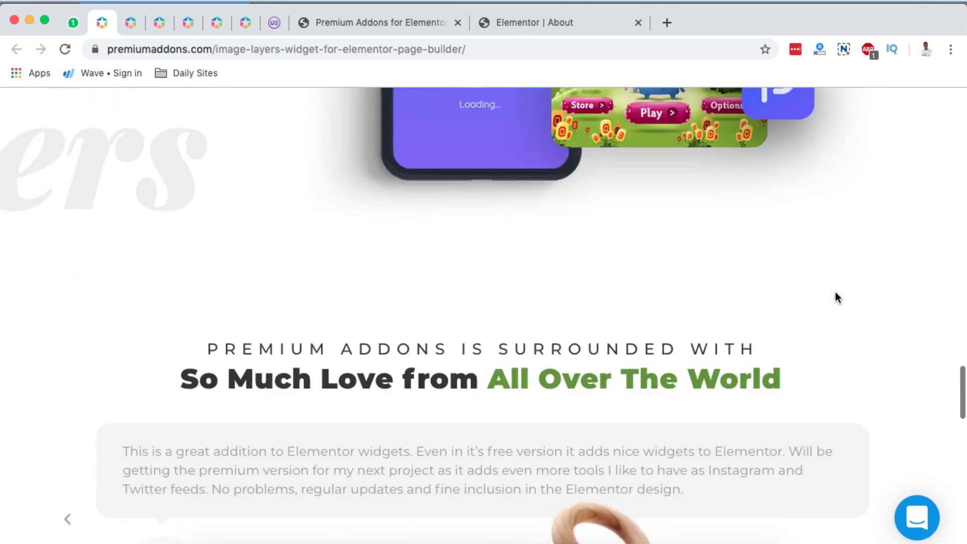
- Review the customer testimonials and pricing plans on the Image Layers demo page, then return to its introduction
scroll(837, 297, down, 2)
scroll(836, 297, up, 3)
scroll(837, 297, down, 10)
scroll(836, 297, up, 5)
scroll(837, 297, down, 16)
scroll(837, 297, up, 3)
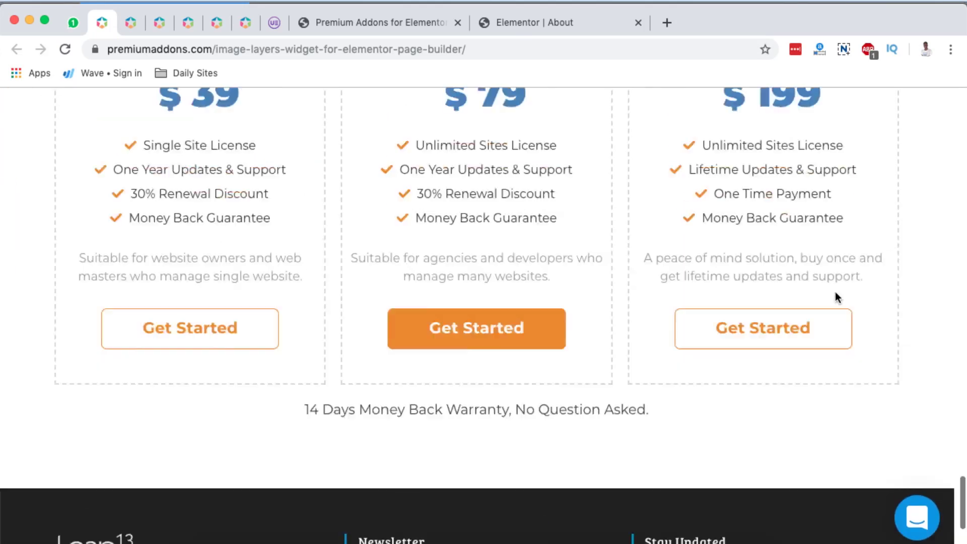
scroll(836, 298, up, 15)
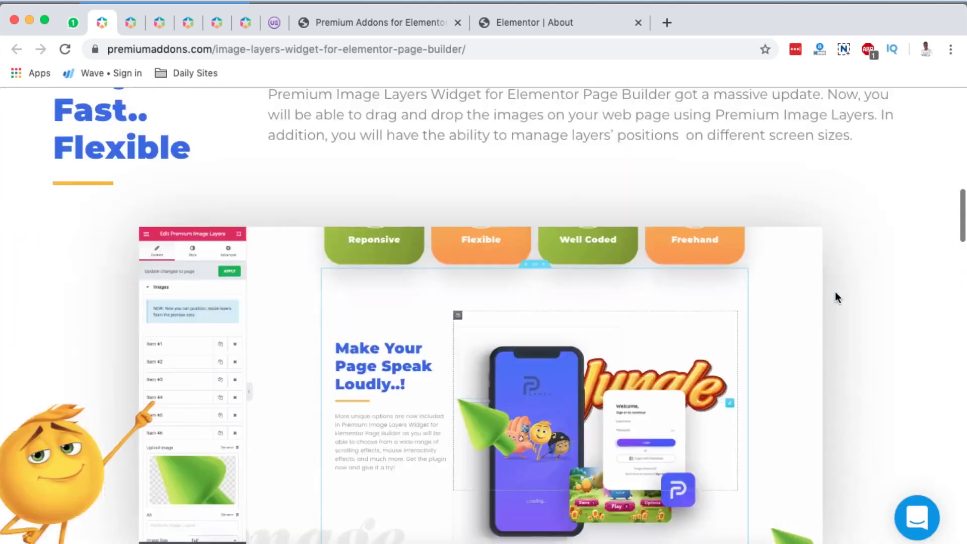
scroll(835, 297, up, 8)
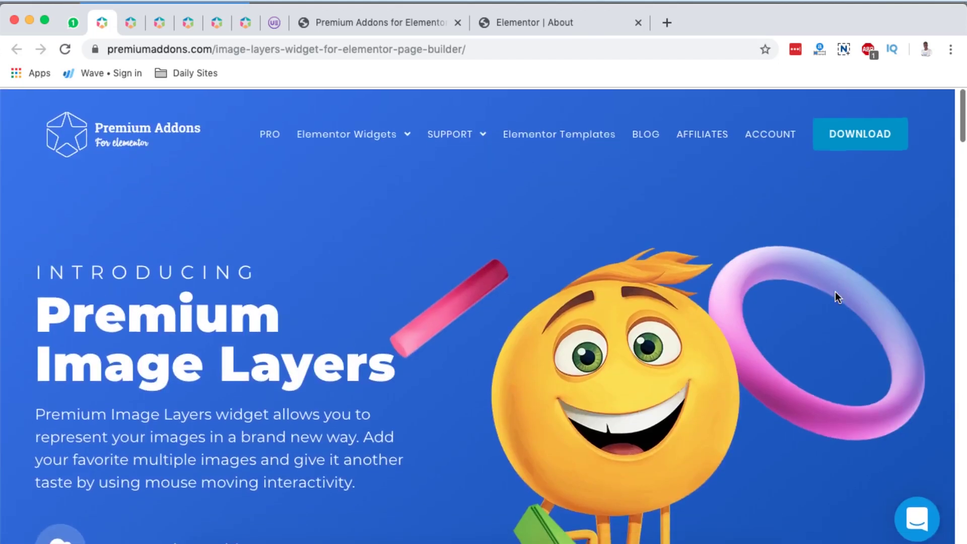
scroll(575, 337, down, 10)
- Close the Image Layers demo page and examine the split-panel scrolling introduction on the Multi Scroll demo page
key(super+w)
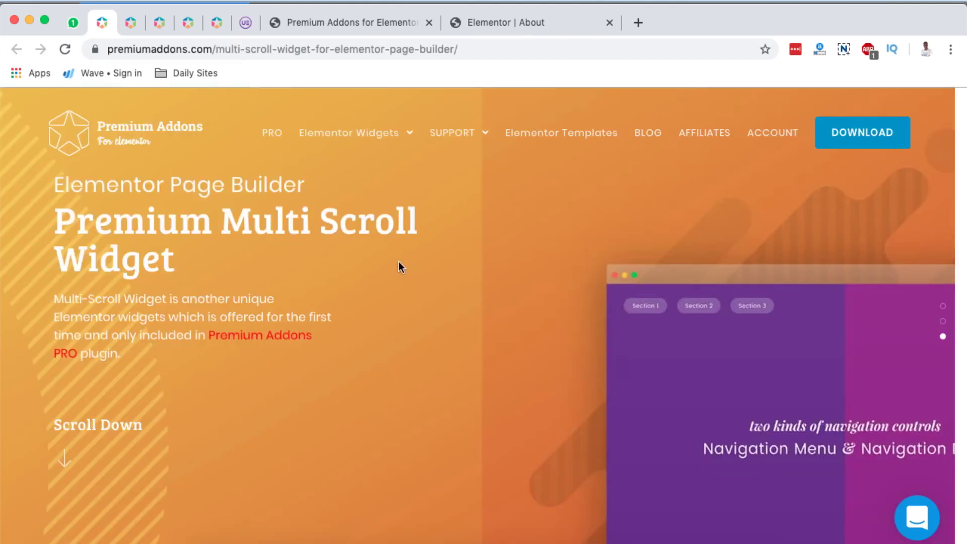
scroll(382, 349, down, 2)
scroll(382, 349, up, 3)
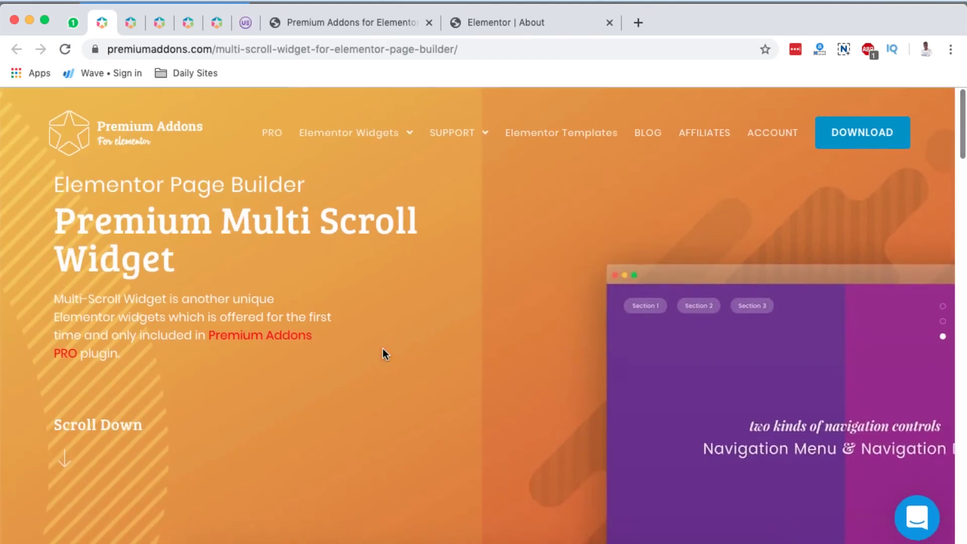
scroll(383, 348, down, 5)
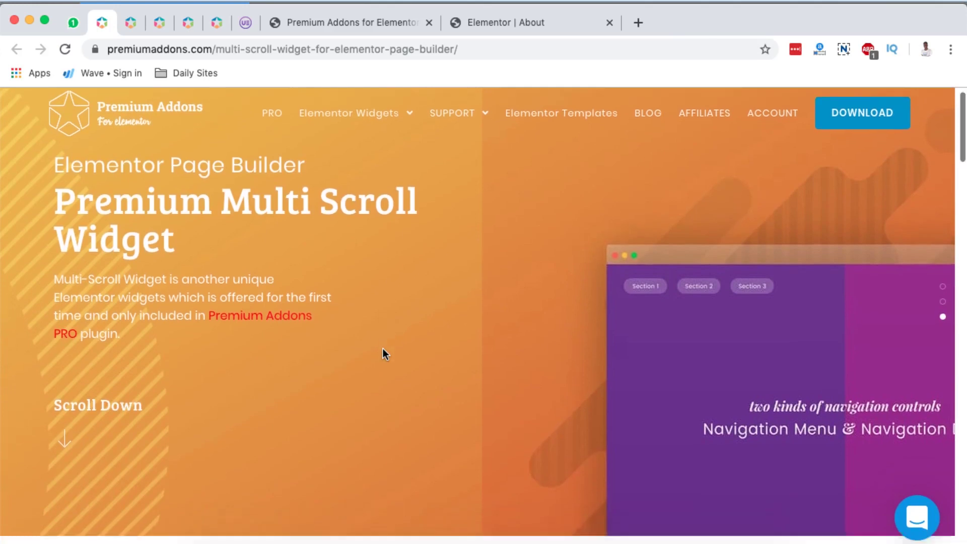
scroll(382, 348, up, 5)
scroll(383, 349, down, 5)
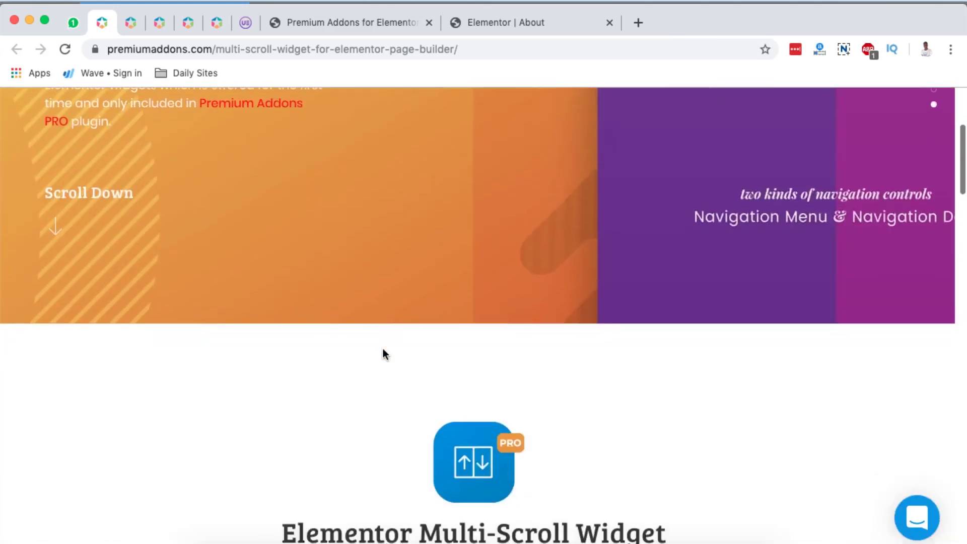
scroll(382, 349, up, 5)
scroll(383, 348, down, 3)
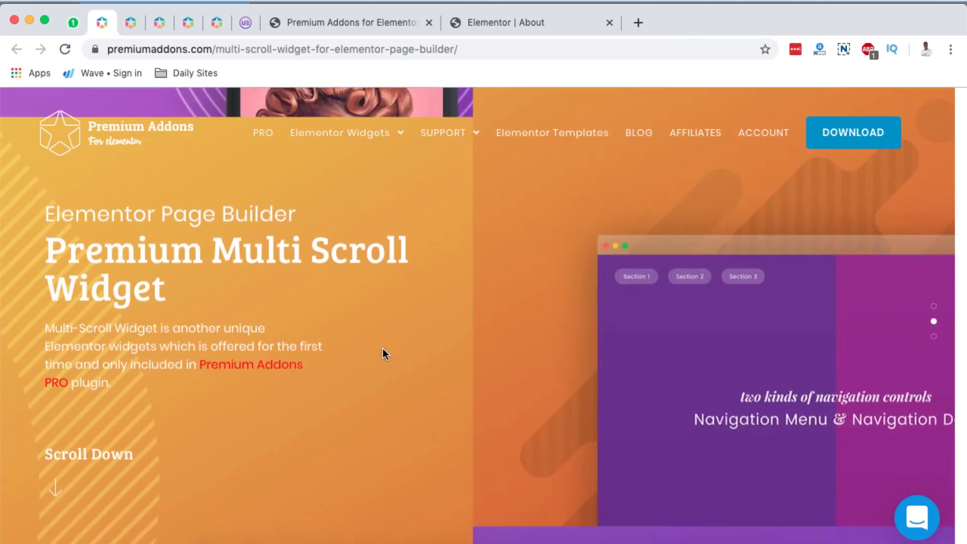
scroll(382, 349, down, 3)
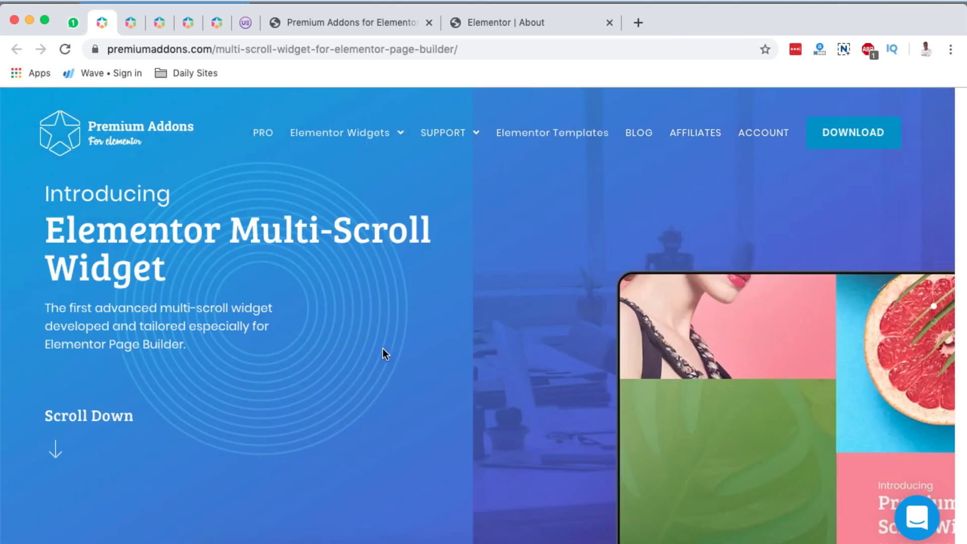
- Move back and forth through the three introduction panels of the Multi Scroll widget to watch both halves slide in opposite directions
scroll(383, 348, up, 3)
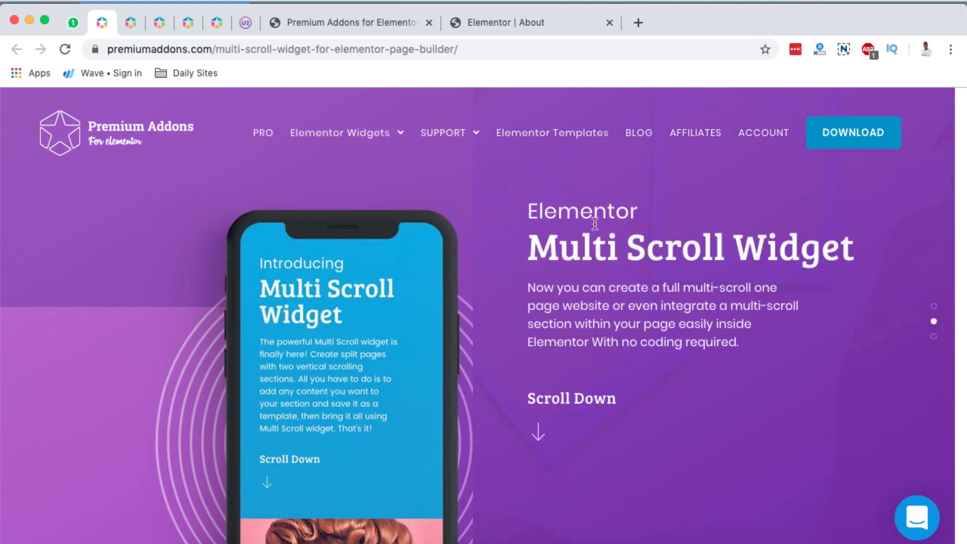
scroll(387, 310, up, 3)
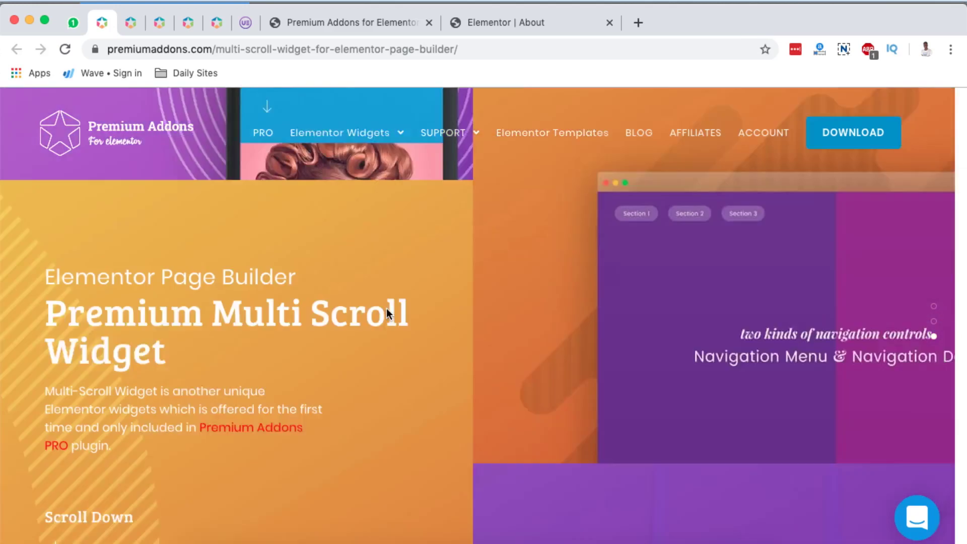
scroll(386, 310, down, 3)
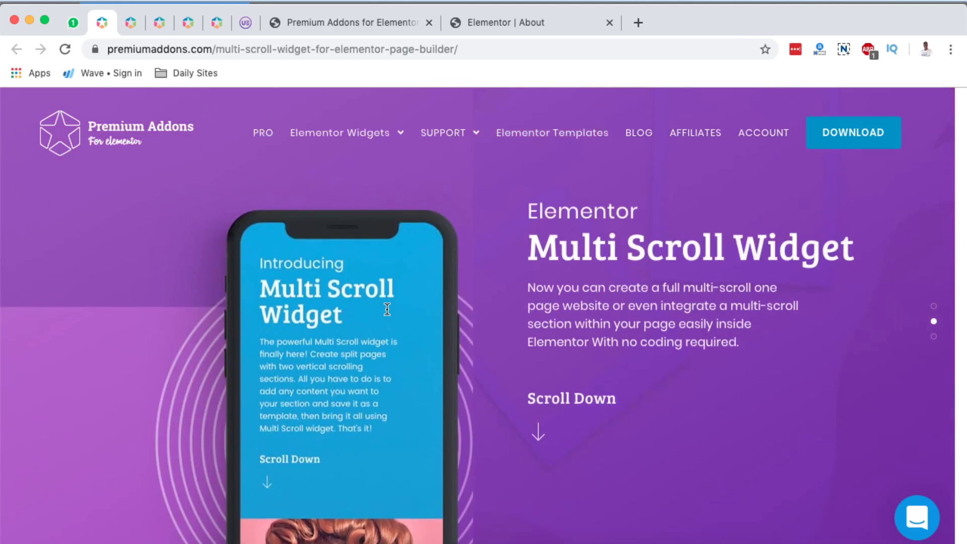
scroll(387, 310, down, 3)
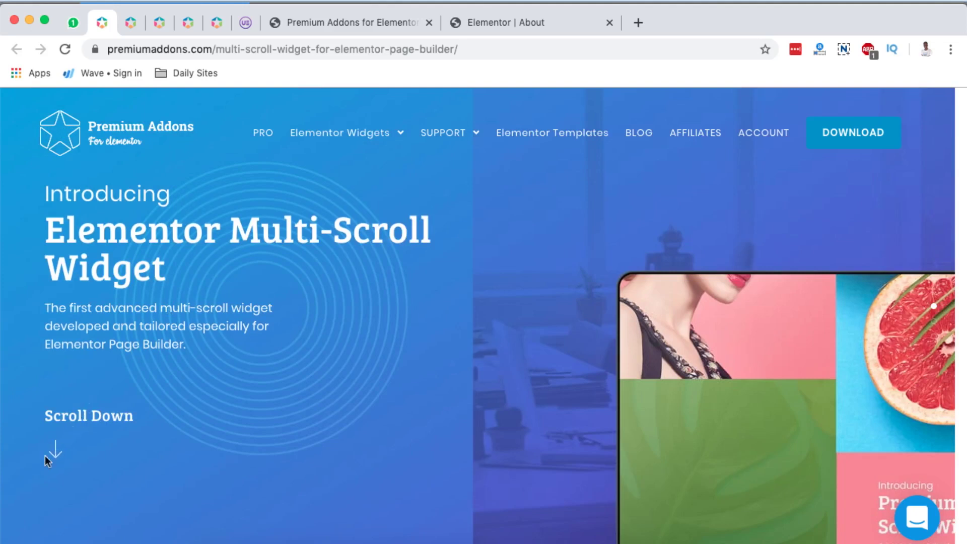
scroll(266, 441, down, 3)
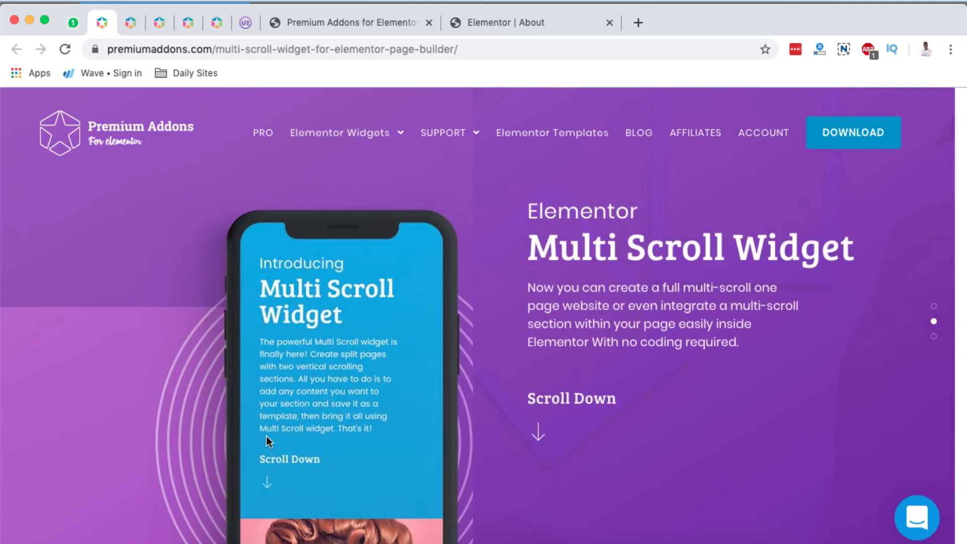
scroll(266, 442, down, 3)
- Read the Elementor Multi-Scroll Widget description and switch its navigation menu demo through Section 1, Section 2 and Section 3
scroll(266, 441, down, 5)
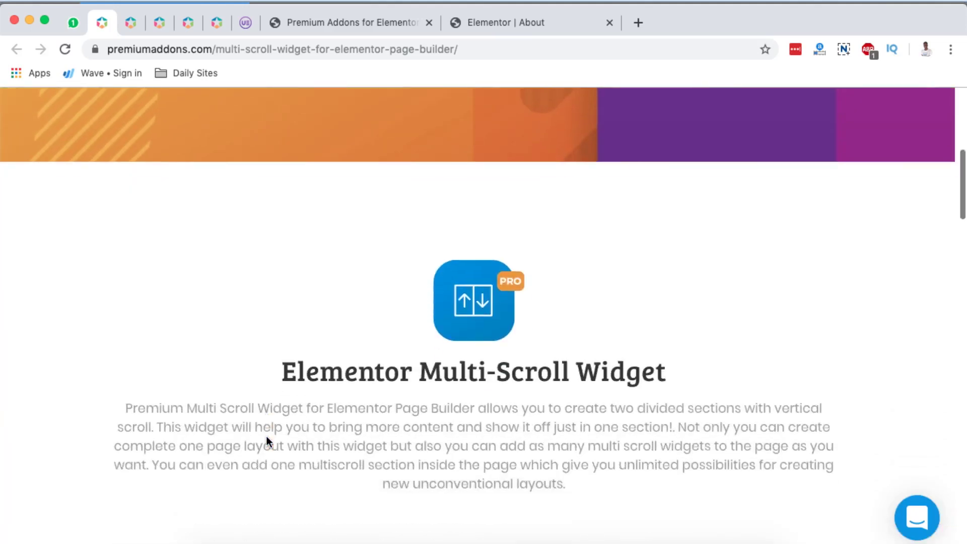
scroll(267, 437, down, 6)
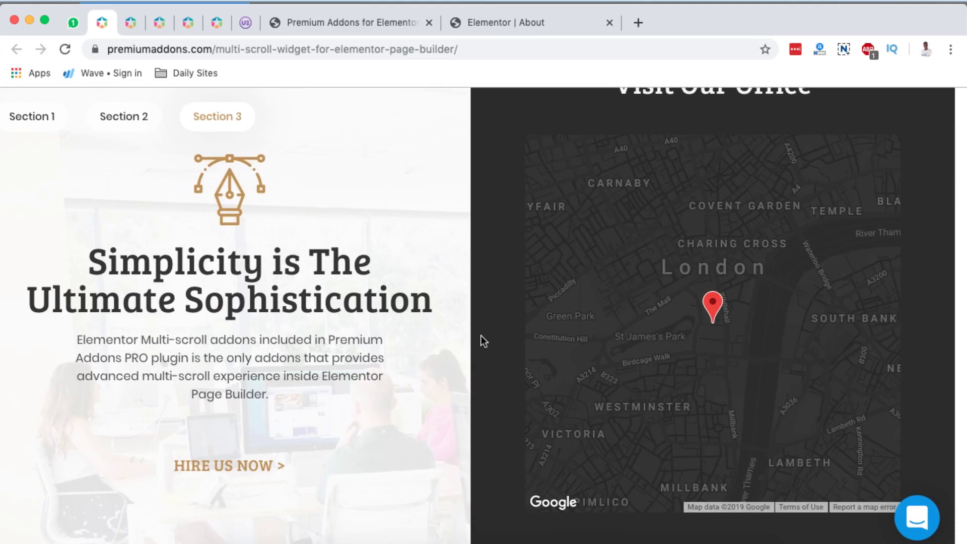
scroll(481, 335, up, 4)
scroll(482, 336, down, 3)
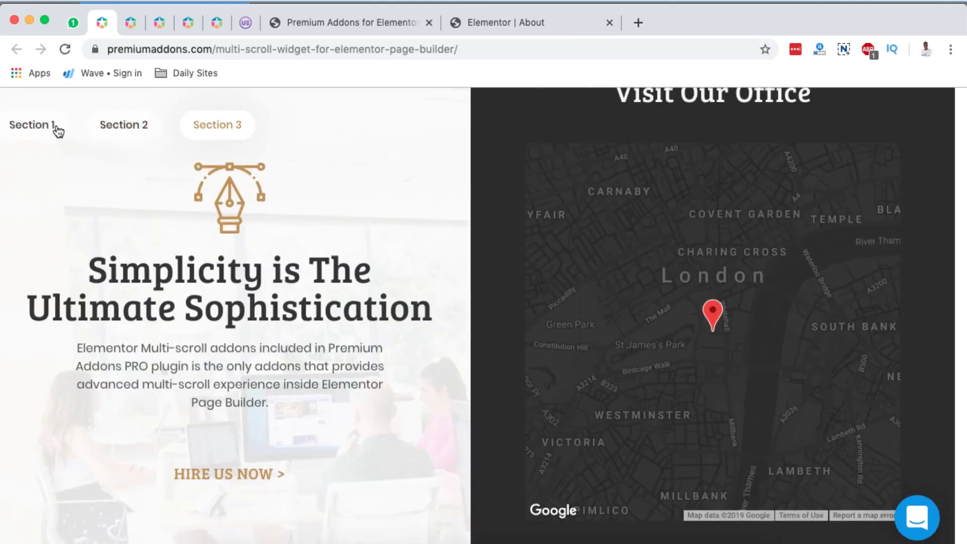
click(30, 124)
click(112, 126)
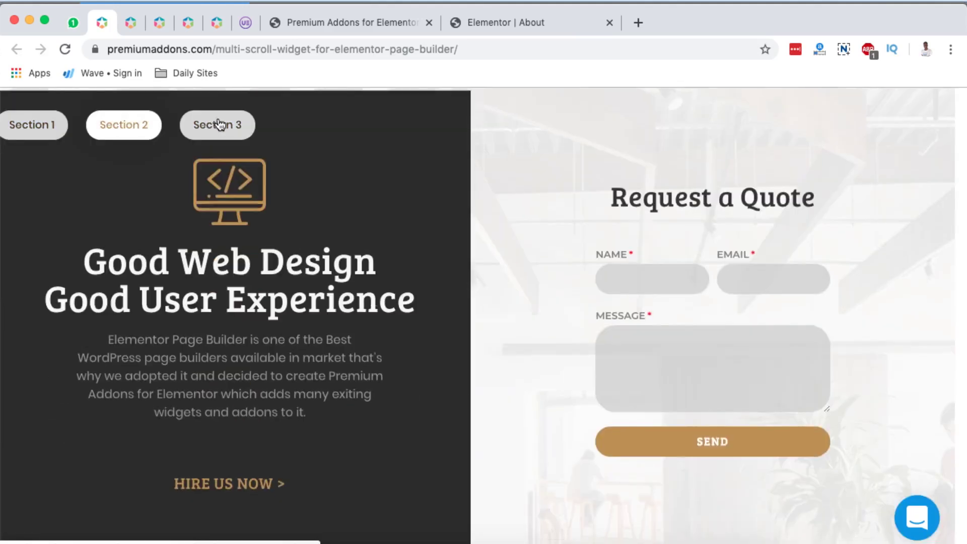
click(215, 124)
- Return to the Multi Scroll introduction and switch between its panels with the navigation dots
scroll(473, 190, up, 10)
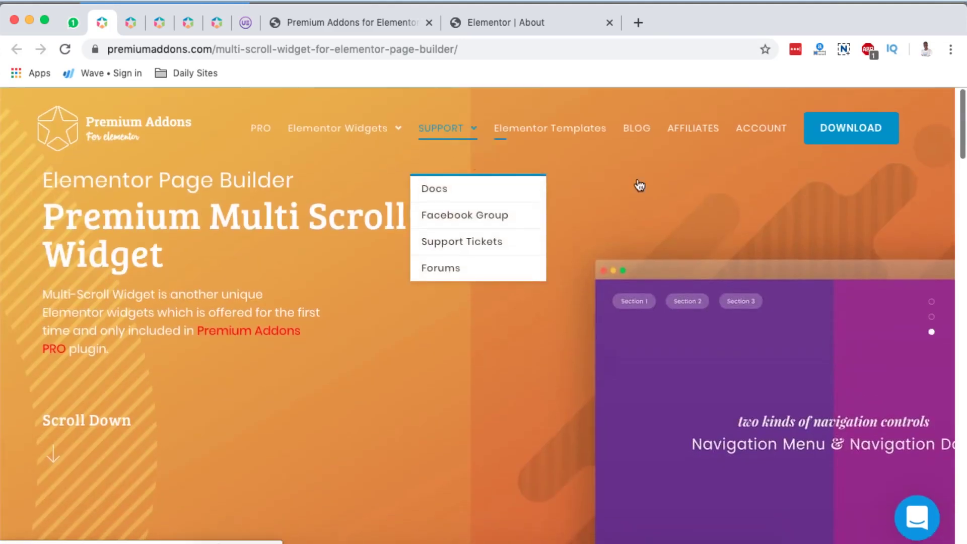
click(932, 302)
click(932, 332)
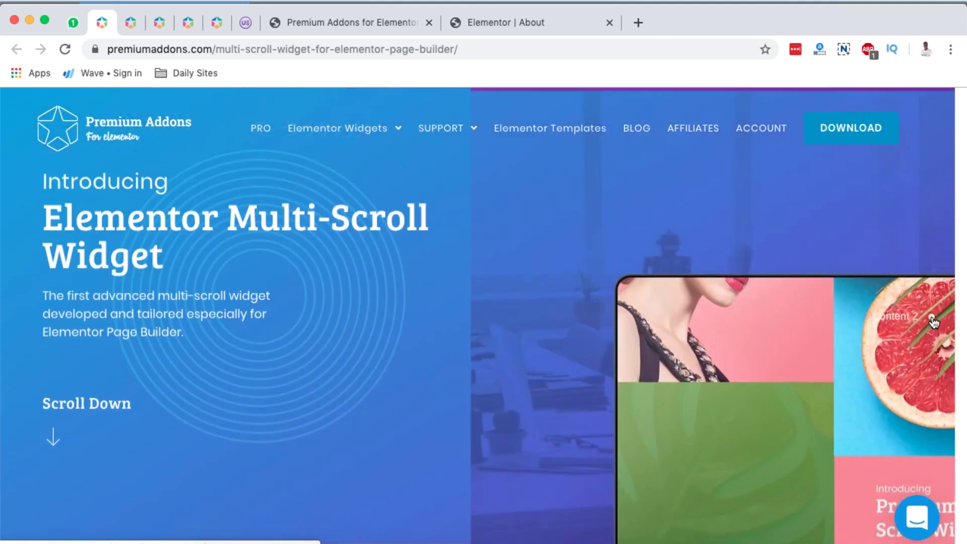
- Look over the Smart Navigation Controls and Fully Responsive panels and the pricing plans on the Multi Scroll demo page
scroll(704, 398, down, 2)
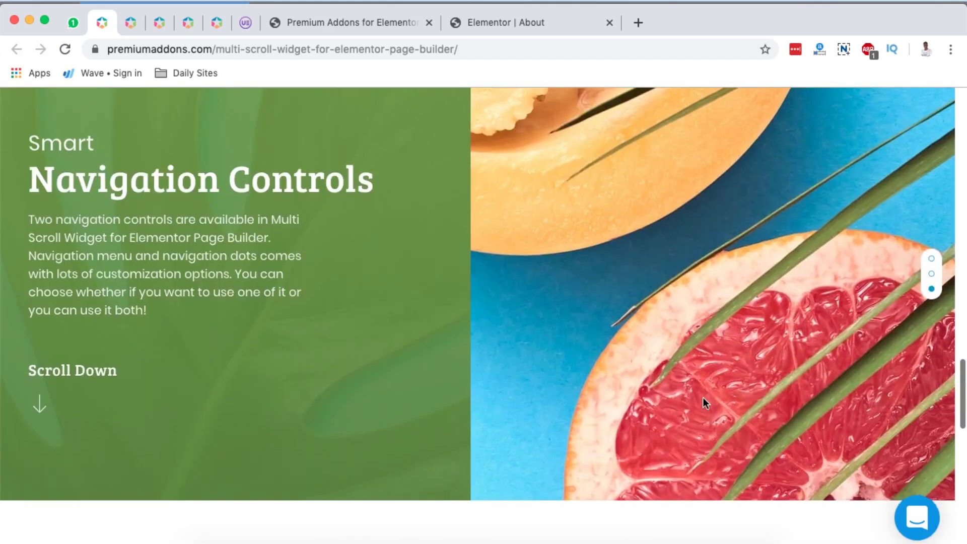
scroll(703, 398, down, 2)
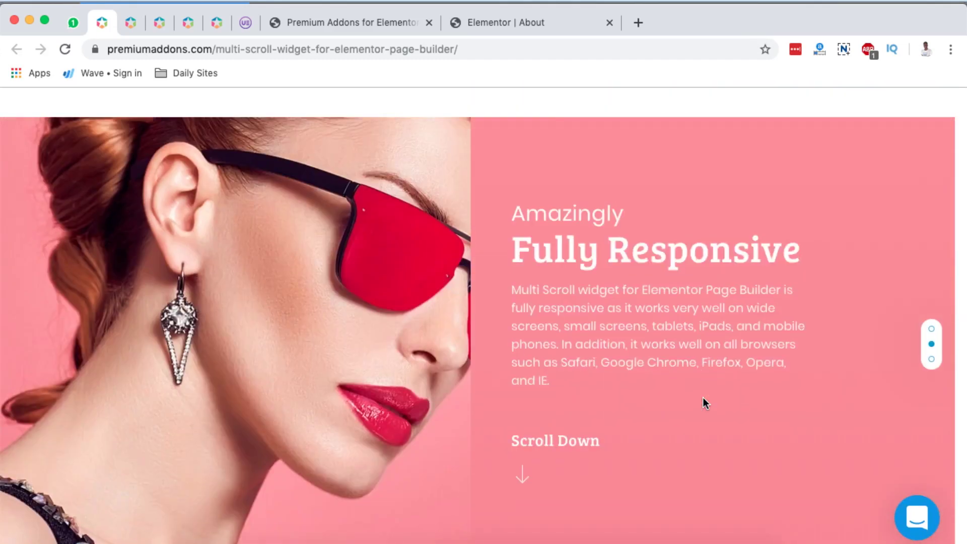
scroll(704, 401, down, 3)
scroll(438, 535, down, 10)
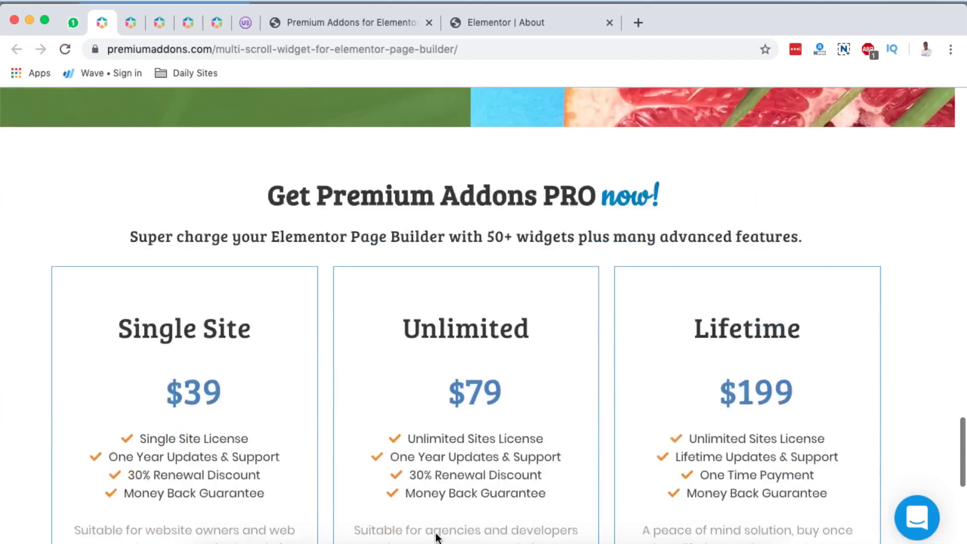
scroll(438, 537, down, 4)
scroll(438, 537, up, 10)
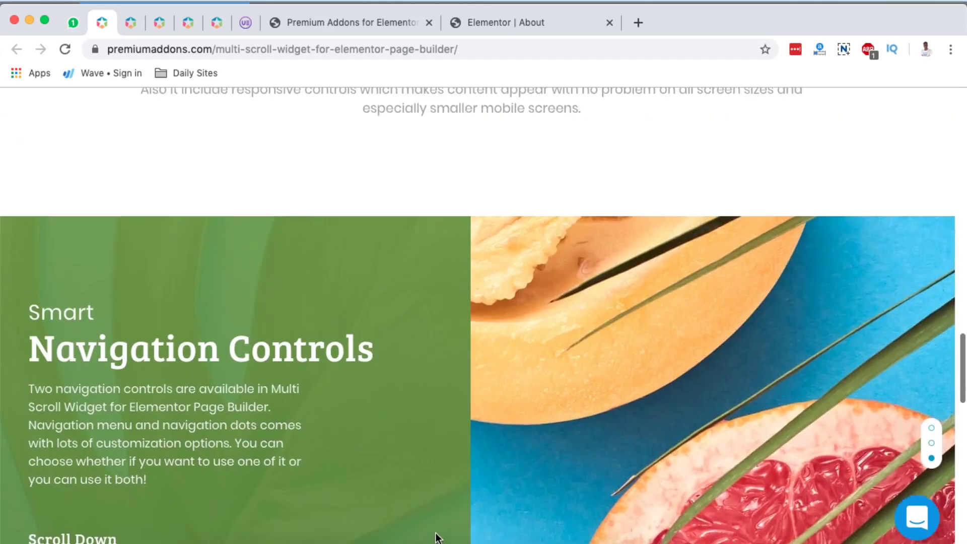
scroll(436, 536, up, 5)
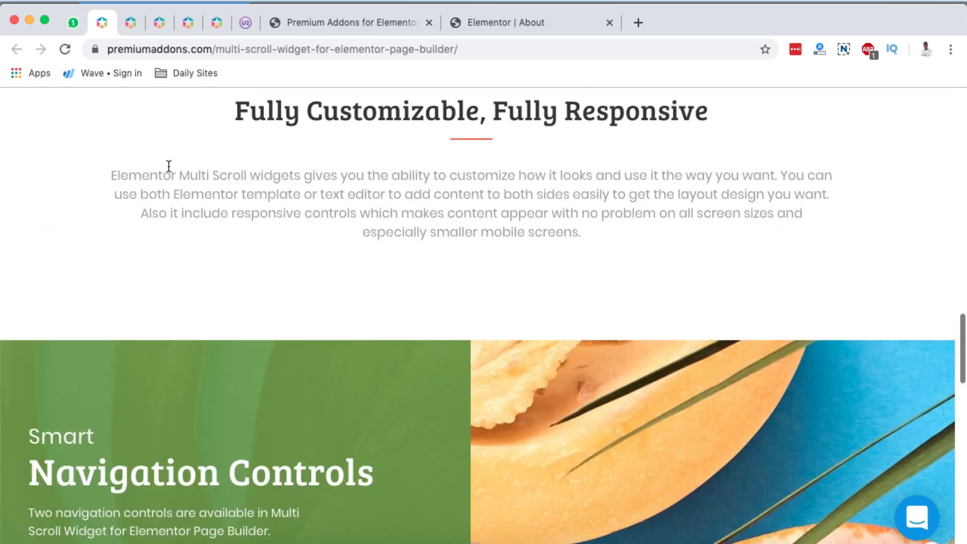
- Close the Multi Scroll demo page and examine the freehand design demonstration on the Image Hotspots demo page
middle_click(107, 22)
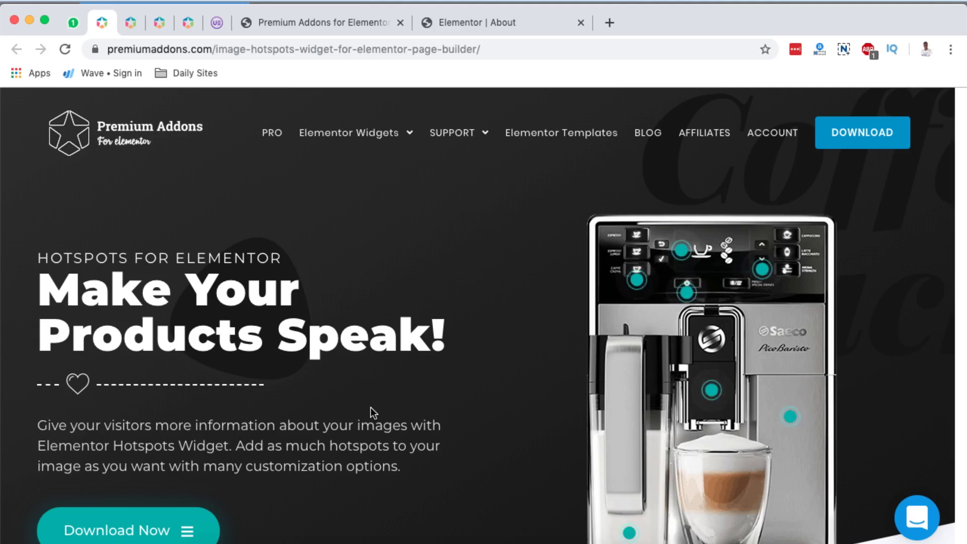
scroll(370, 408, down, 3)
scroll(371, 408, down, 15)
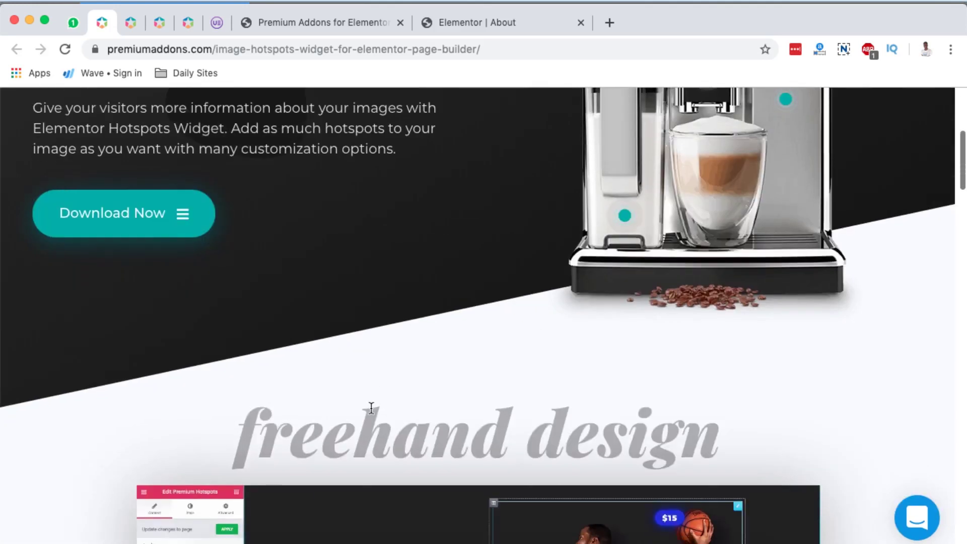
scroll(371, 413, up, 2)
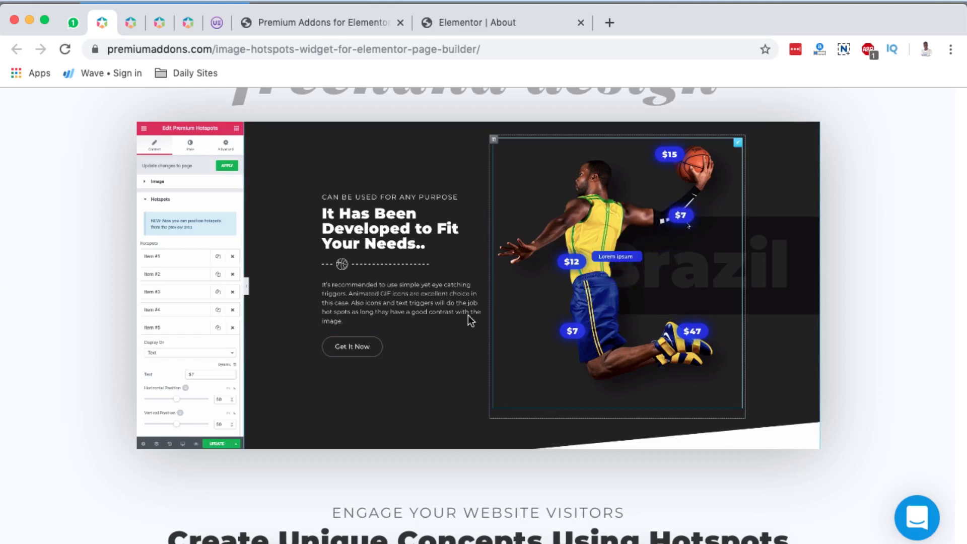
- Reveal the team member tooltips on the couch photo in the Image Hotspots demo
scroll(493, 403, down, 12)
scroll(494, 406, up, 2)
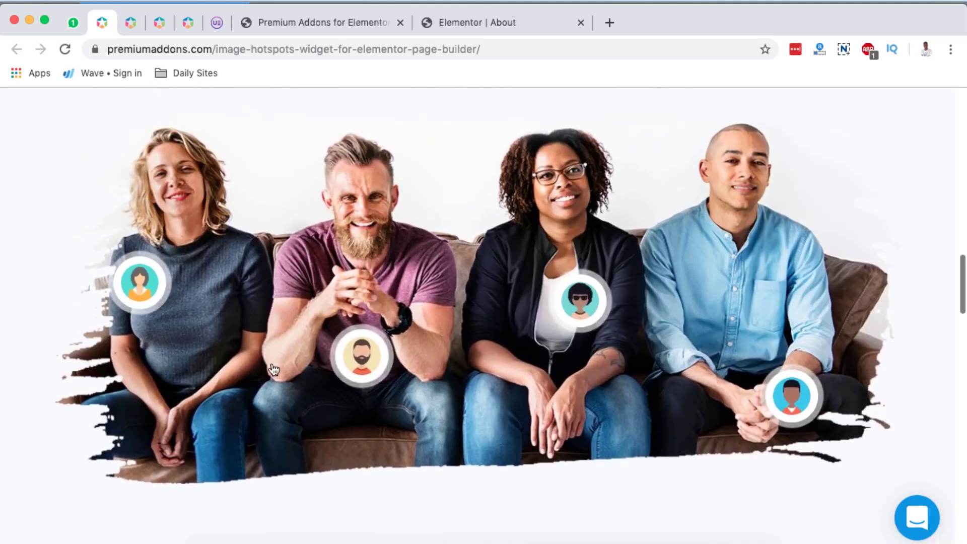
mouse_move(121, 289)
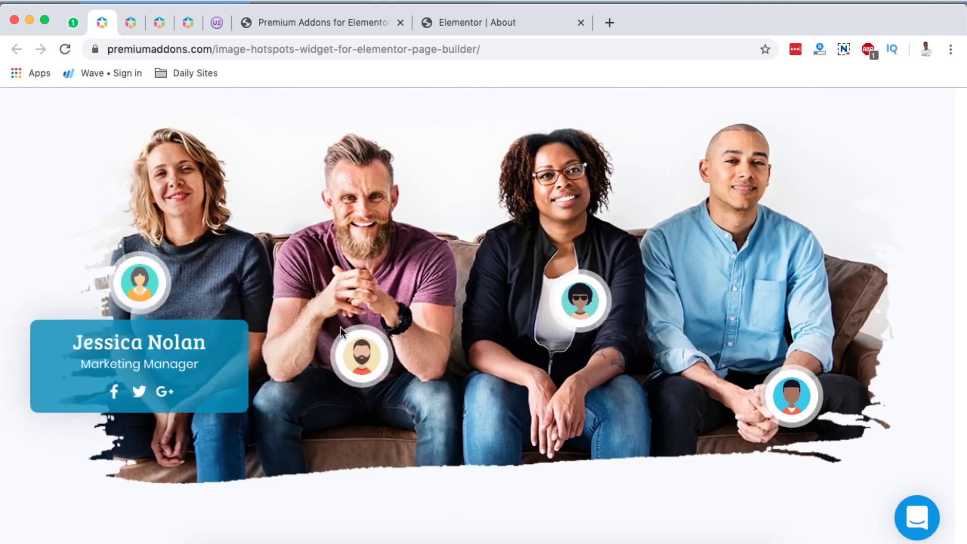
mouse_move(592, 300)
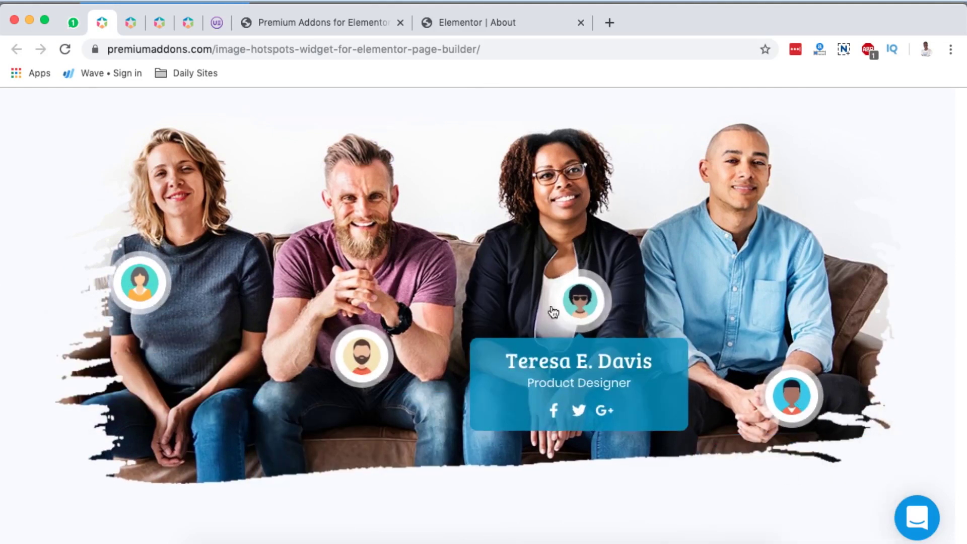
mouse_move(145, 301)
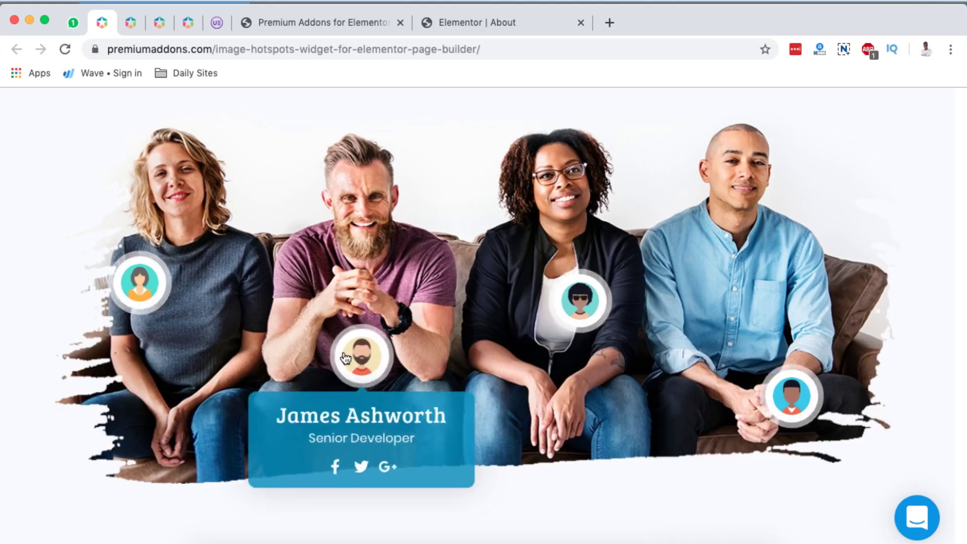
- Examine the basketball player price hotspots, then return to the introduction of the Image Hotspots demo page
scroll(343, 352, down, 10)
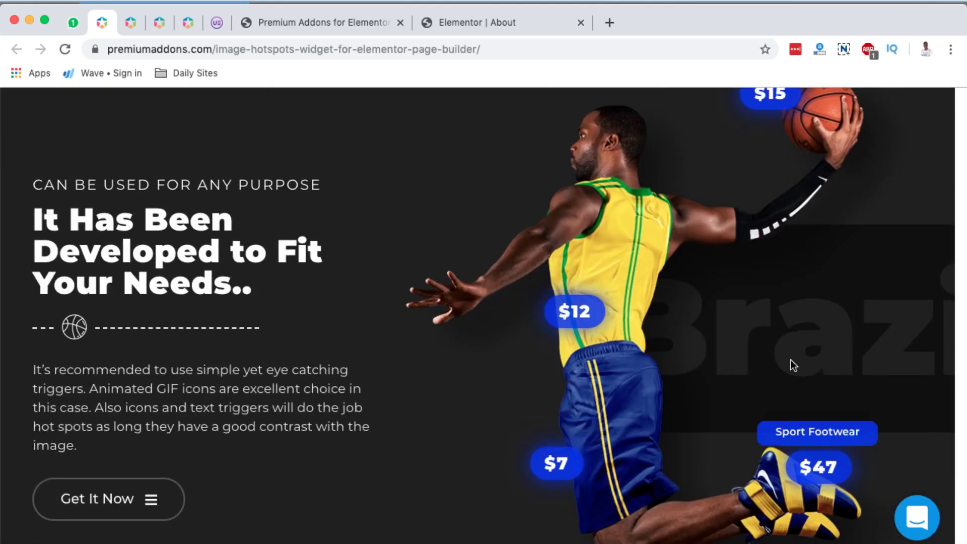
scroll(790, 347, up, 3)
scroll(482, 351, down, 15)
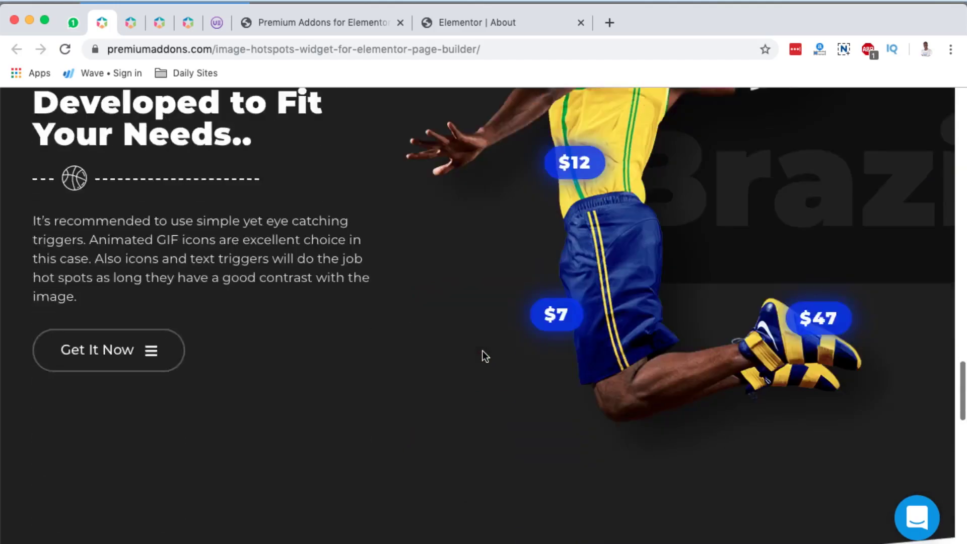
scroll(483, 351, up, 13)
scroll(483, 351, up, 10)
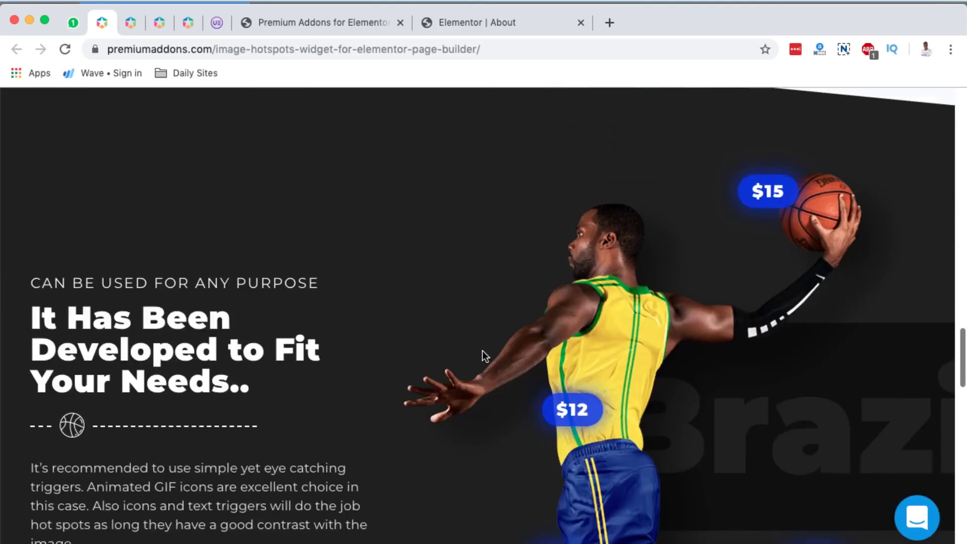
scroll(483, 351, down, 9)
scroll(483, 351, down, 5)
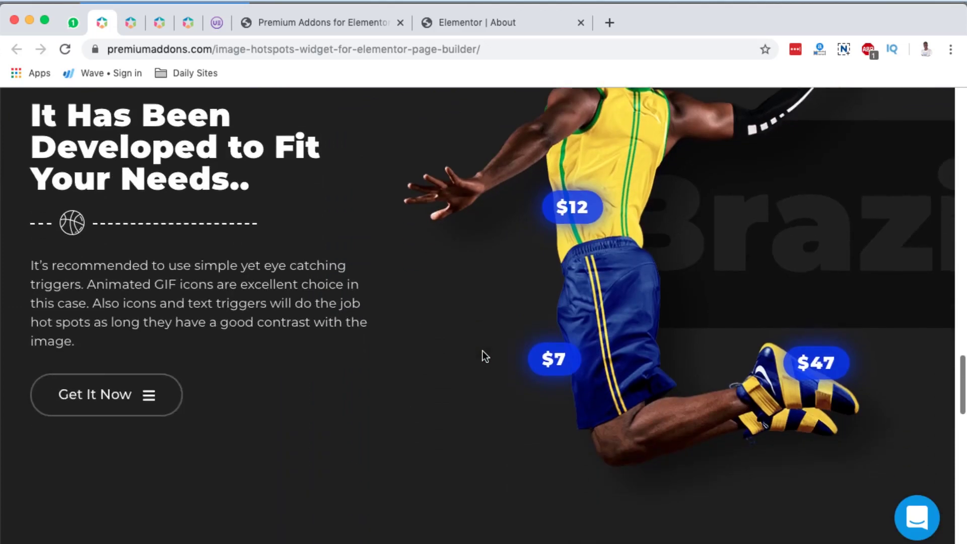
scroll(482, 351, up, 5)
scroll(482, 351, down, 6)
scroll(482, 351, up, 20)
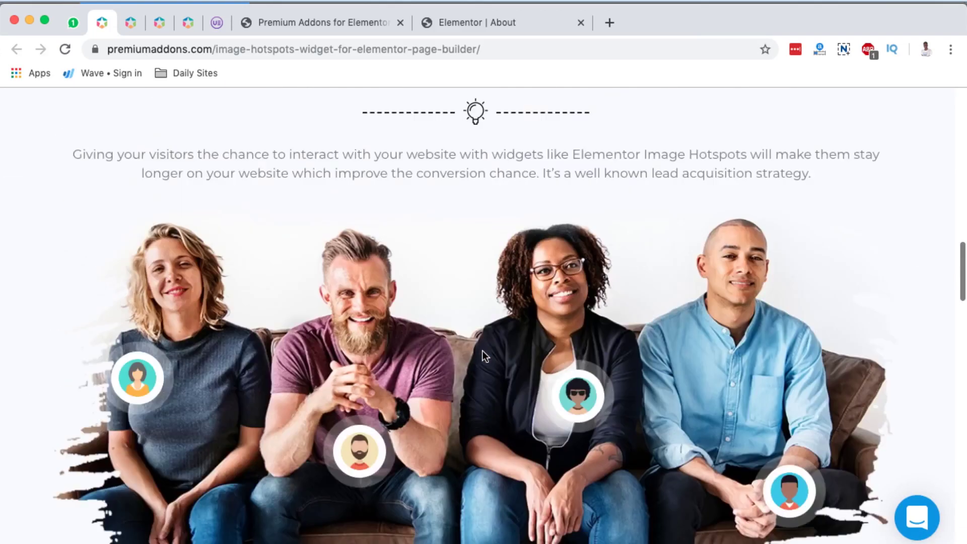
scroll(482, 351, up, 5)
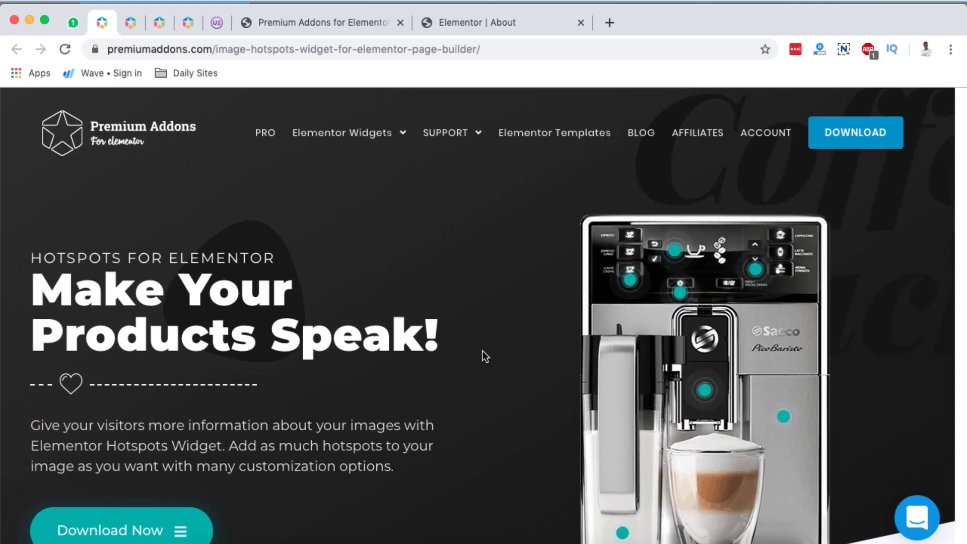
- Close the Image Hotspots demo page and look over the Bar B Que Steakhouse and Bar Vitelli layouts on the Google Reviews page
key(super+w)
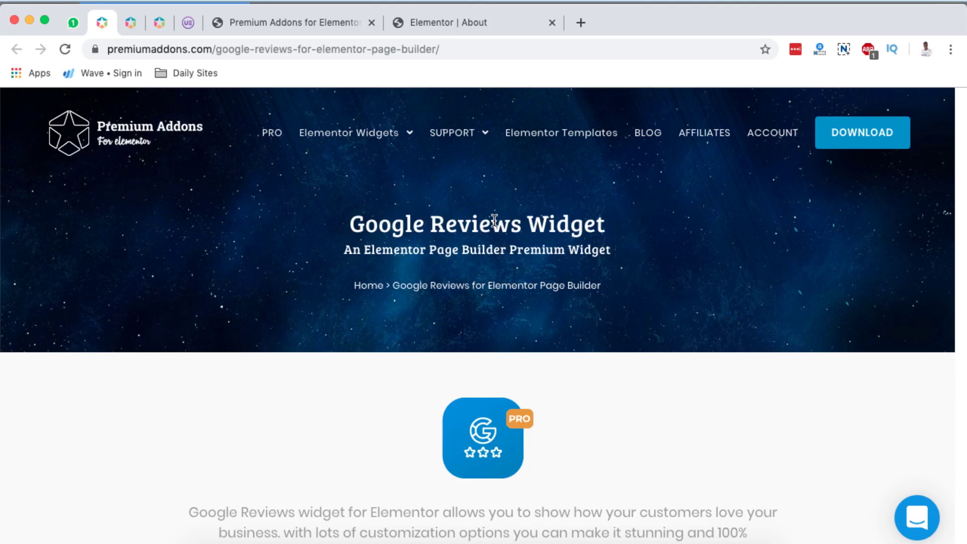
scroll(313, 411, down, 20)
scroll(312, 411, up, 6)
scroll(313, 411, down, 4)
scroll(313, 408, down, 3)
scroll(312, 408, up, 7)
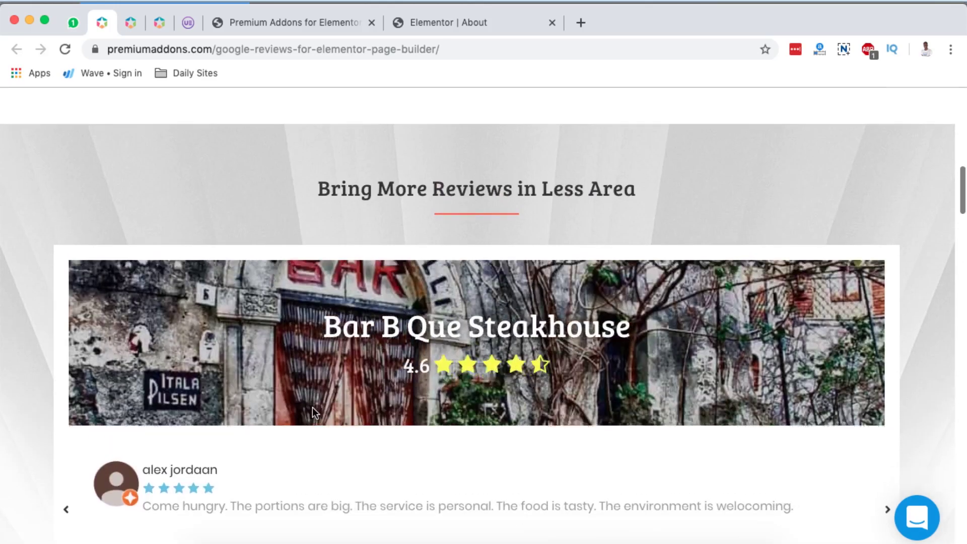
scroll(297, 383, down, 10)
scroll(283, 357, up, 3)
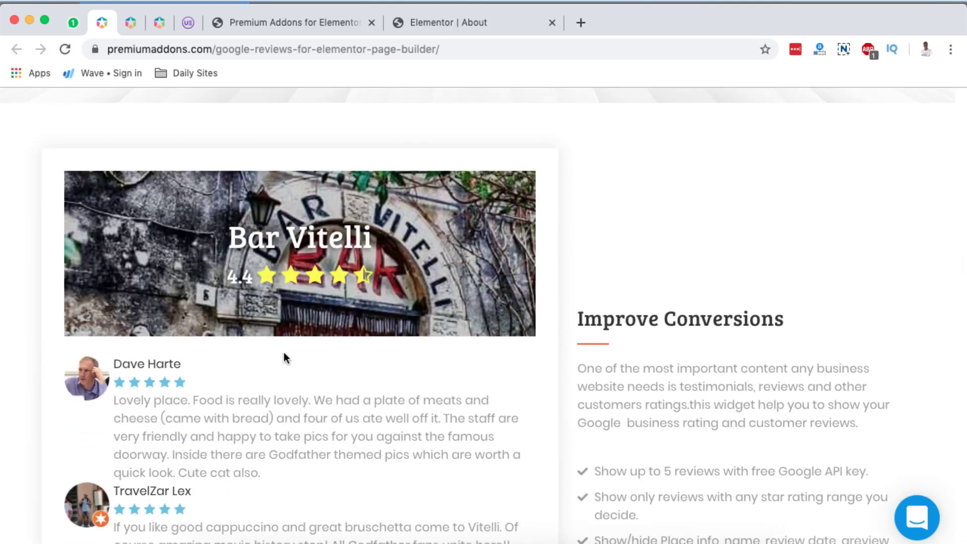
- Examine the Colosseum three-column reviews and the Big Ben, Pisa Tower Parking and Colosseum review cards
scroll(284, 357, down, 20)
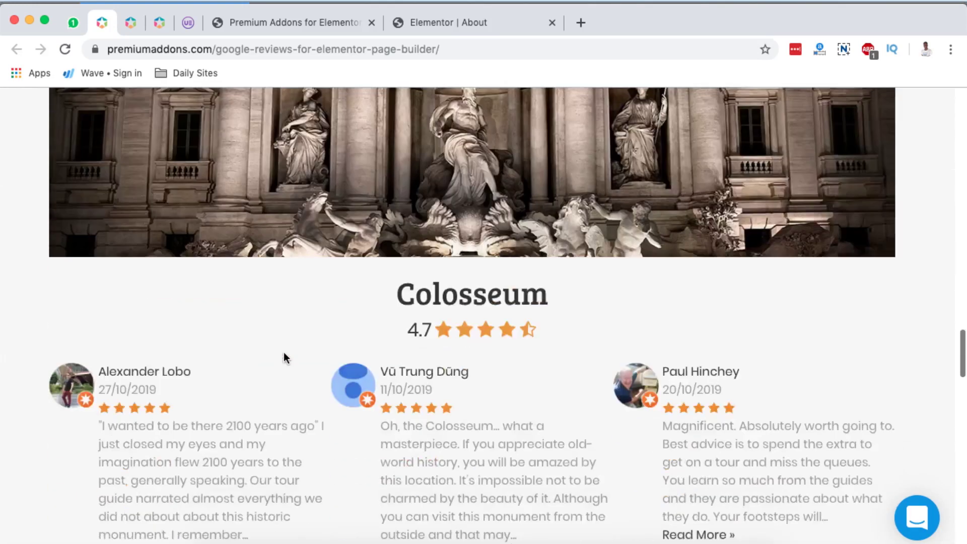
scroll(284, 356, down, 3)
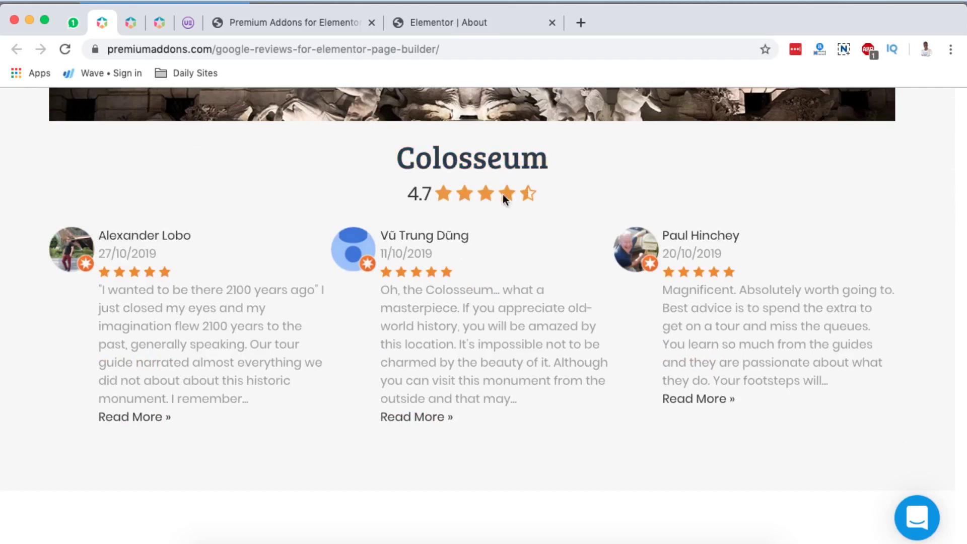
scroll(44, 341, up, 2)
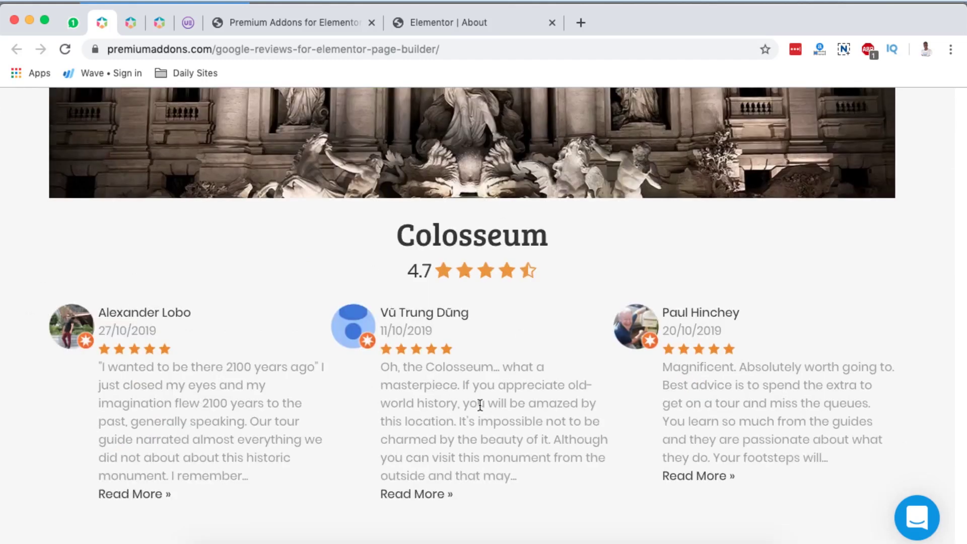
scroll(751, 384, down, 10)
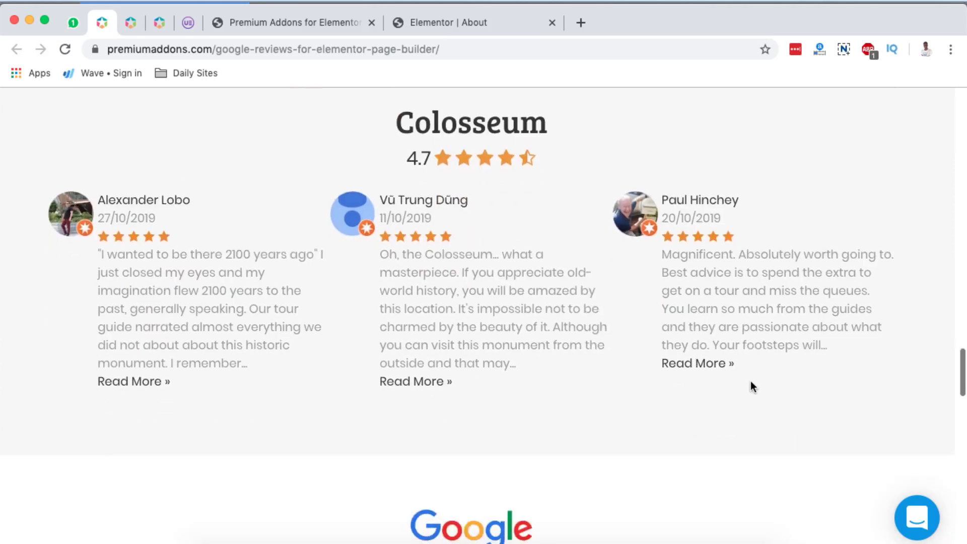
scroll(751, 381, down, 3)
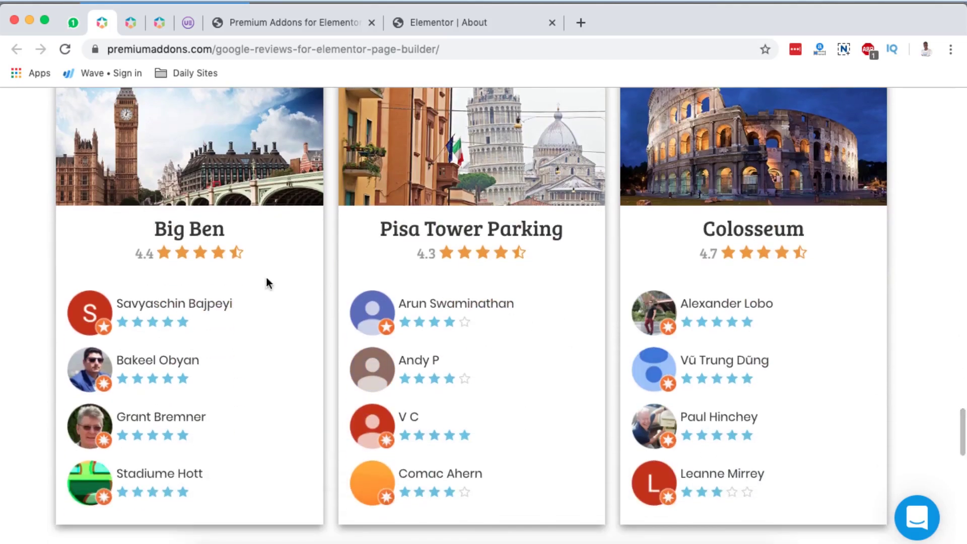
scroll(420, 390, up, 3)
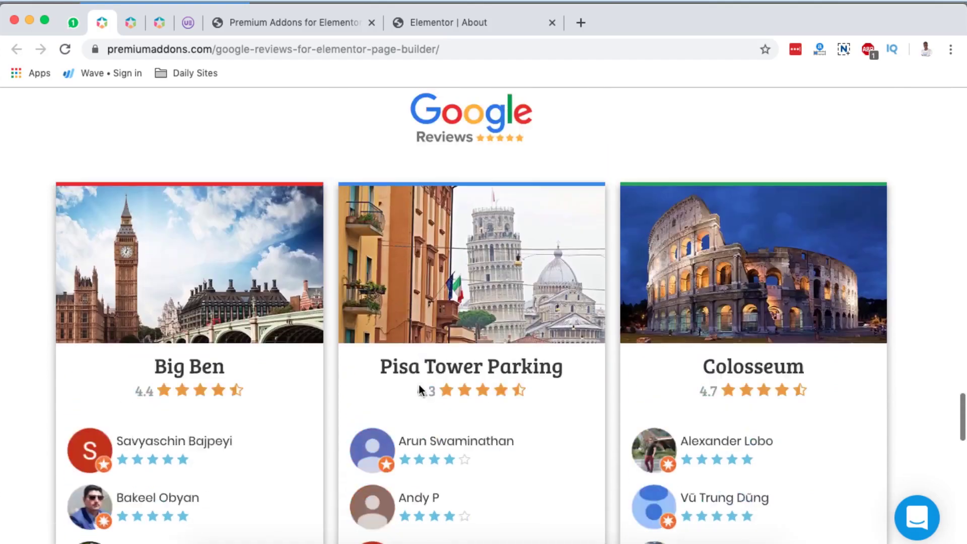
scroll(420, 390, down, 11)
scroll(420, 390, up, 9)
- Return to the Bar B Que Steakhouse carousel and advance through its customer reviews
scroll(419, 385, up, 15)
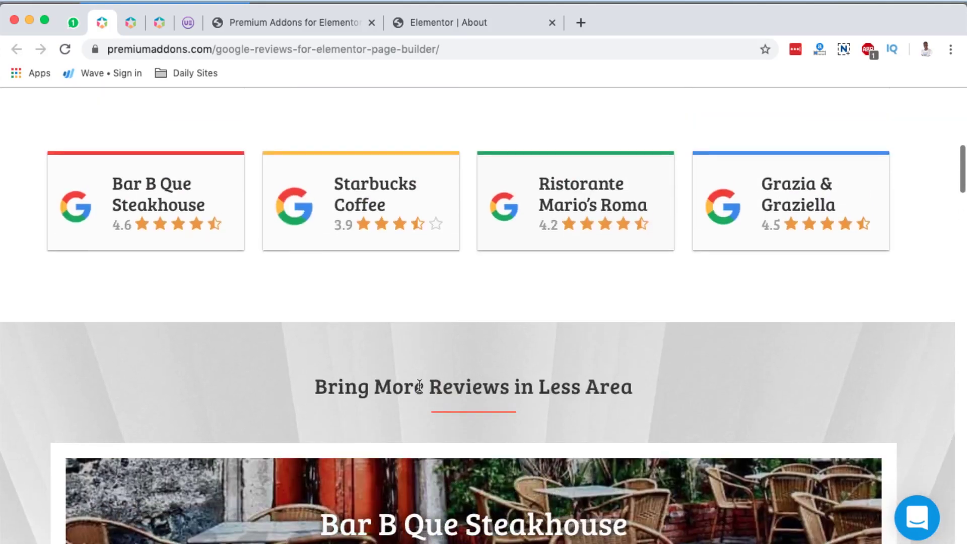
scroll(419, 386, down, 7)
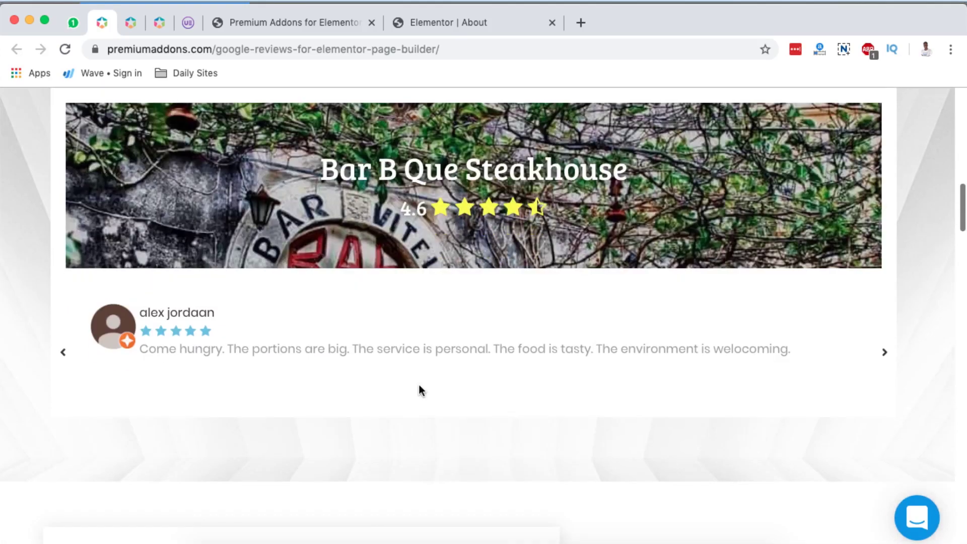
click(885, 353)
click(885, 352)
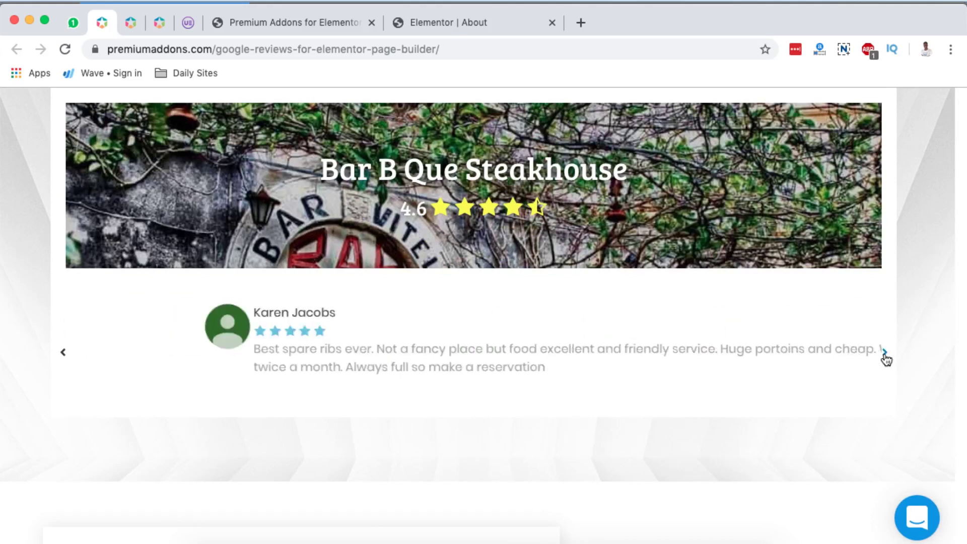
click(885, 353)
- Look over the Google rating badges and the Improve Conversions feature list on the Google Reviews page
scroll(885, 353, up, 8)
scroll(884, 353, down, 2)
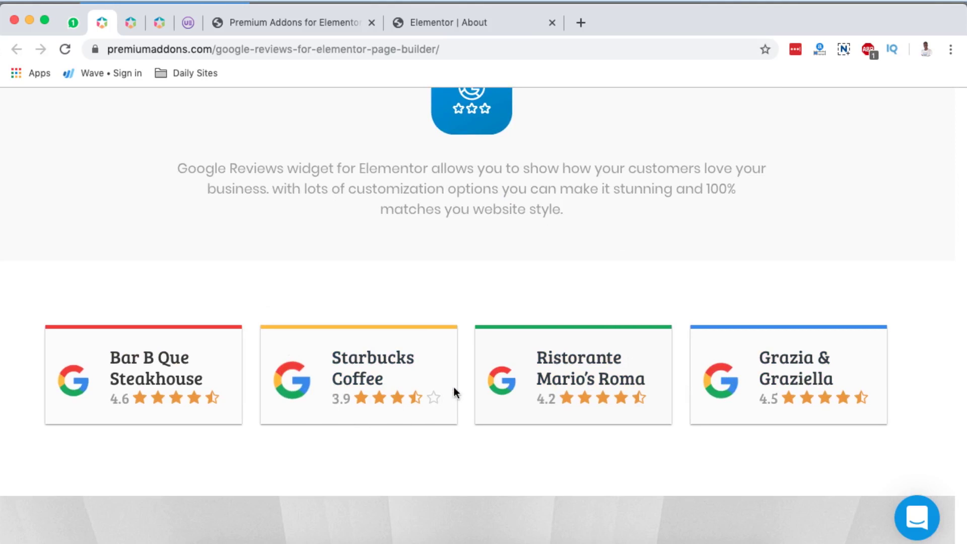
scroll(349, 464, down, 12)
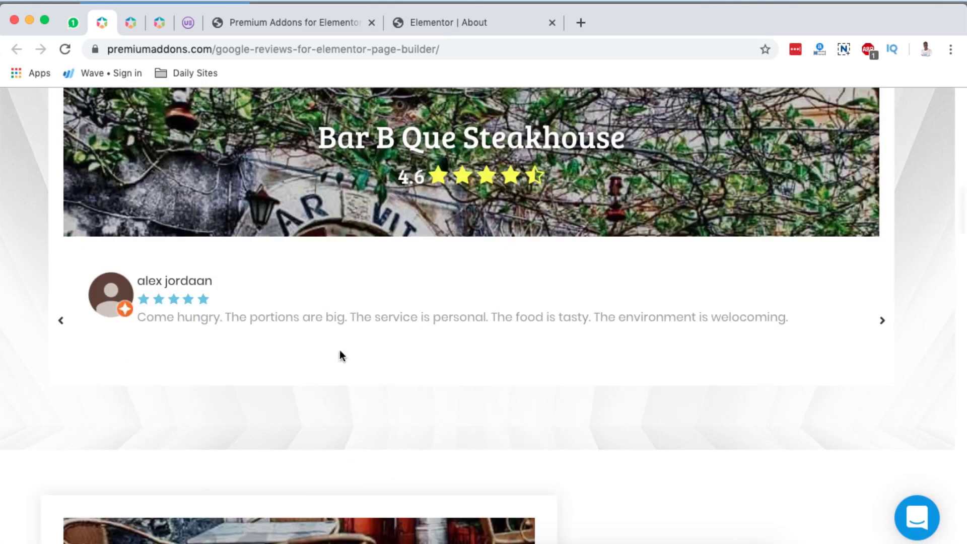
scroll(539, 304, down, 8)
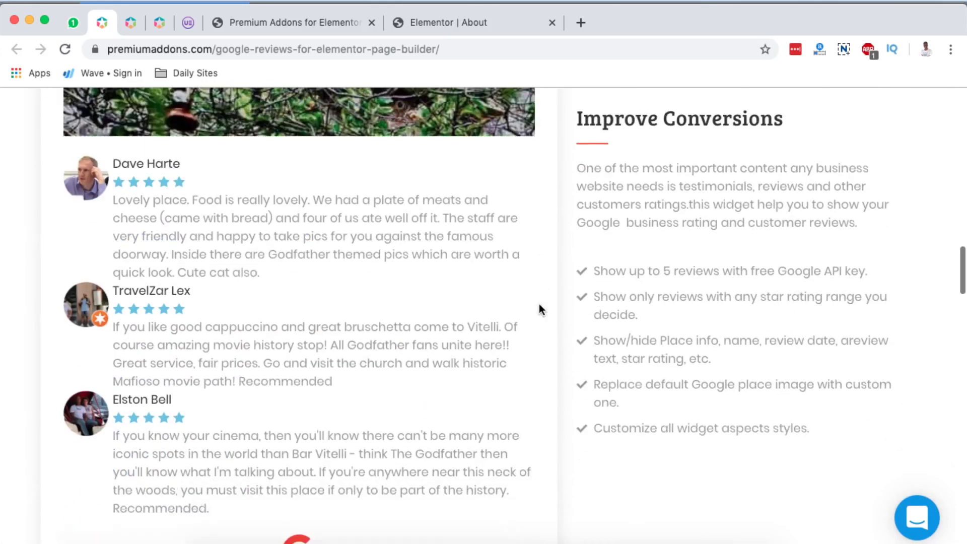
- Close the Google Reviews page and read the login, customization and review carousel sections of the Facebook Reviews Widget page
right_click(103, 26)
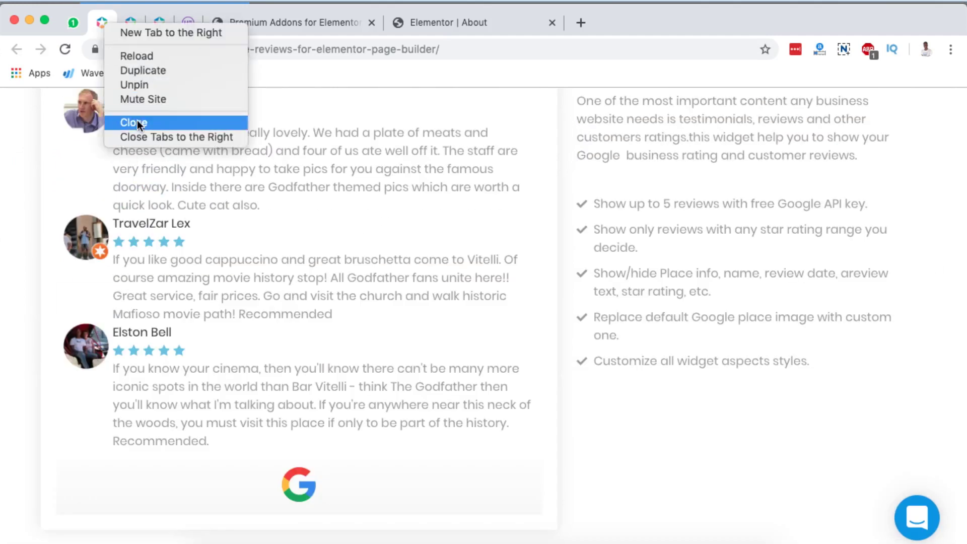
click(137, 121)
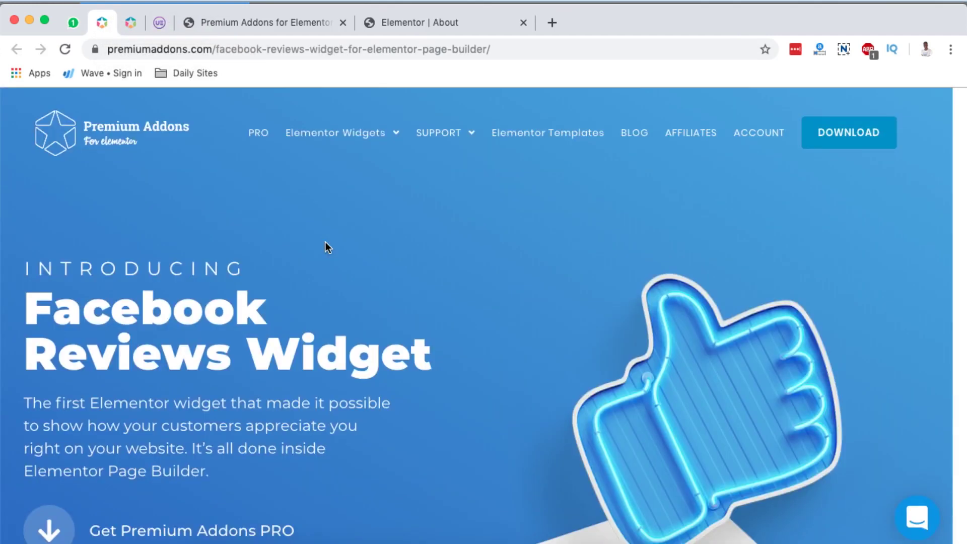
scroll(325, 243, down, 10)
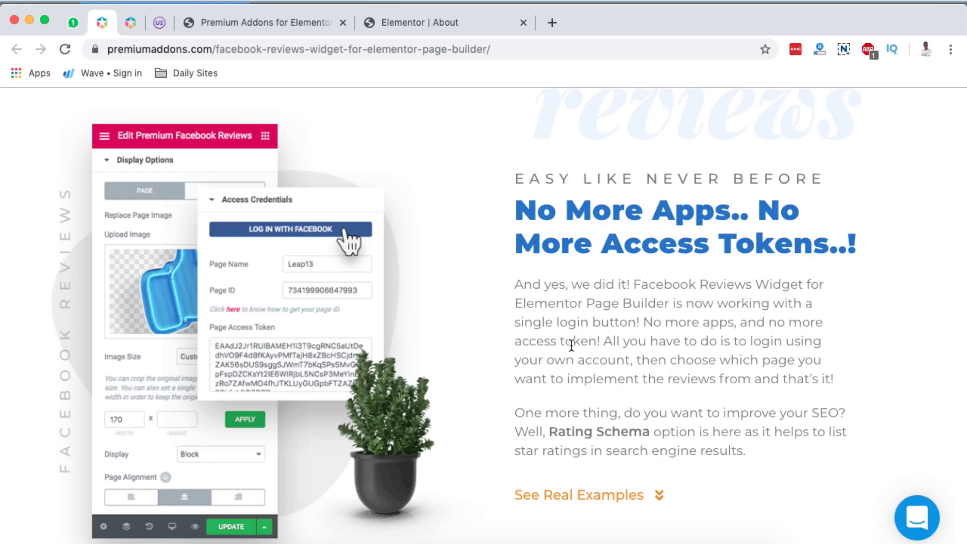
scroll(571, 346, down, 10)
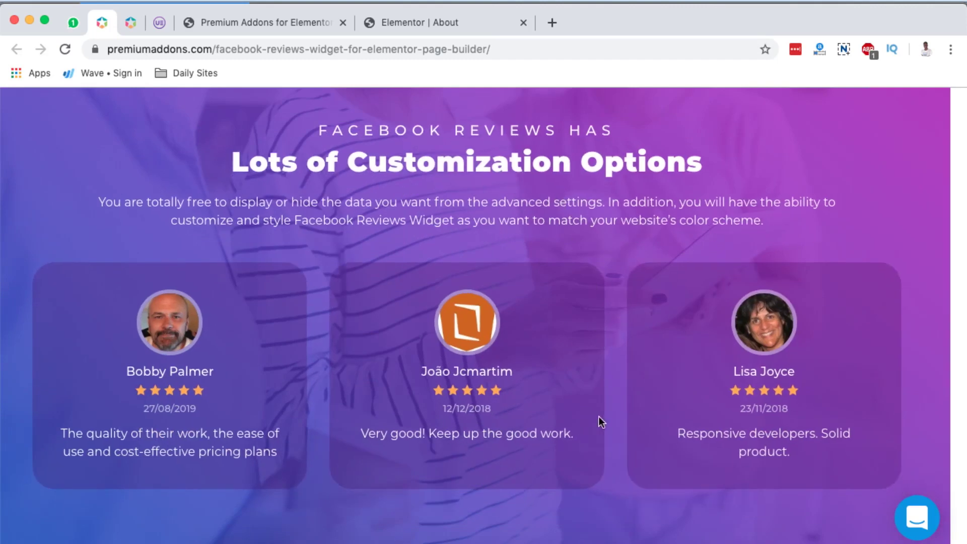
scroll(817, 310, down, 3)
scroll(819, 310, up, 1)
scroll(820, 309, down, 10)
scroll(821, 315, down, 2)
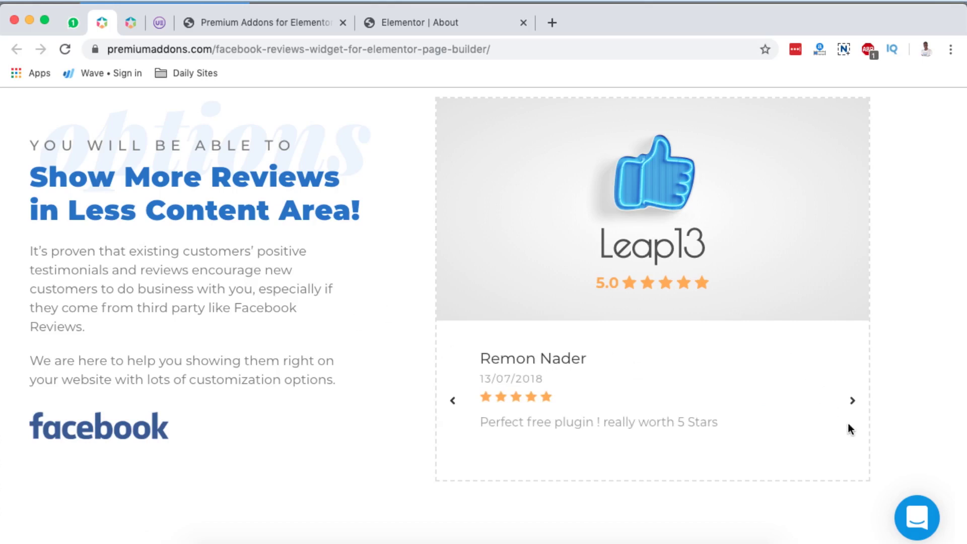
- Compare the yelp, Facebook and Google review cards, and close the Facebook Reviews Widget page
scroll(850, 430, down, 15)
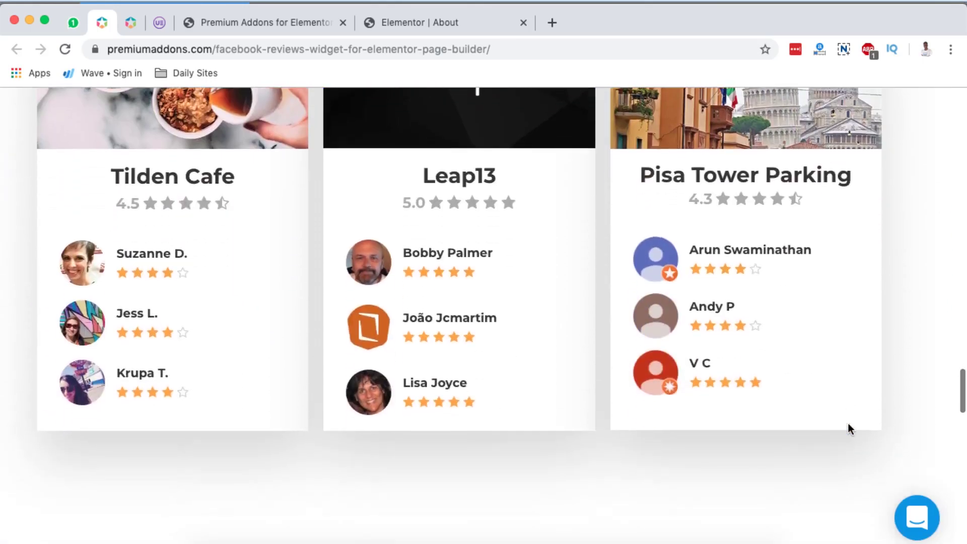
scroll(851, 429, up, 7)
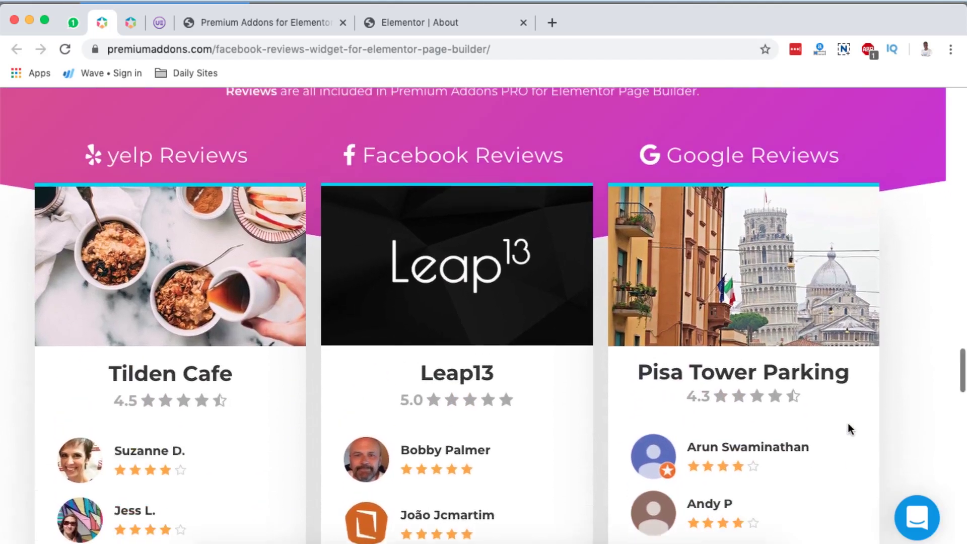
scroll(850, 429, up, 1)
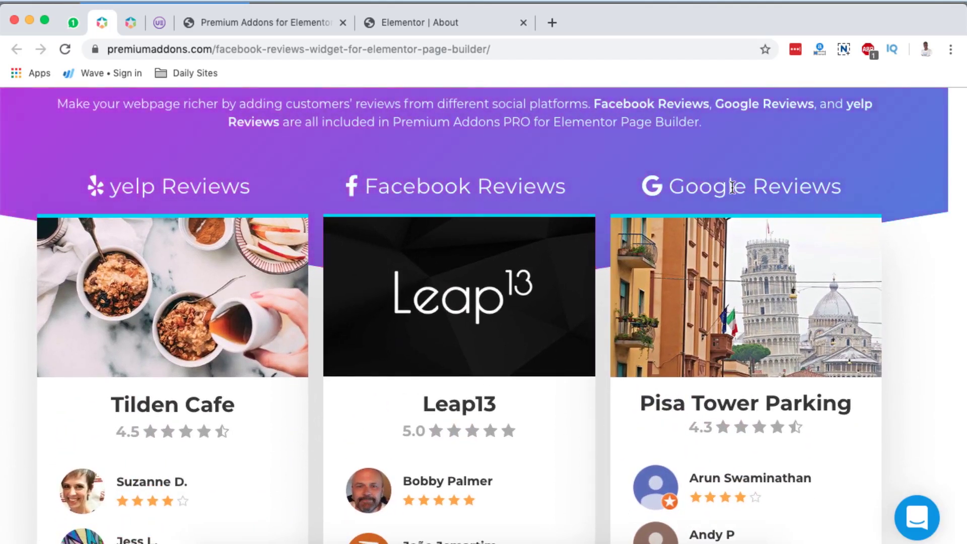
scroll(733, 187, down, 6)
scroll(733, 188, up, 2)
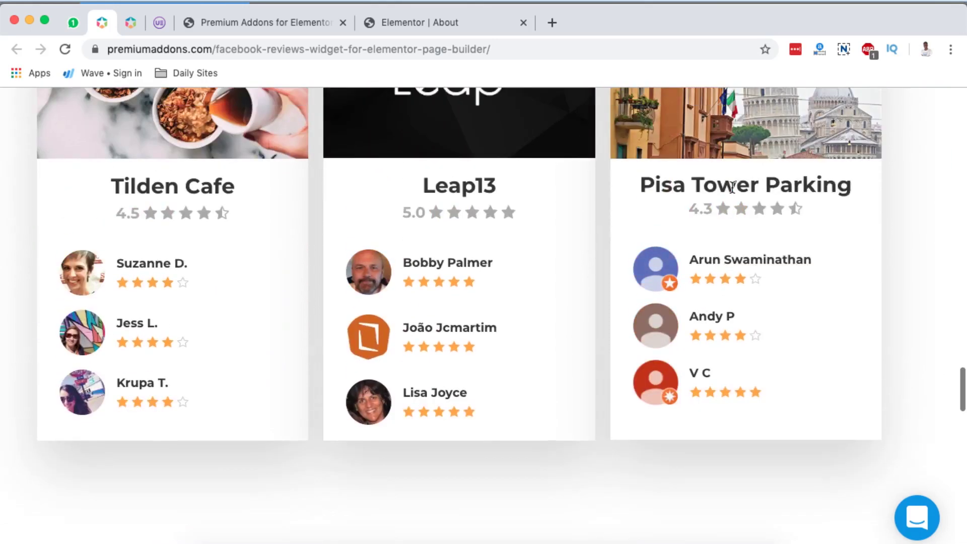
key(super+w)
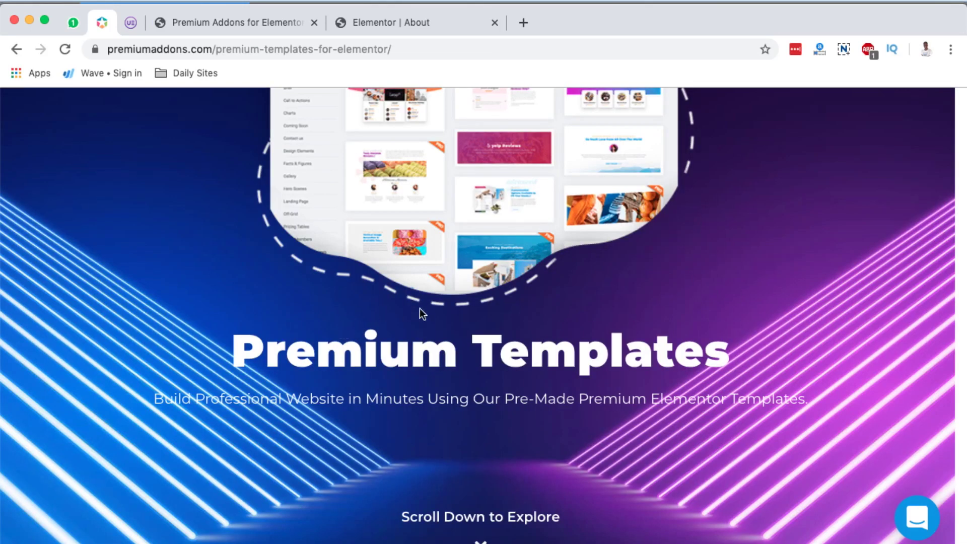
- Examine the Premium Templates page, including the templates count, the Elementor insertion demo and the New Templates Added Regularly section
scroll(421, 308, down, 4)
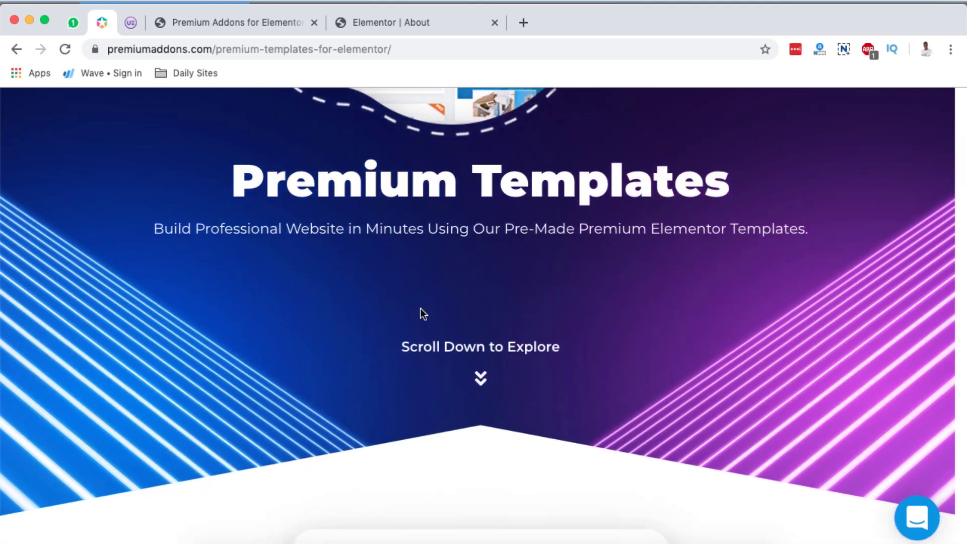
scroll(421, 308, down, 15)
scroll(421, 308, up, 5)
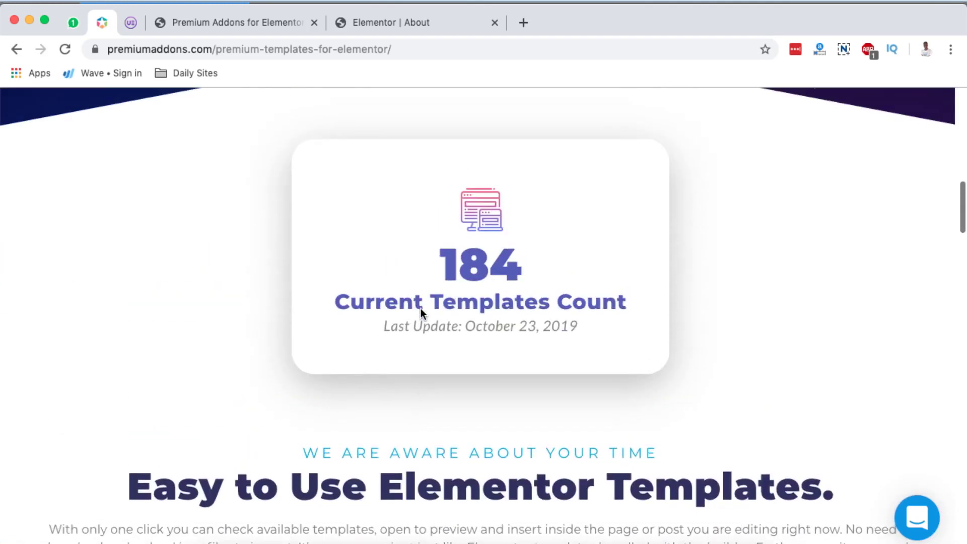
scroll(421, 308, up, 1)
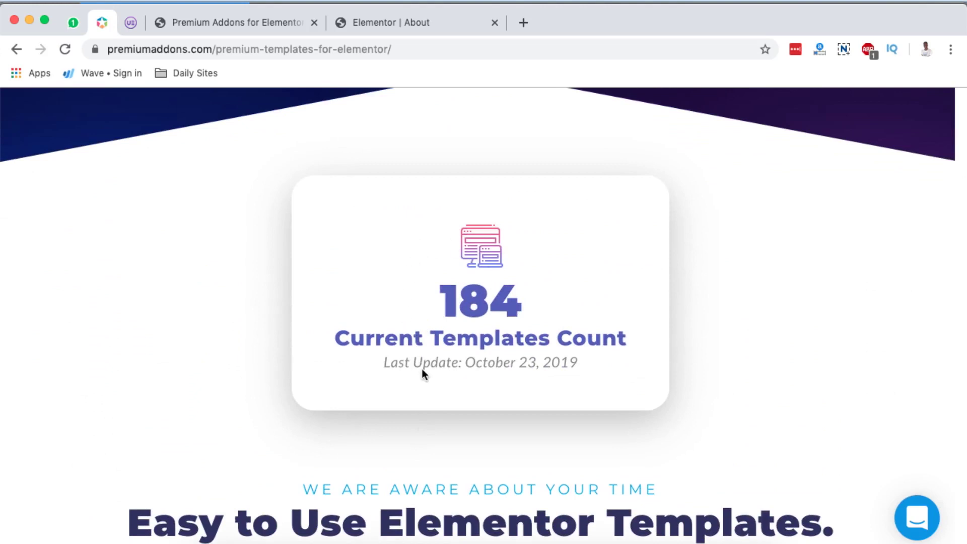
scroll(422, 369, down, 20)
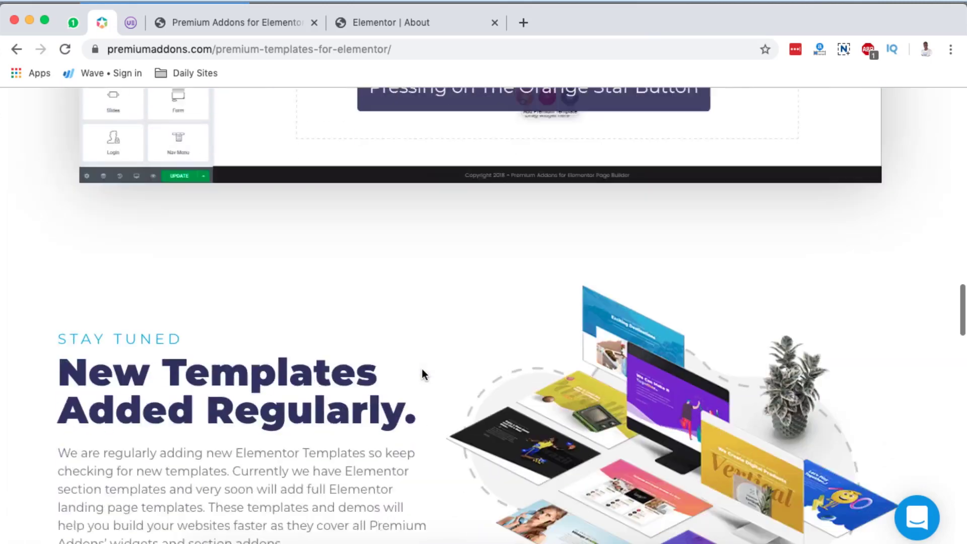
scroll(423, 369, up, 15)
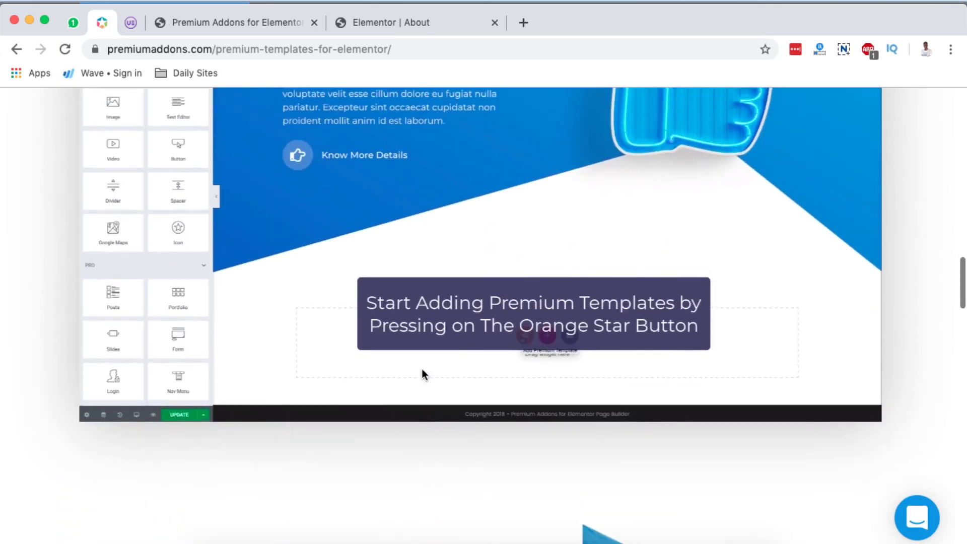
scroll(423, 374, up, 7)
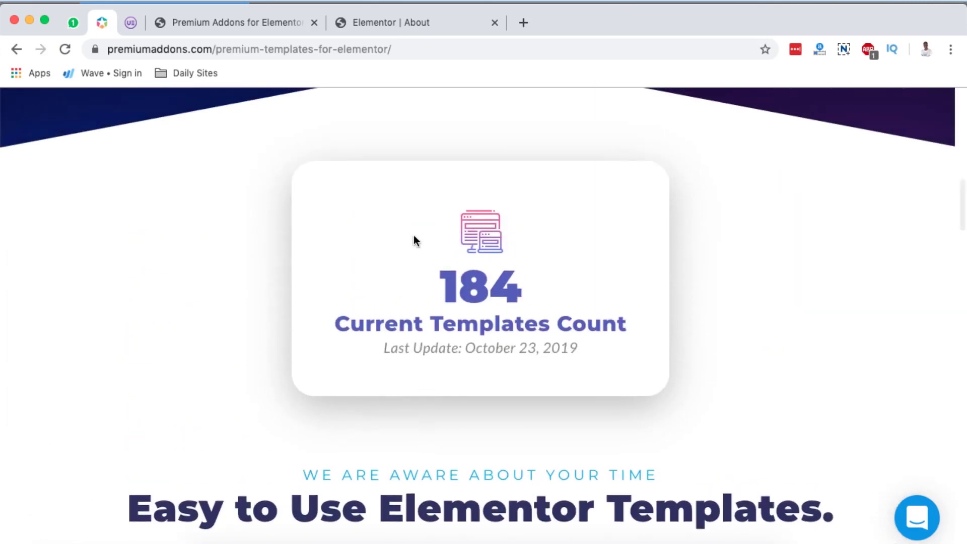
scroll(416, 281, up, 8)
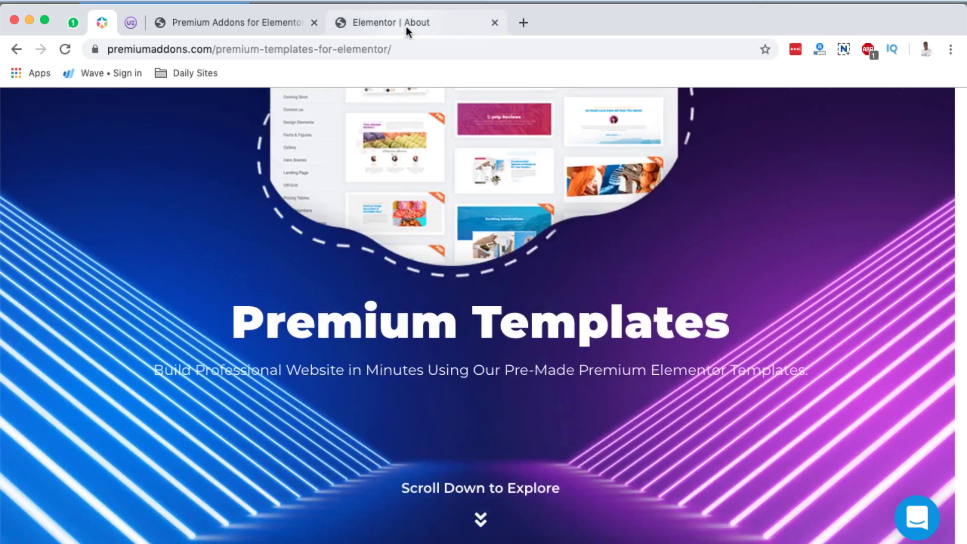
- On the Elementor About page, add an empty section above the companies carousel and browse the Premium Templates library for it
click(406, 25)
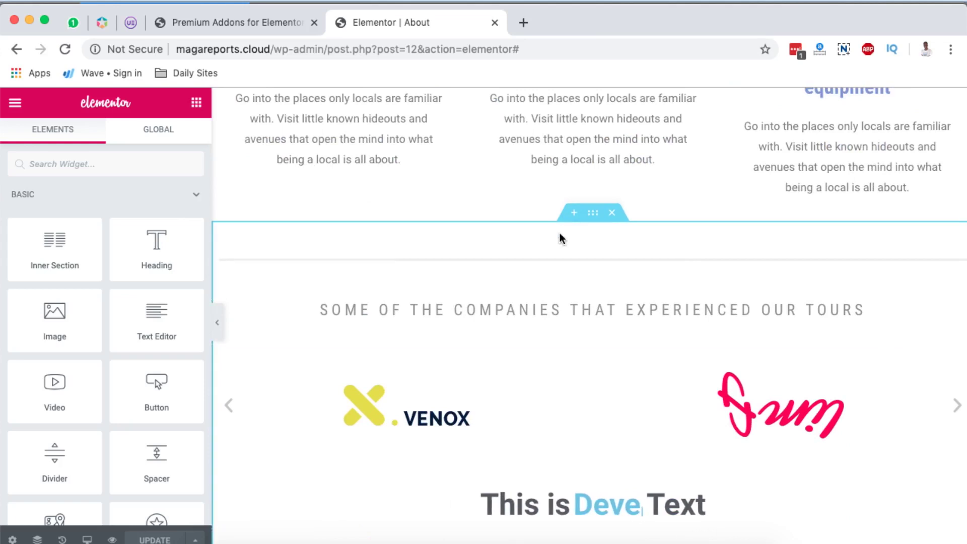
click(573, 214)
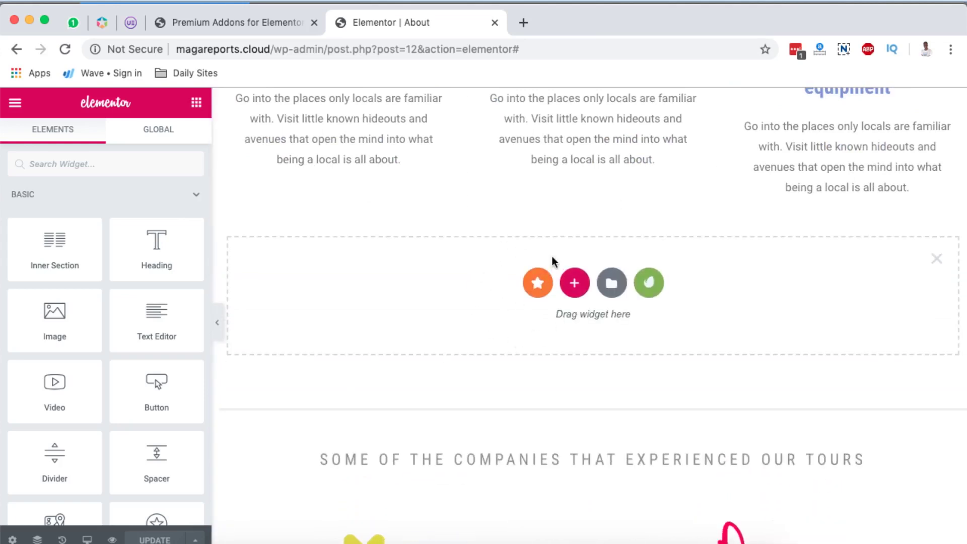
click(538, 284)
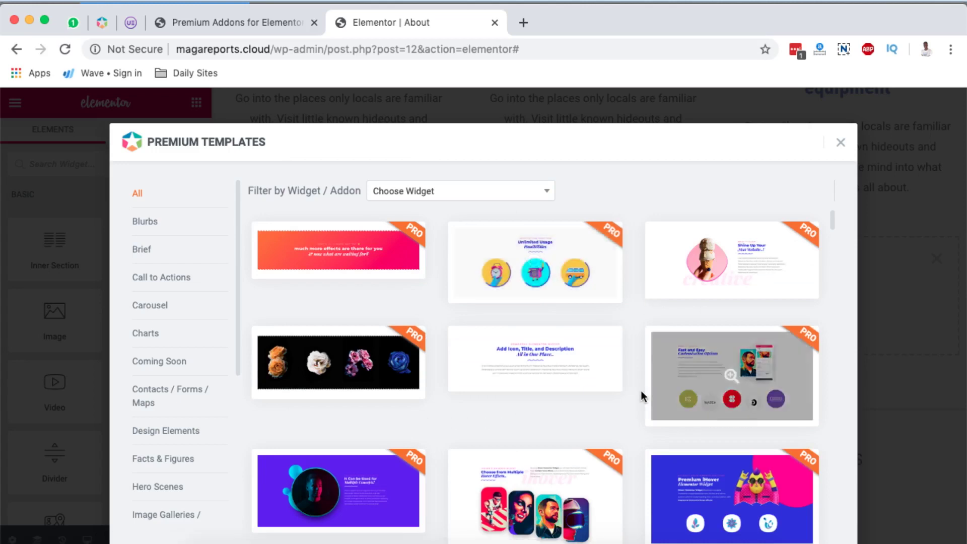
scroll(641, 391, down, 8)
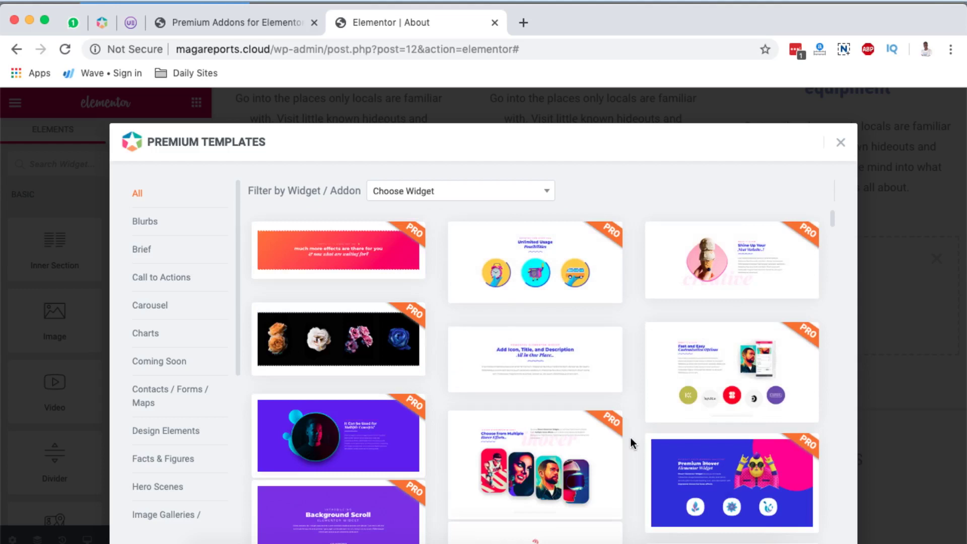
scroll(632, 443, down, 10)
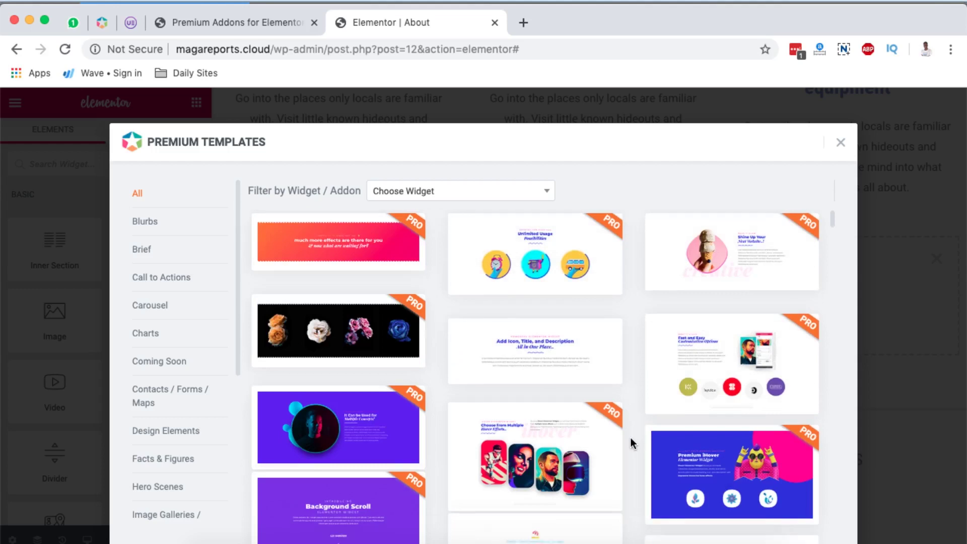
scroll(632, 444, down, 5)
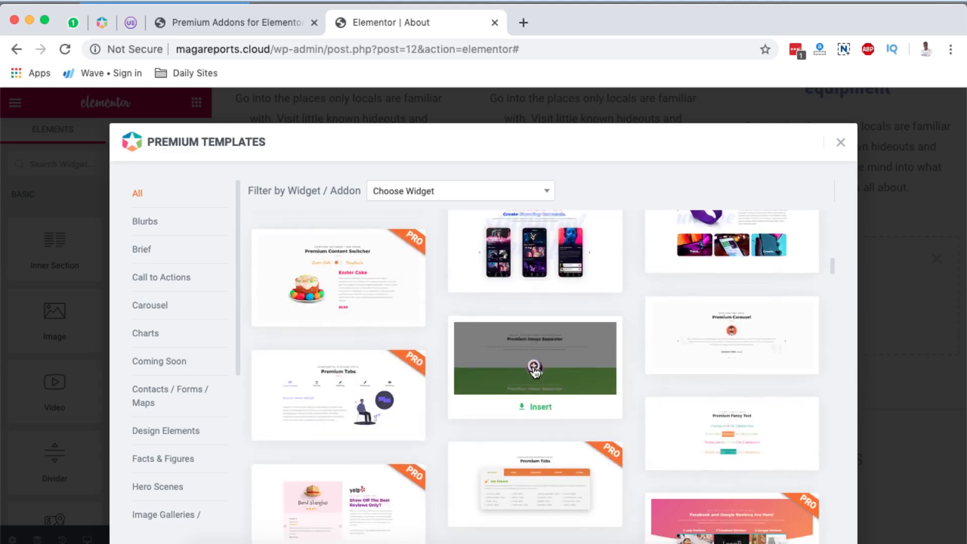
- Preview the Premium Image Separator template and insert it into the page
click(535, 372)
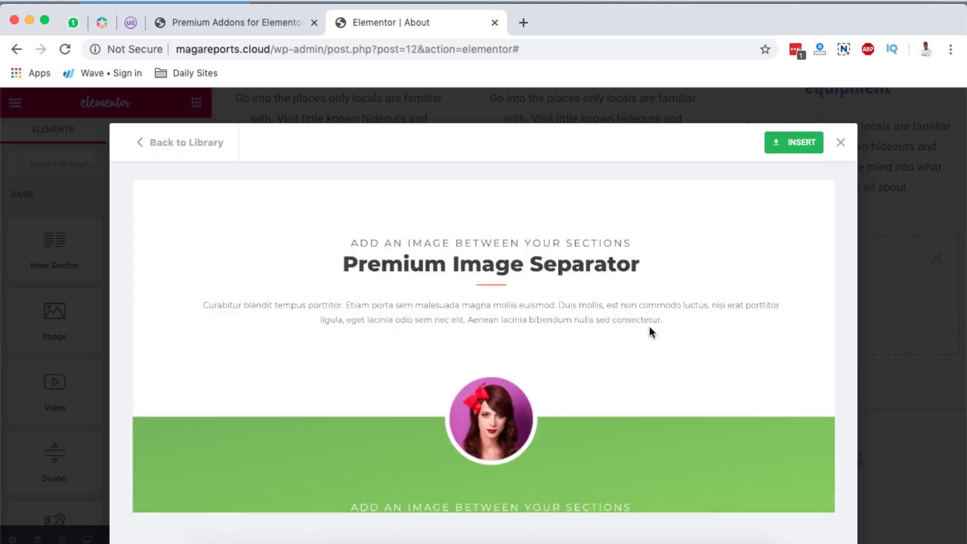
scroll(650, 331, down, 3)
scroll(649, 332, up, 2)
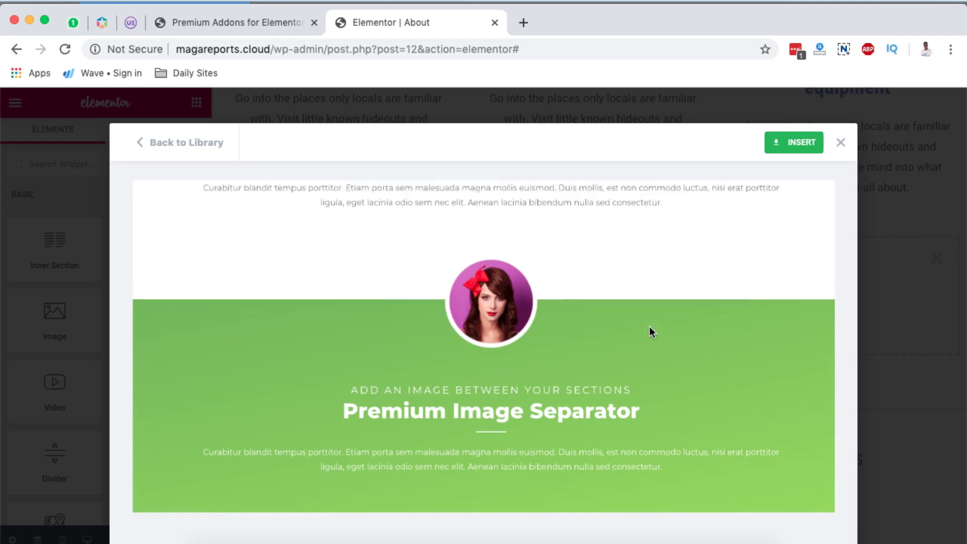
scroll(649, 331, down, 2)
scroll(655, 323, up, 2)
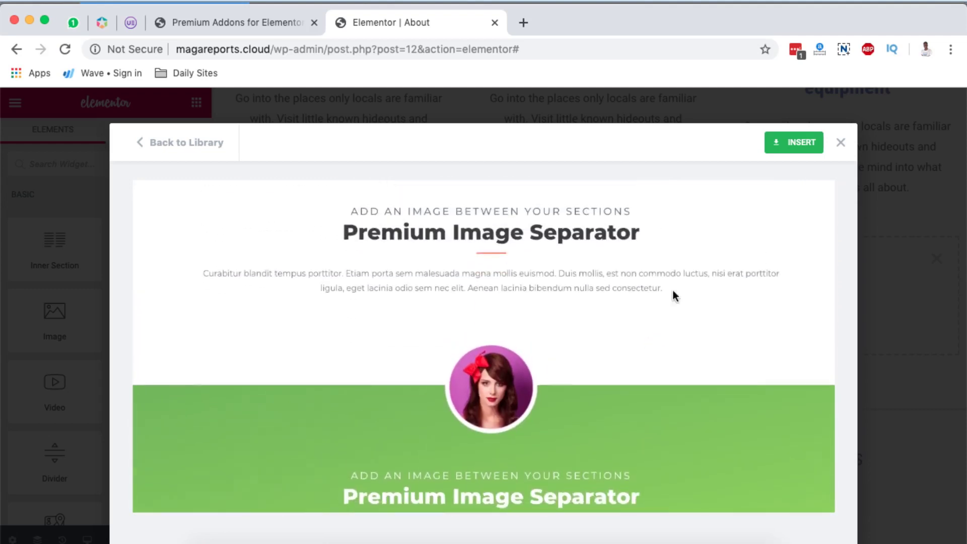
click(781, 143)
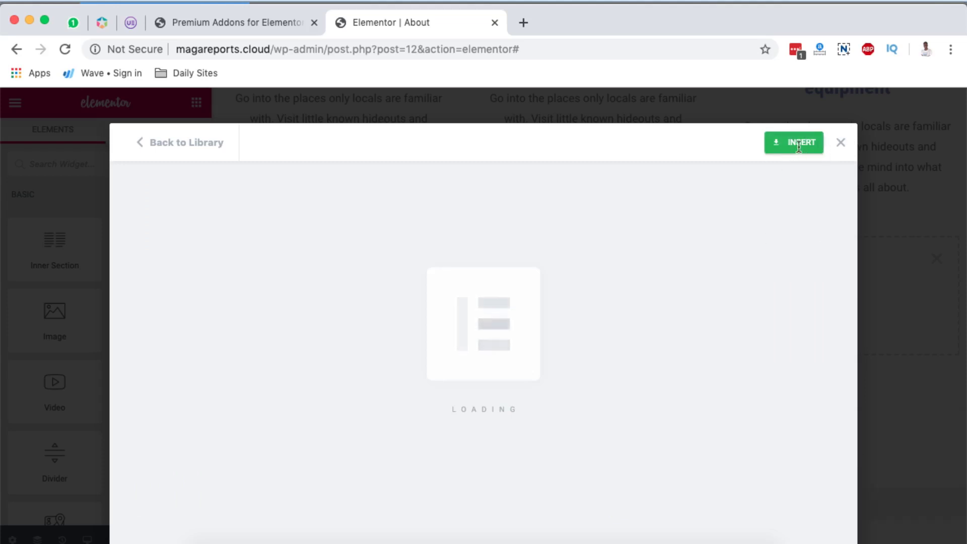
click(839, 142)
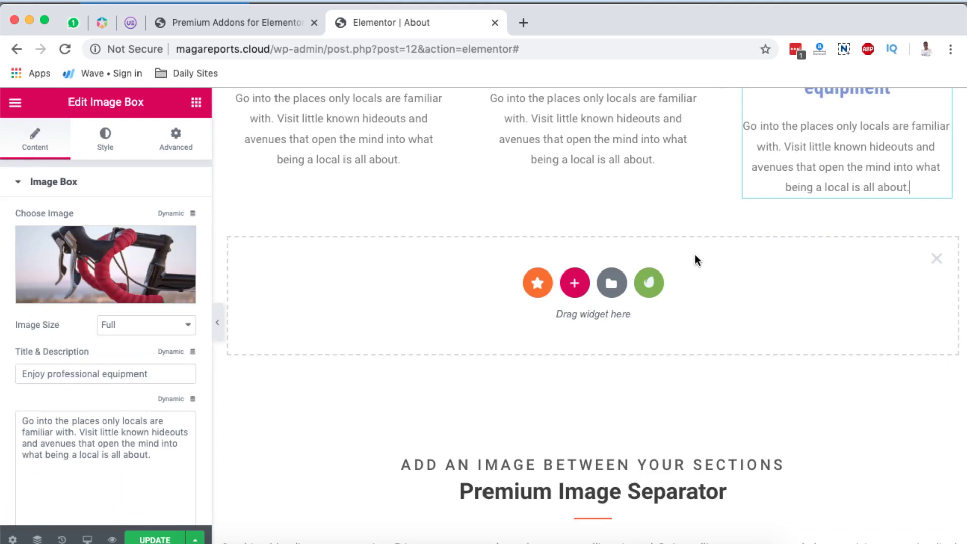
- Look over the inserted Premium Image Separator sections on the page, from the green section back up to the empty section
scroll(567, 440, down, 3)
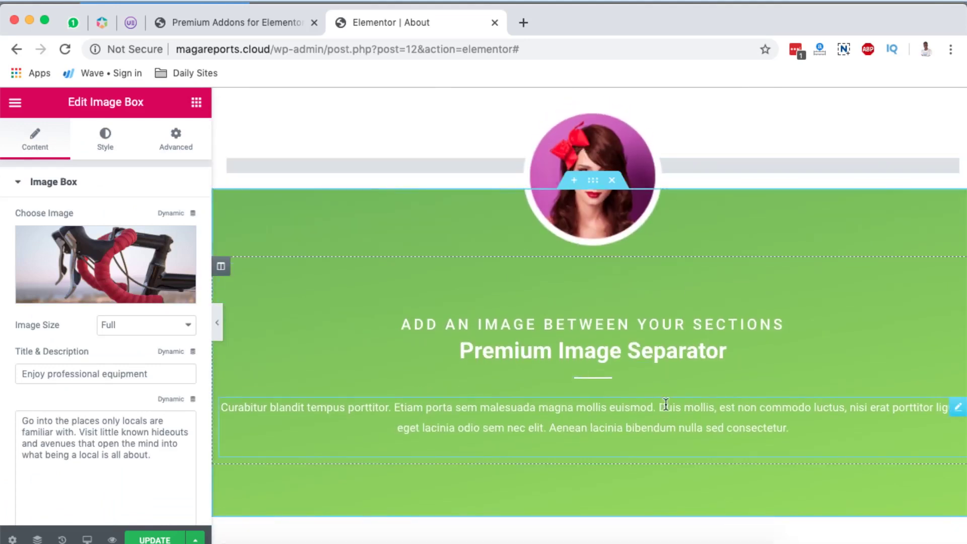
scroll(667, 400, down, 2)
scroll(712, 252, up, 5)
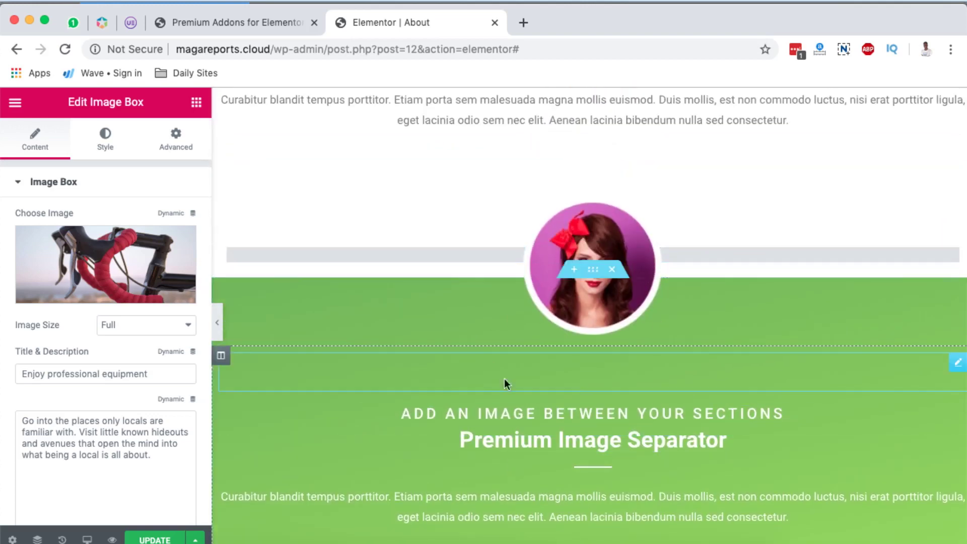
scroll(699, 328, up, 6)
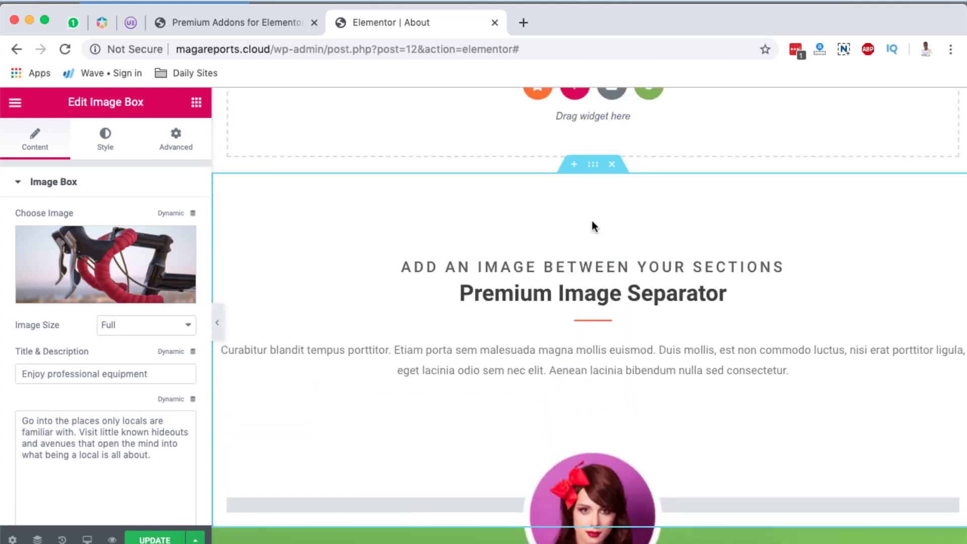
scroll(583, 160, up, 3)
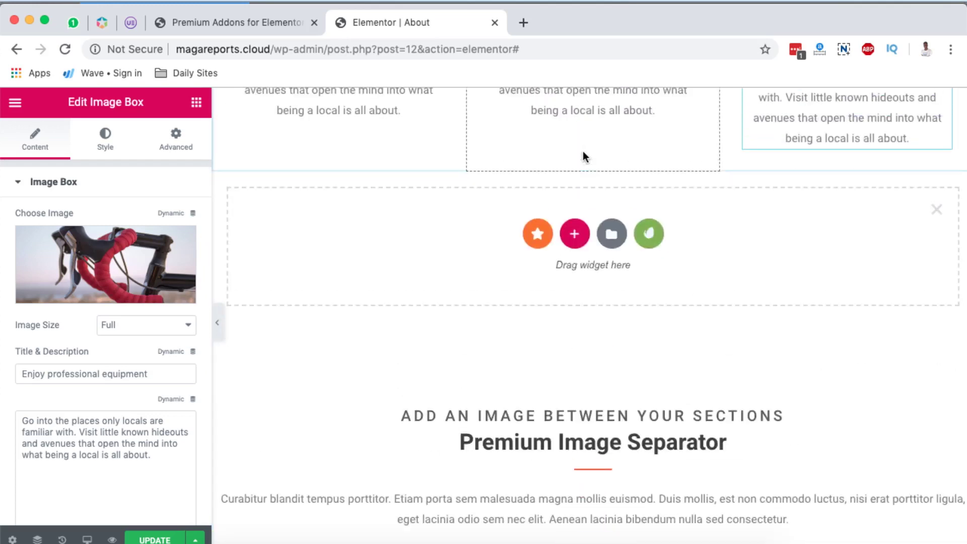
- Reopen the Premium Templates library and view the Facts & Figures, Tables and Off-Grid categories
click(537, 236)
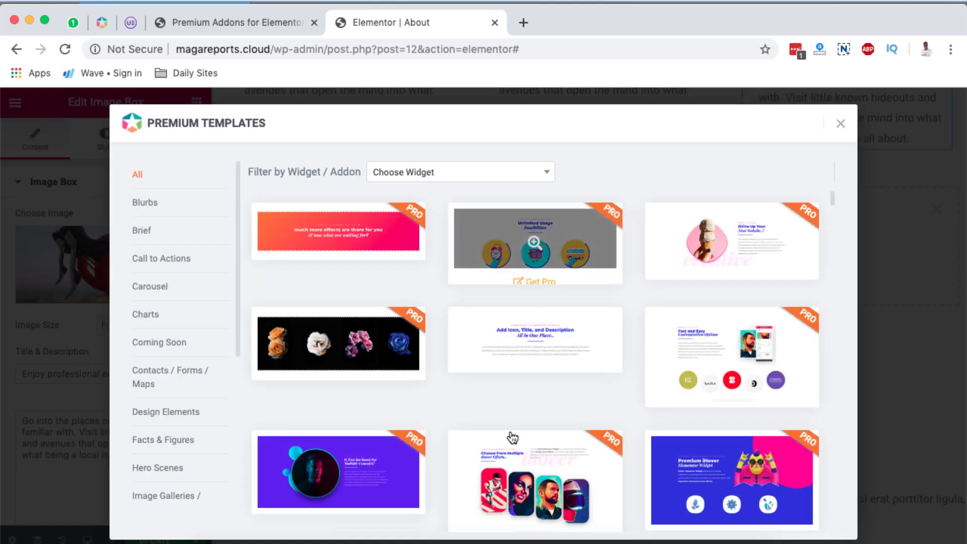
click(155, 440)
scroll(155, 442, down, 3)
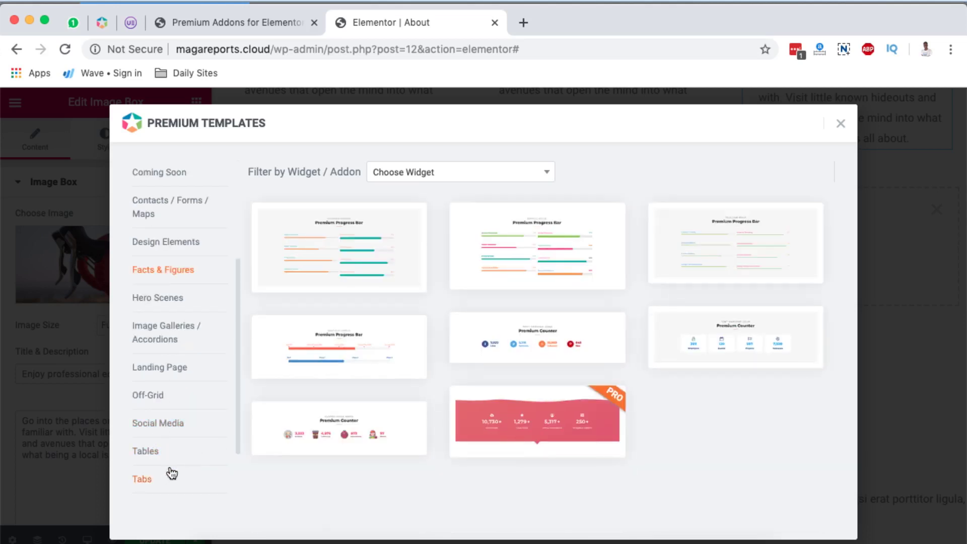
click(159, 453)
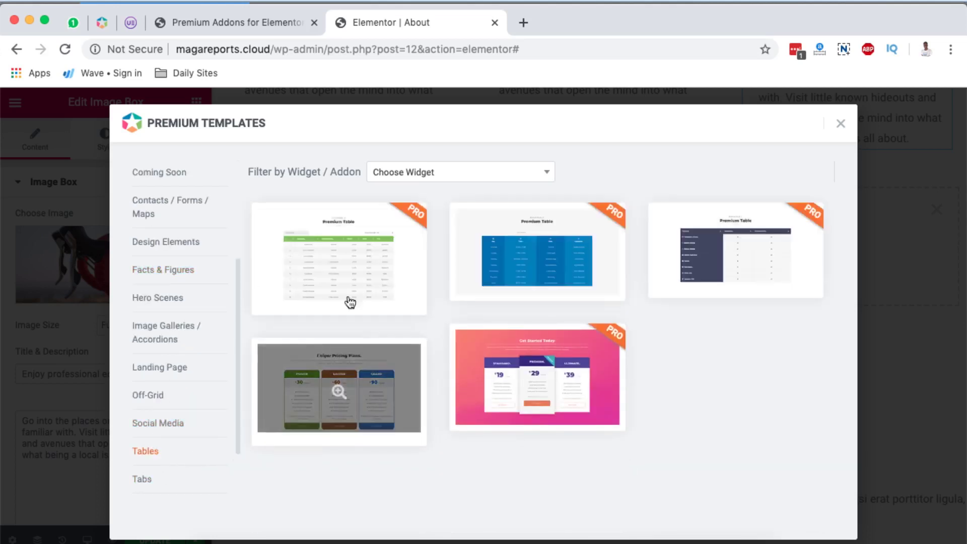
click(184, 393)
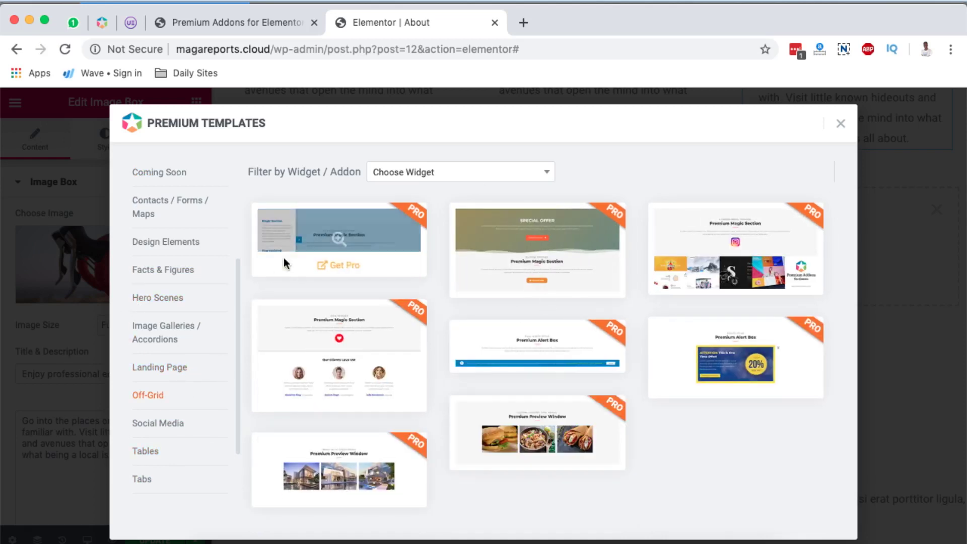
- Look through all templates in the Image Galleries / Accordions category
click(195, 331)
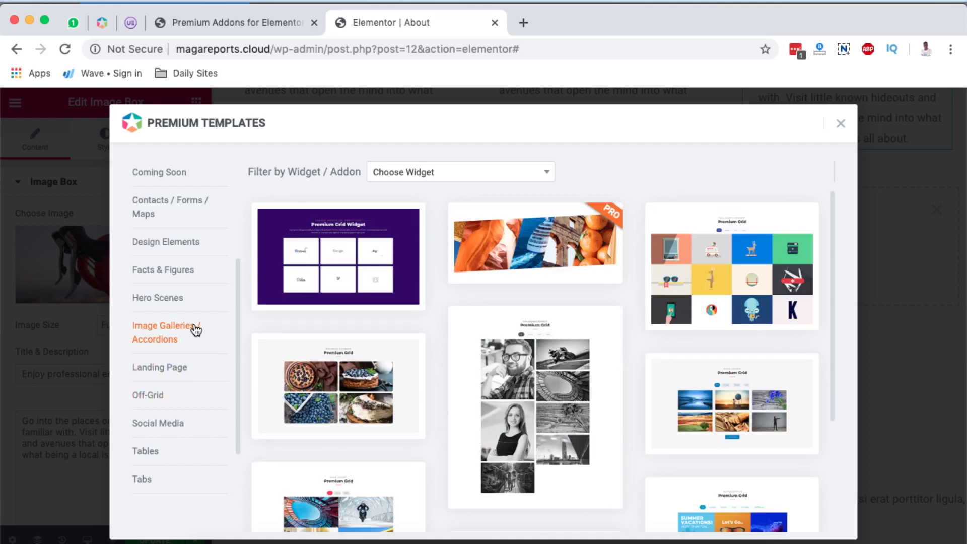
scroll(633, 491, down, 2)
scroll(634, 491, down, 3)
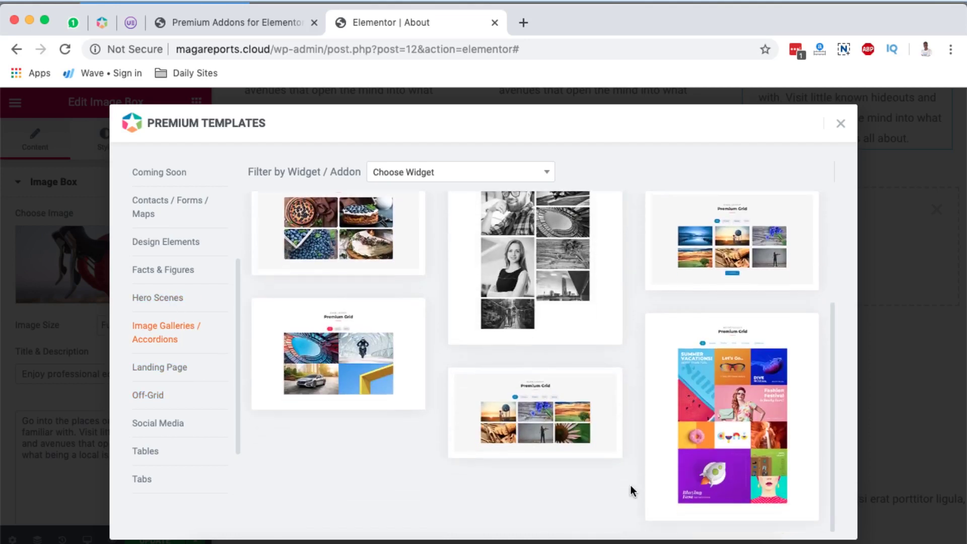
scroll(633, 491, up, 5)
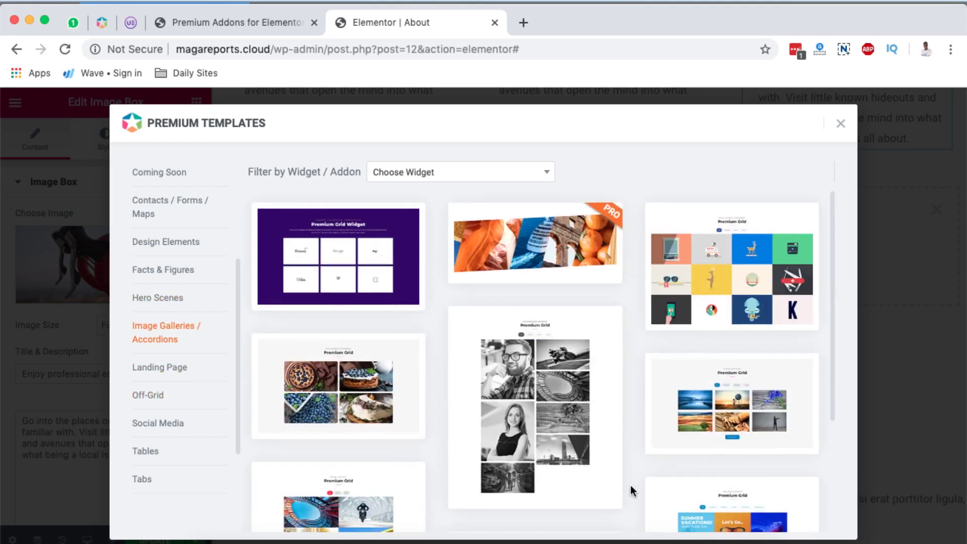
- View the Facts & Figures, Design Elements and Contacts / Forms / Maps templates, and close the template library
click(169, 278)
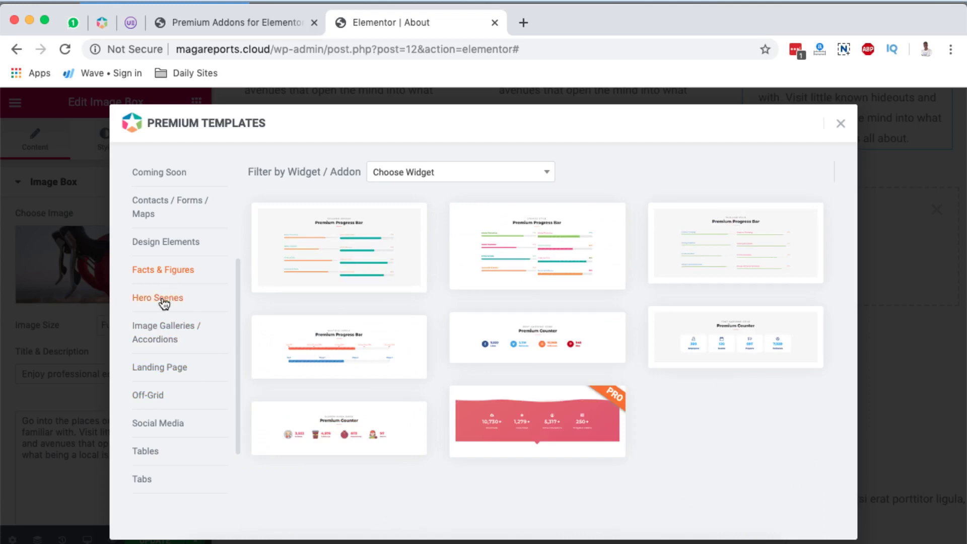
click(156, 243)
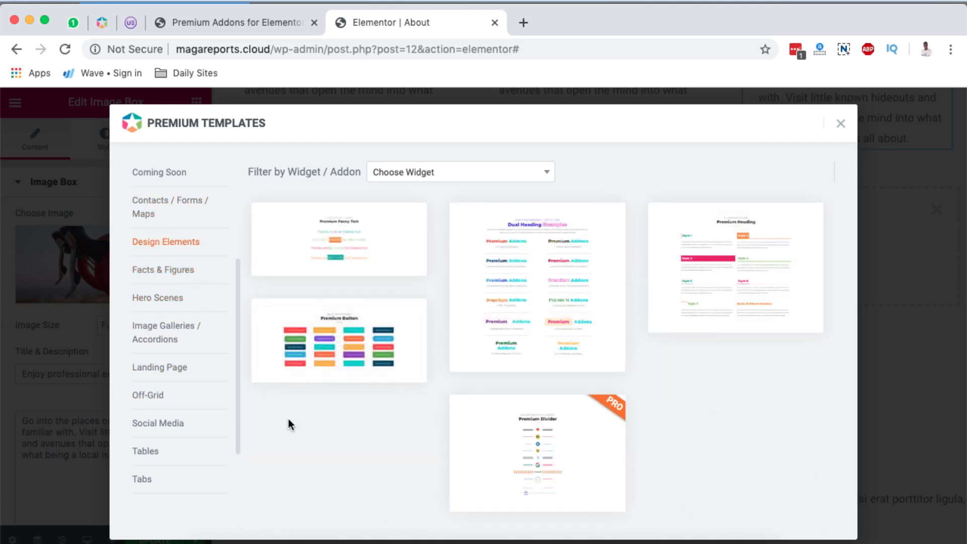
click(163, 396)
click(155, 265)
click(160, 202)
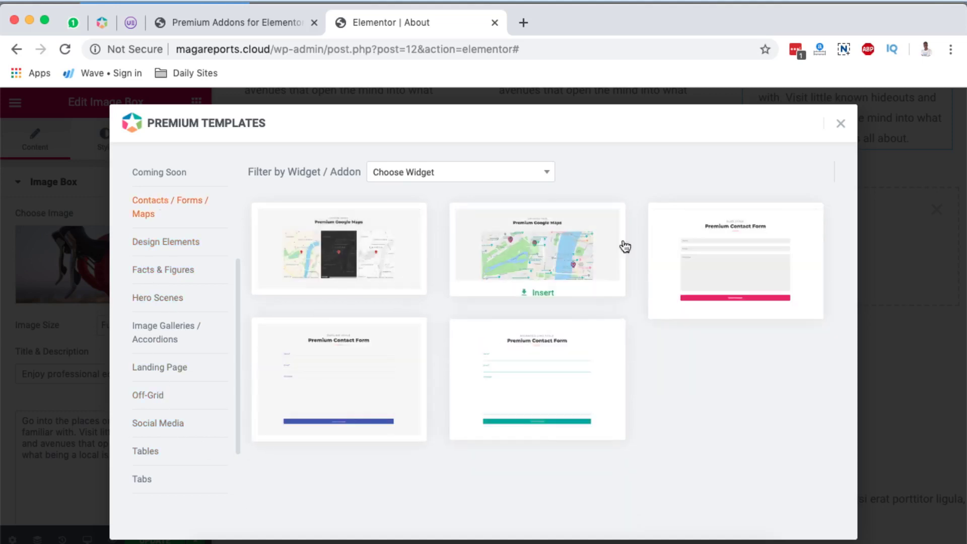
click(841, 124)
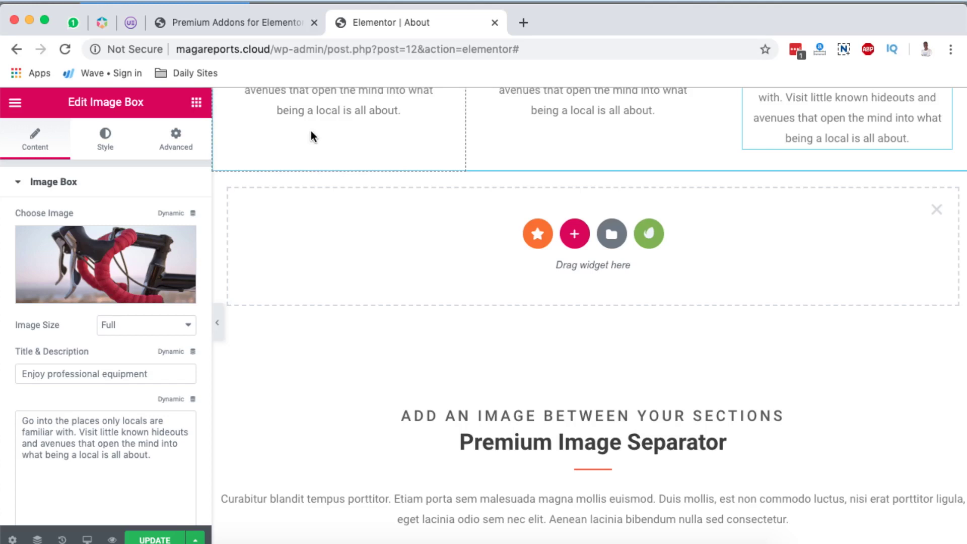
scroll(272, 389, down, 1)
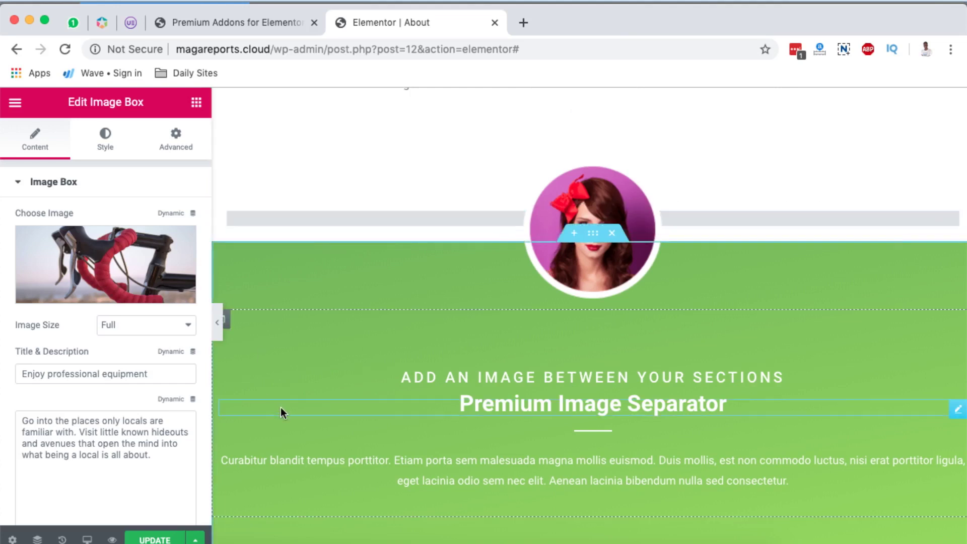
scroll(302, 393, down, 15)
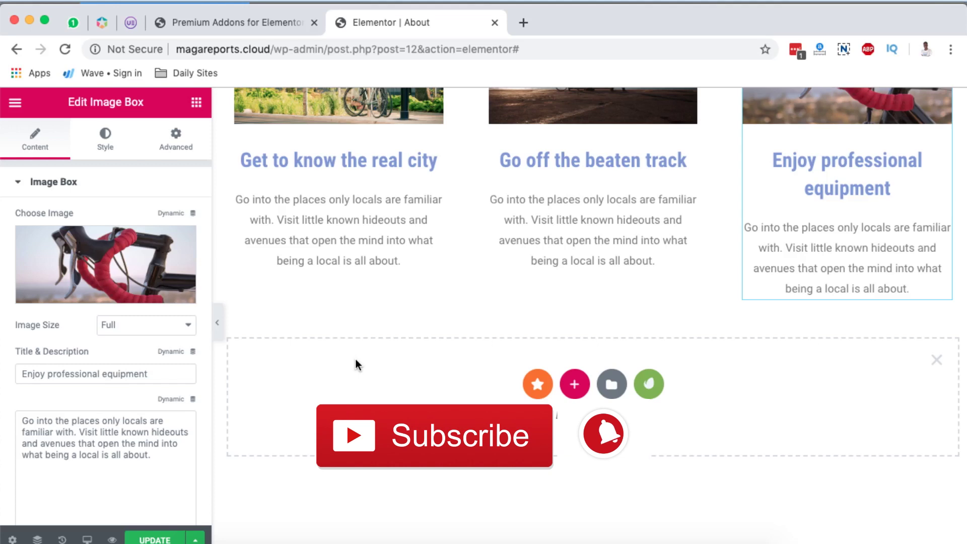
scroll(356, 363, up, 6)
scroll(355, 359, up, 6)
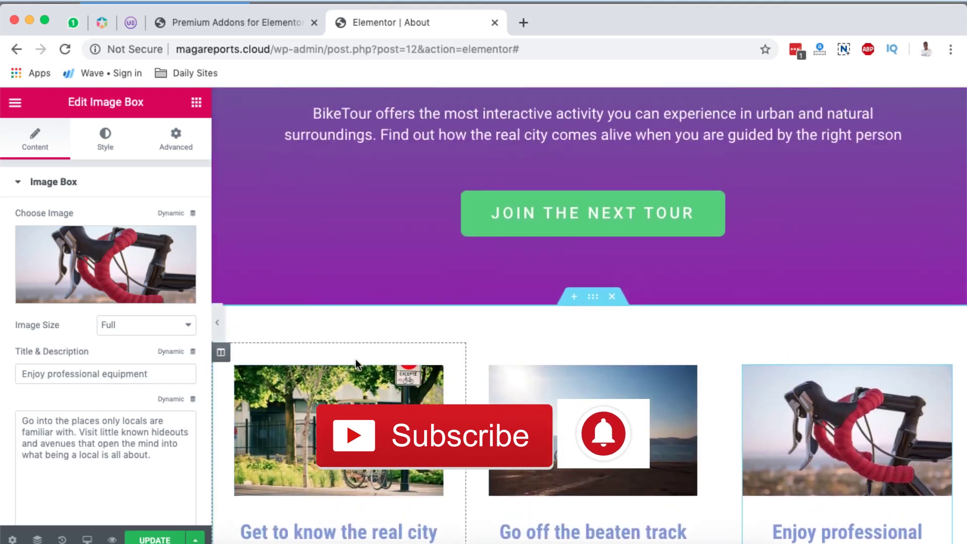
scroll(356, 359, down, 4)
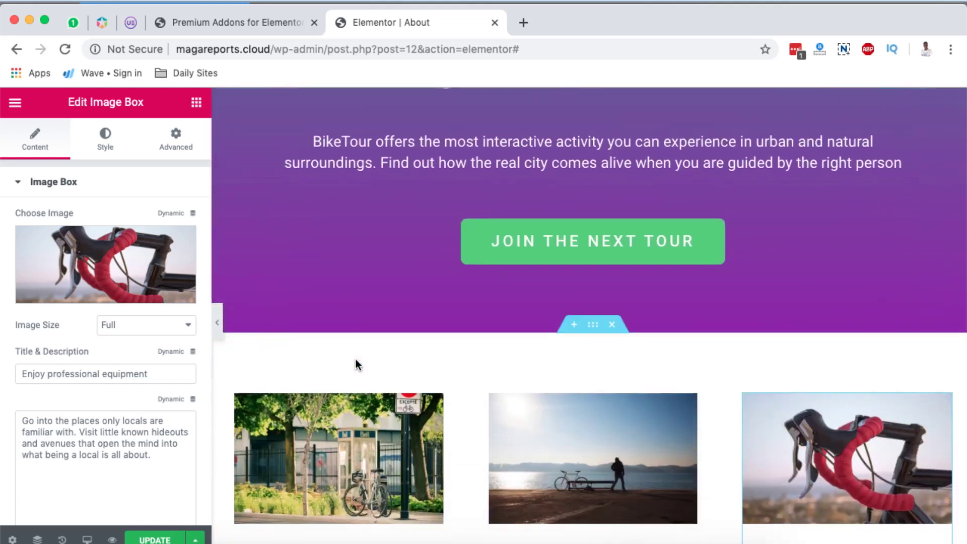